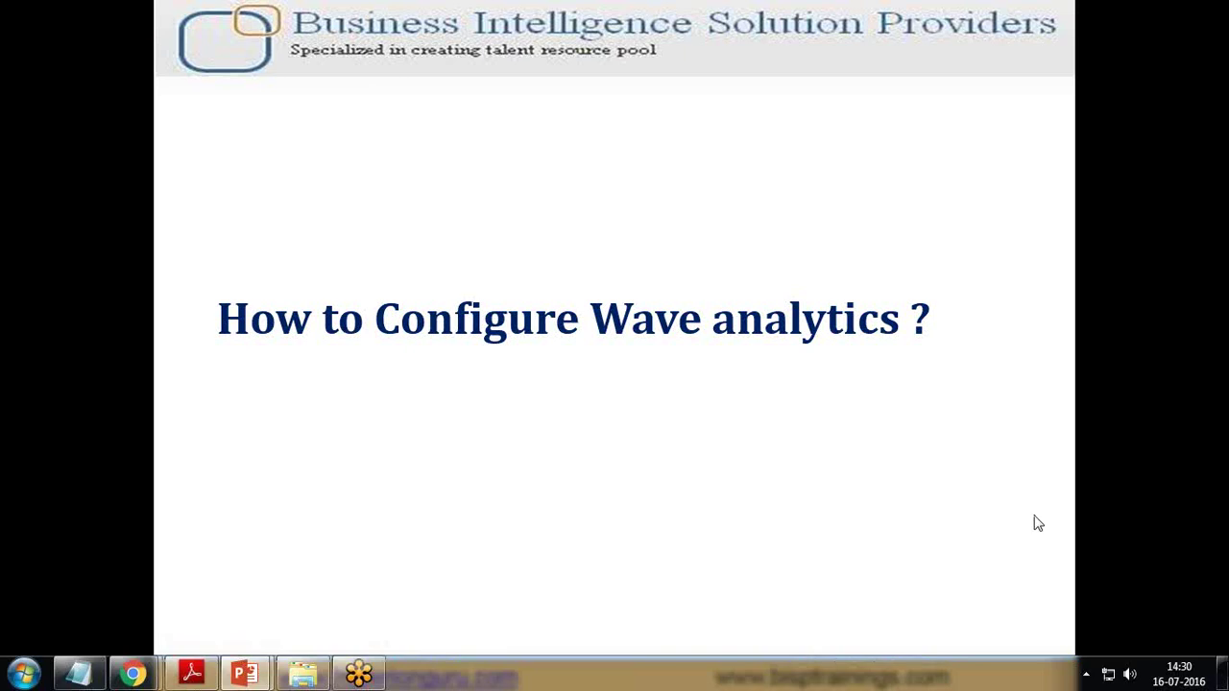
- Switch from the PowerPoint slideshow to the Wave Analytics signup page in Chrome
key("alt+Tab")
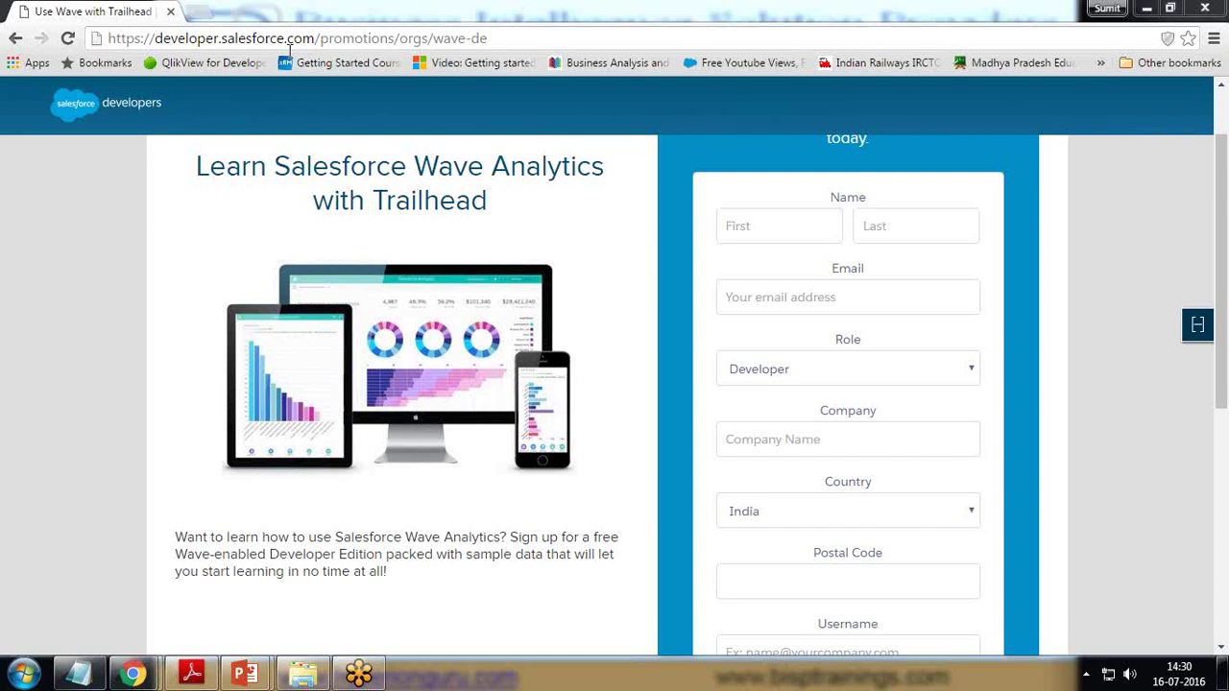
- Fill in the signup form's first name, last name and email with the user's details
double_click(111, 37)
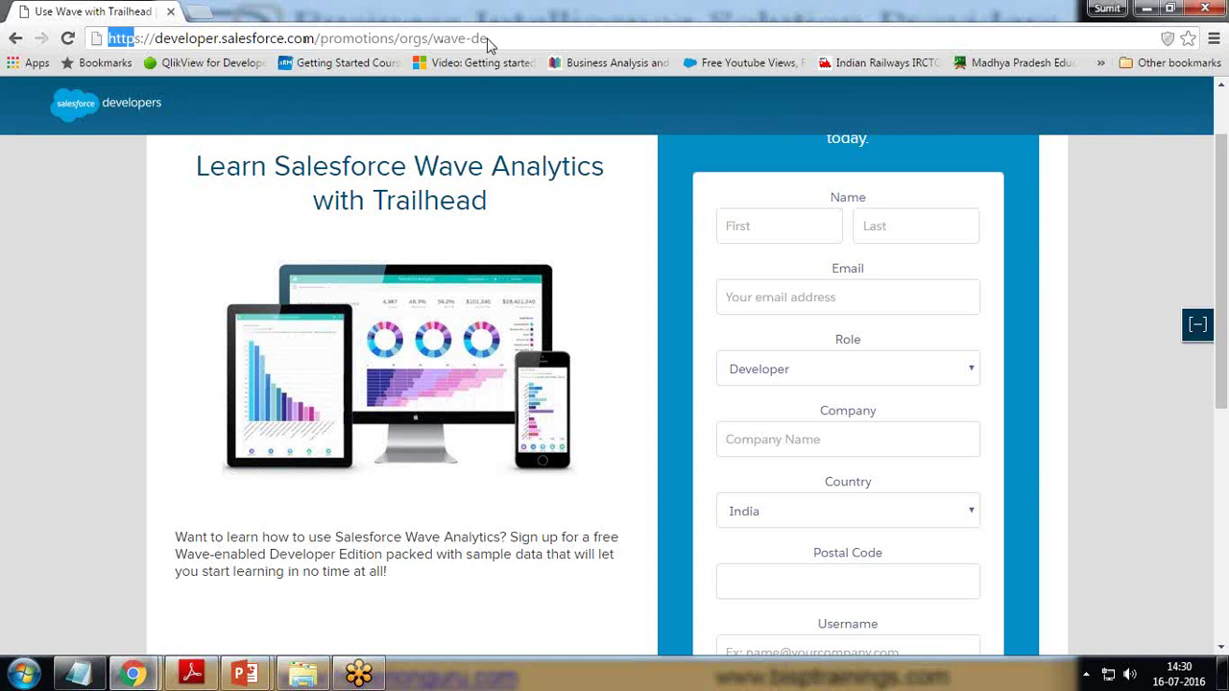
left_click(771, 227)
key("Tab")
key("Tab")
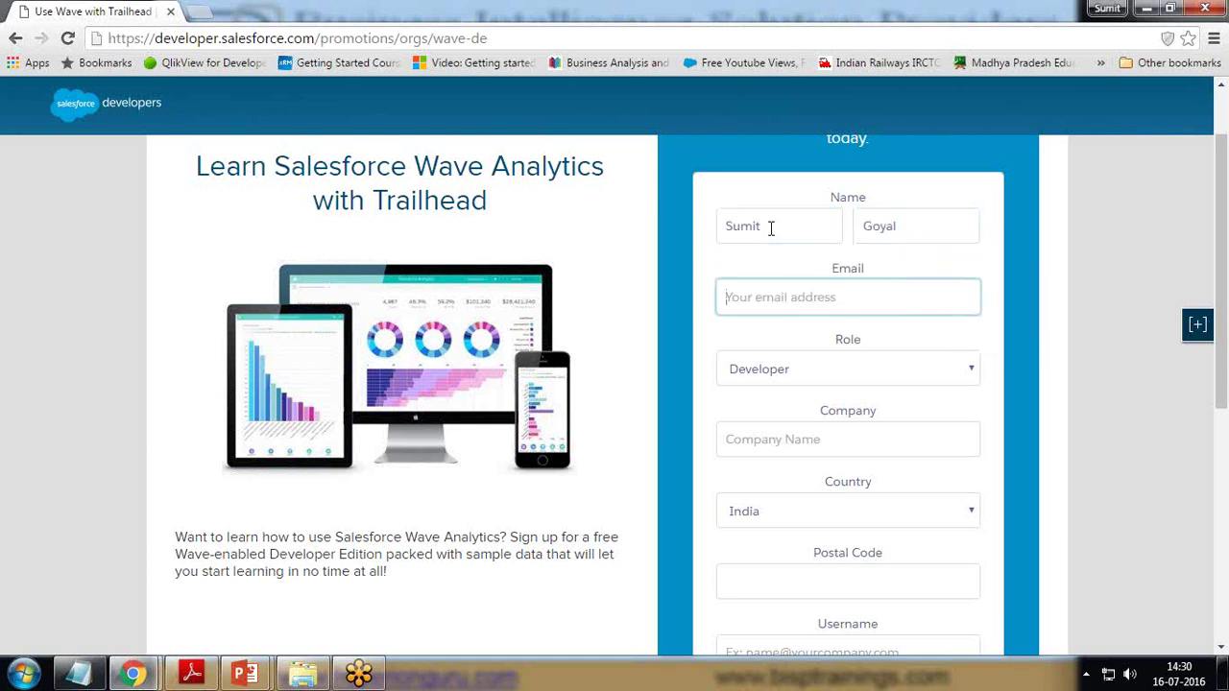
type("sumit")
key("Down")
key("Return")
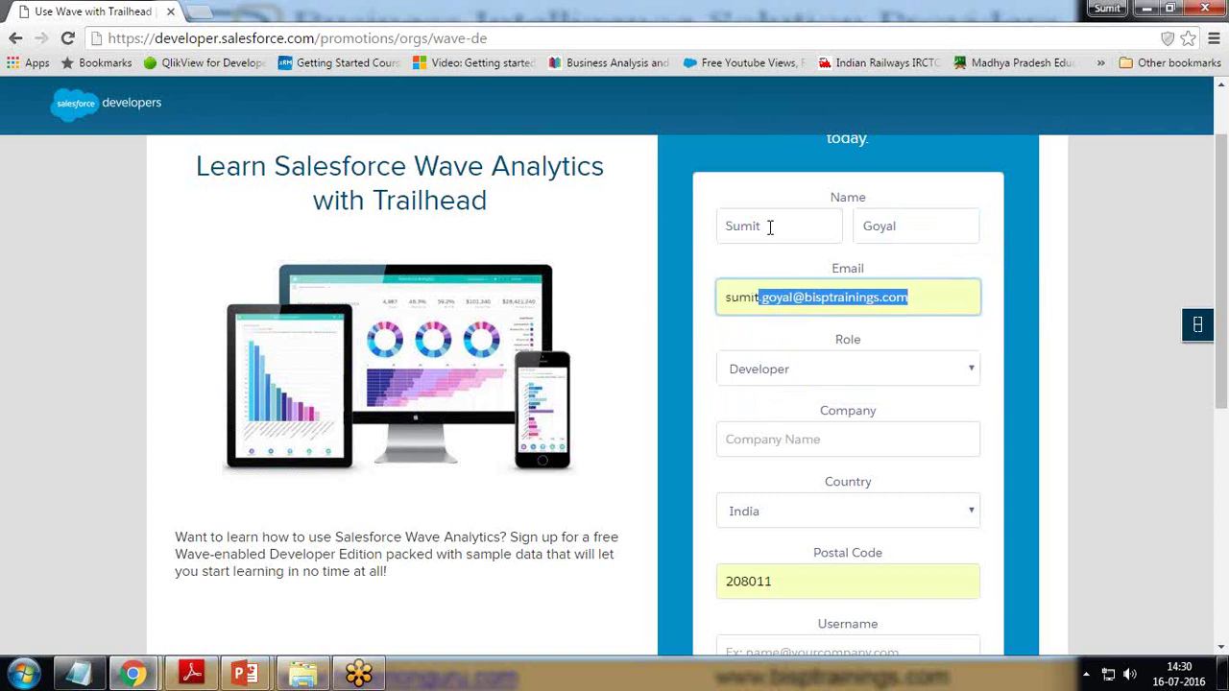
- Replace the prefilled postal code with a new code and enter company BISP
left_click_drag(795, 581, 677, 583)
key("ctrl+a")
key("BackSpace")
type("1234567")
key("Tab")
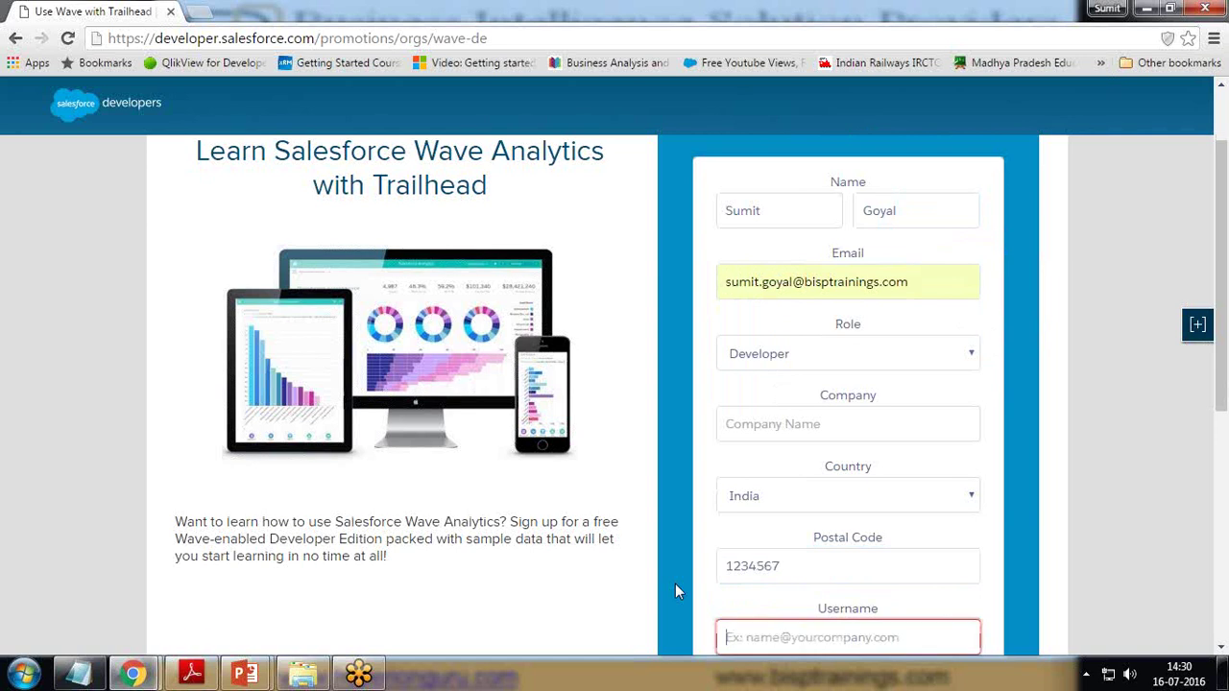
left_click(816, 426)
type("BISP")
key("Tab")
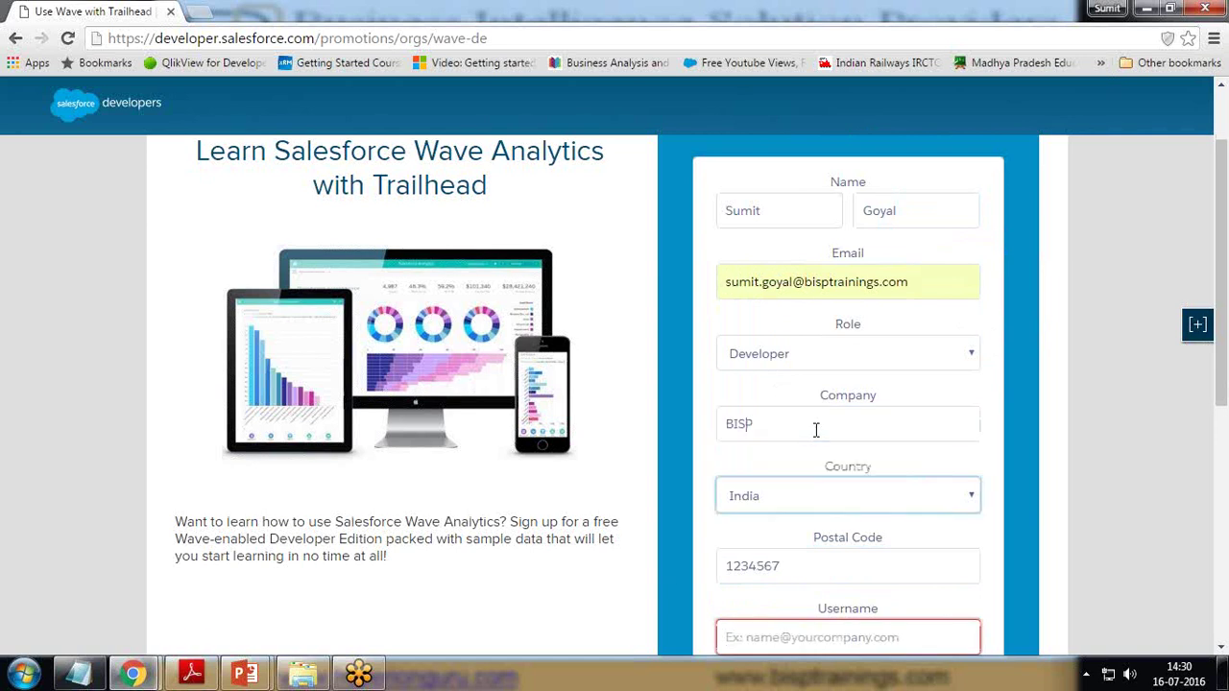
scroll(892, 505, "down", 3)
- Enter an email-style username, accept the subscription agreement and submit the signup form
left_click(803, 366)
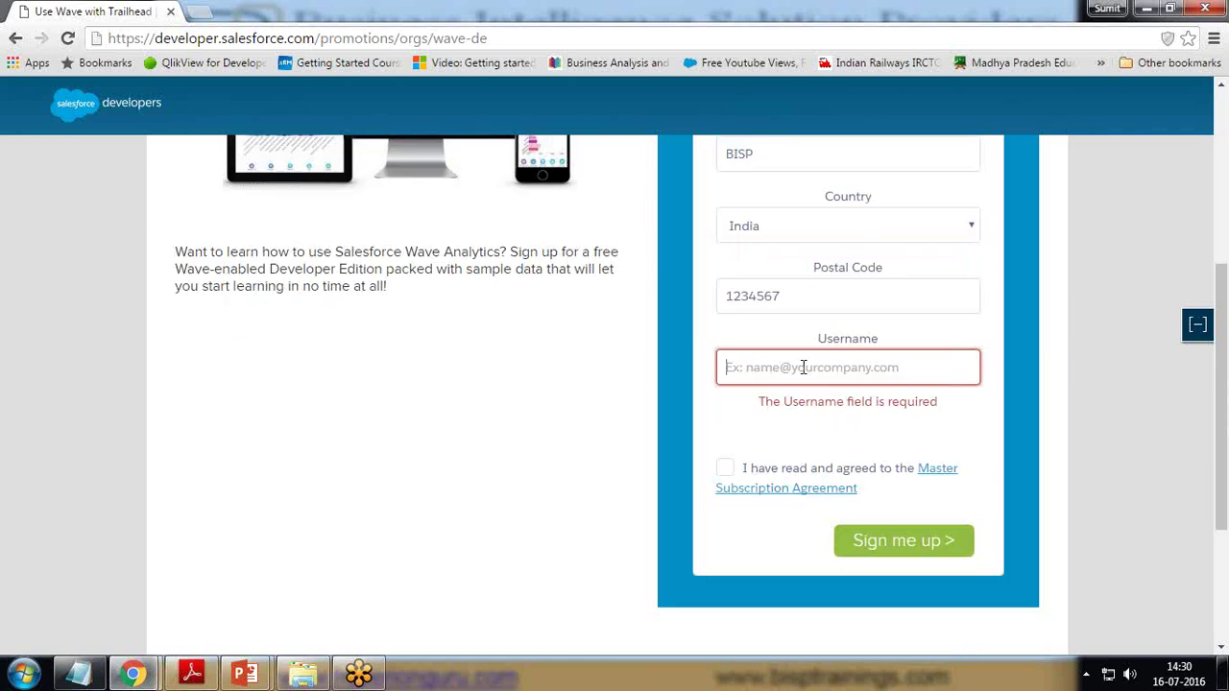
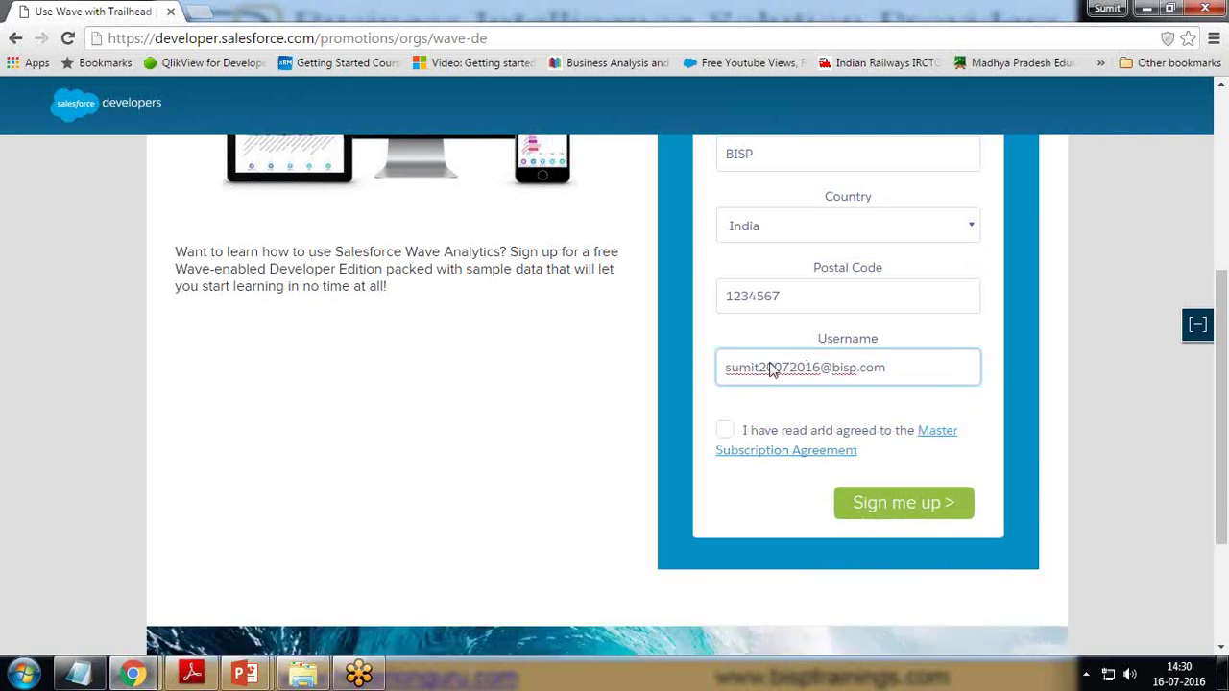
left_click(729, 431)
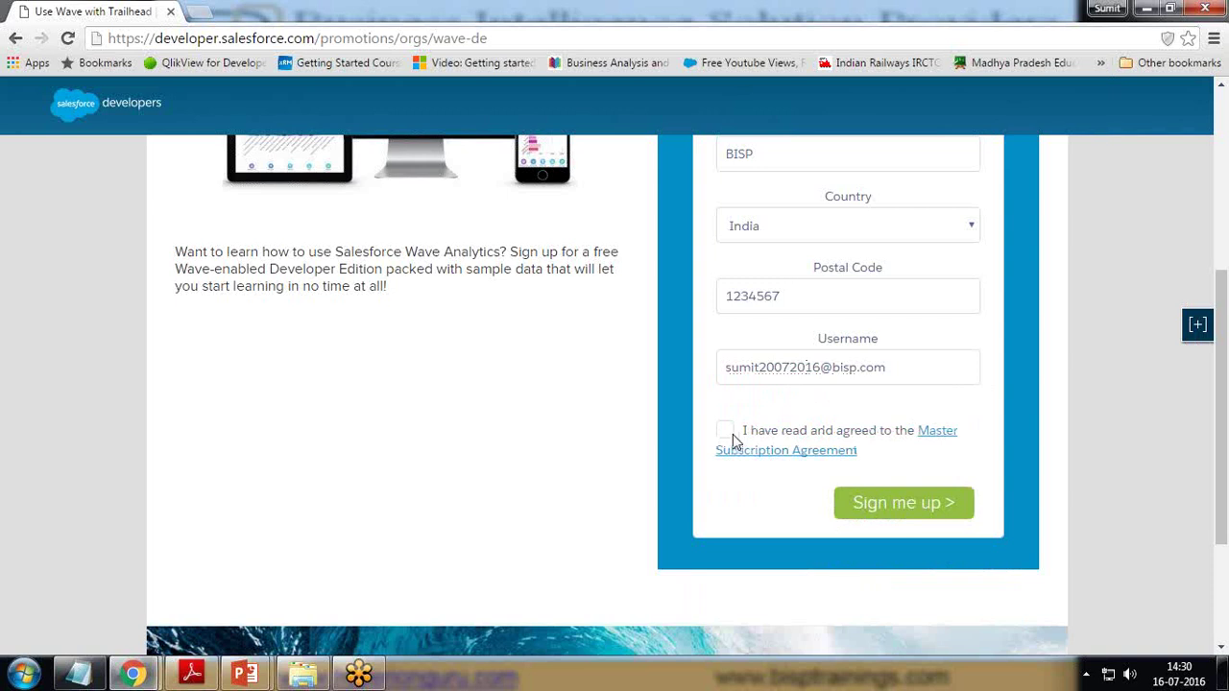
left_click(726, 430)
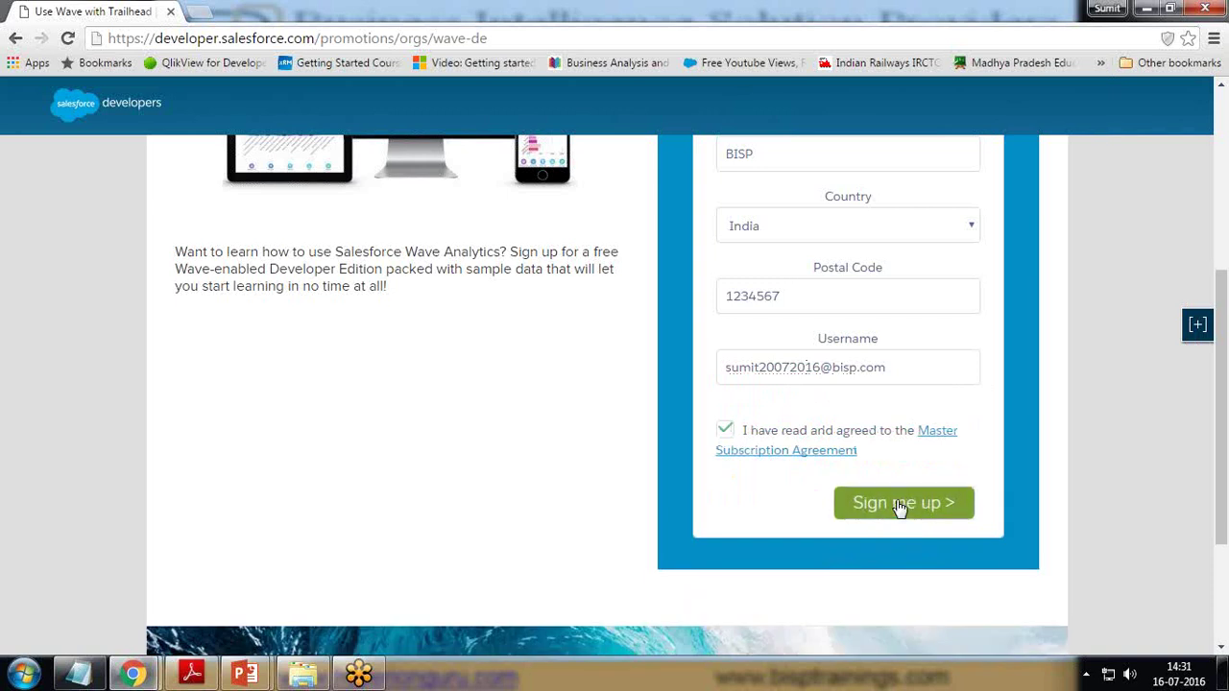
left_click(900, 504)
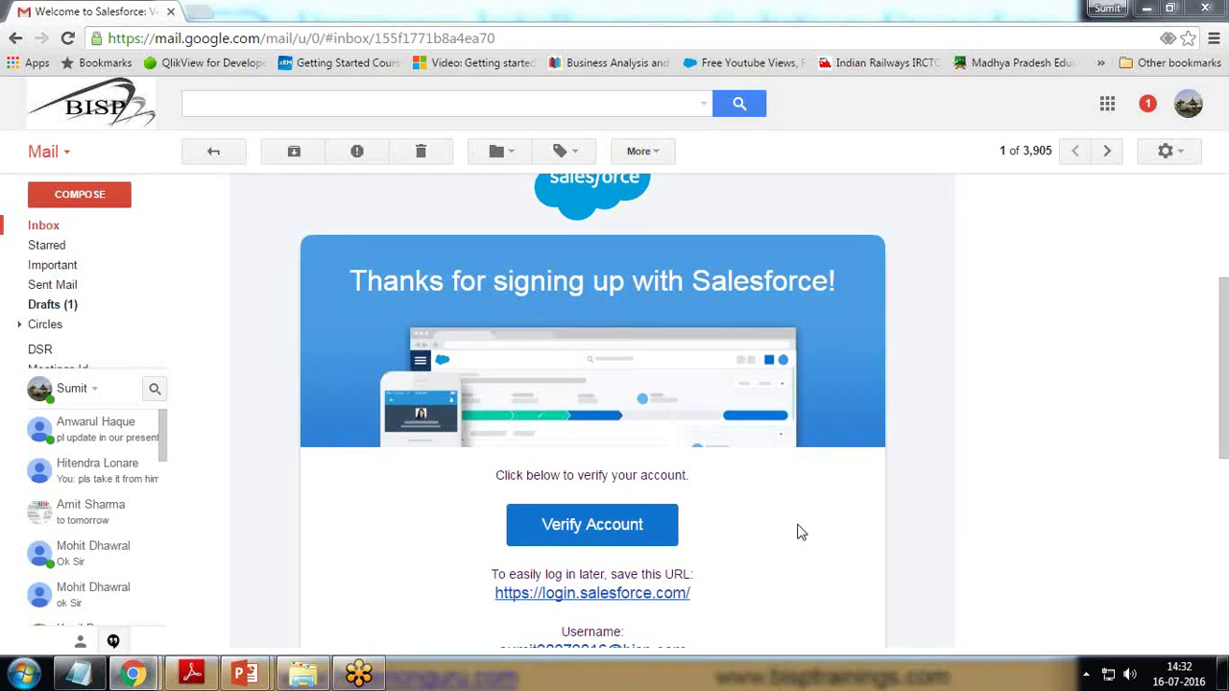
- Verify the account from the Salesforce welcome email in Gmail
scroll(835, 531, "down", 2)
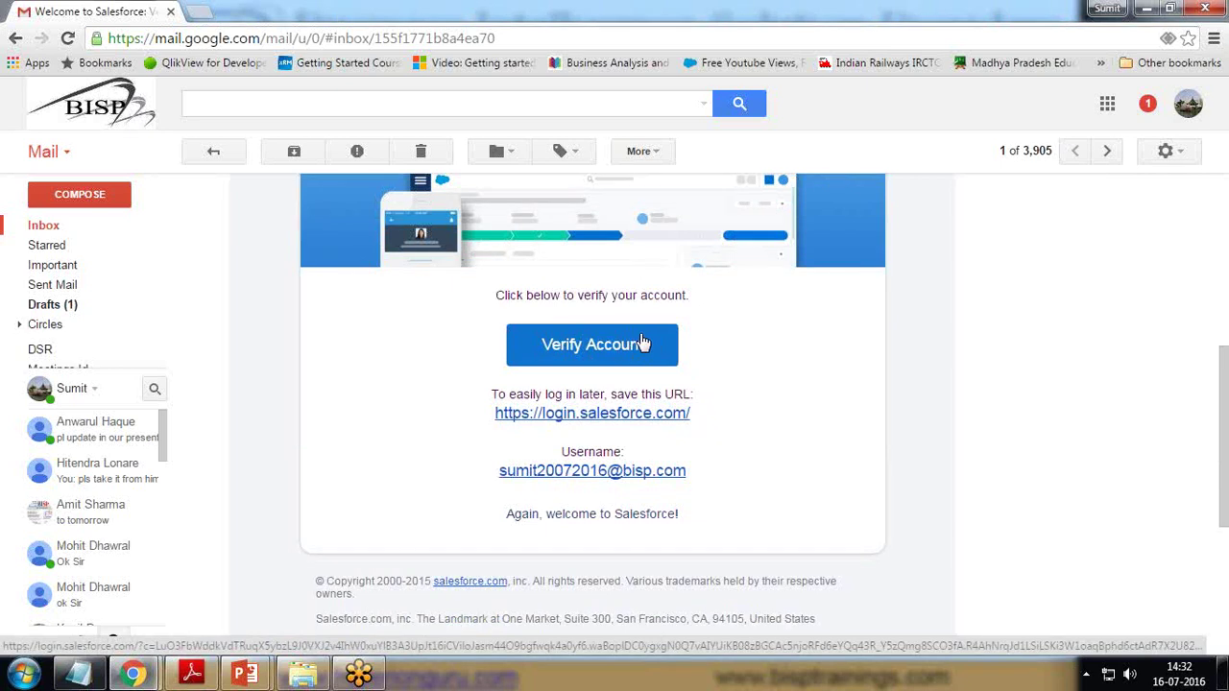
left_click(643, 344)
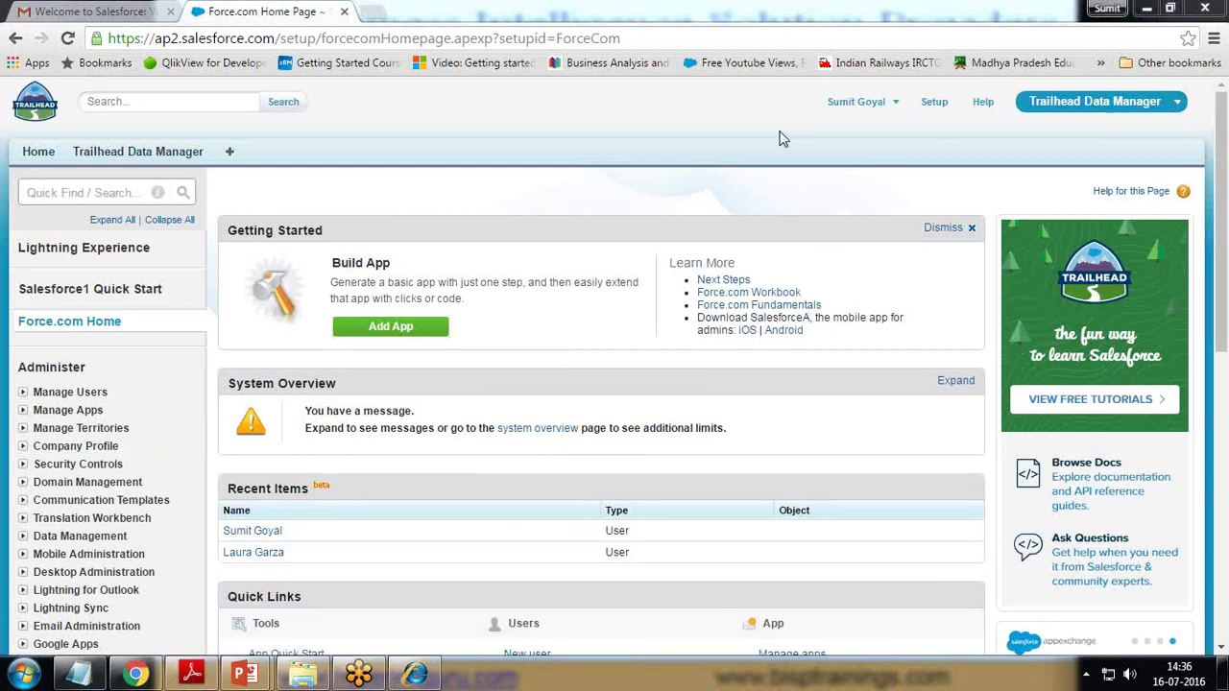
- Switch to the Sales app, then go back to the Setup home page
left_click(1106, 106)
left_click(1070, 145)
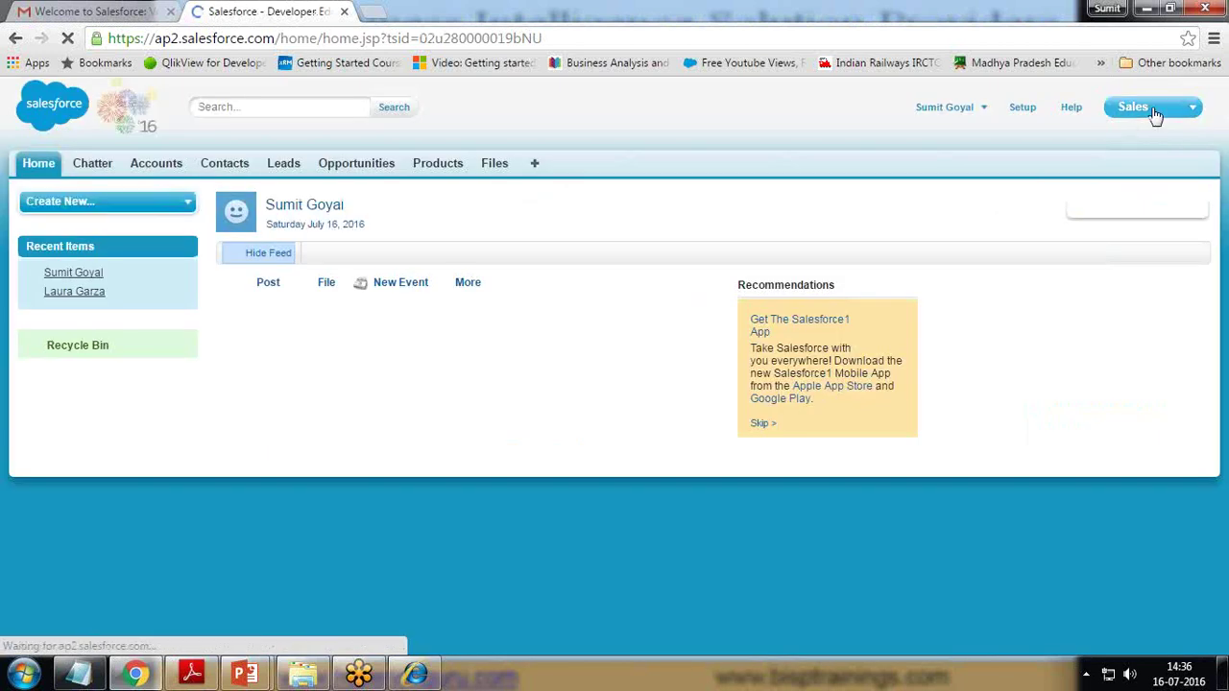
left_click(1154, 112)
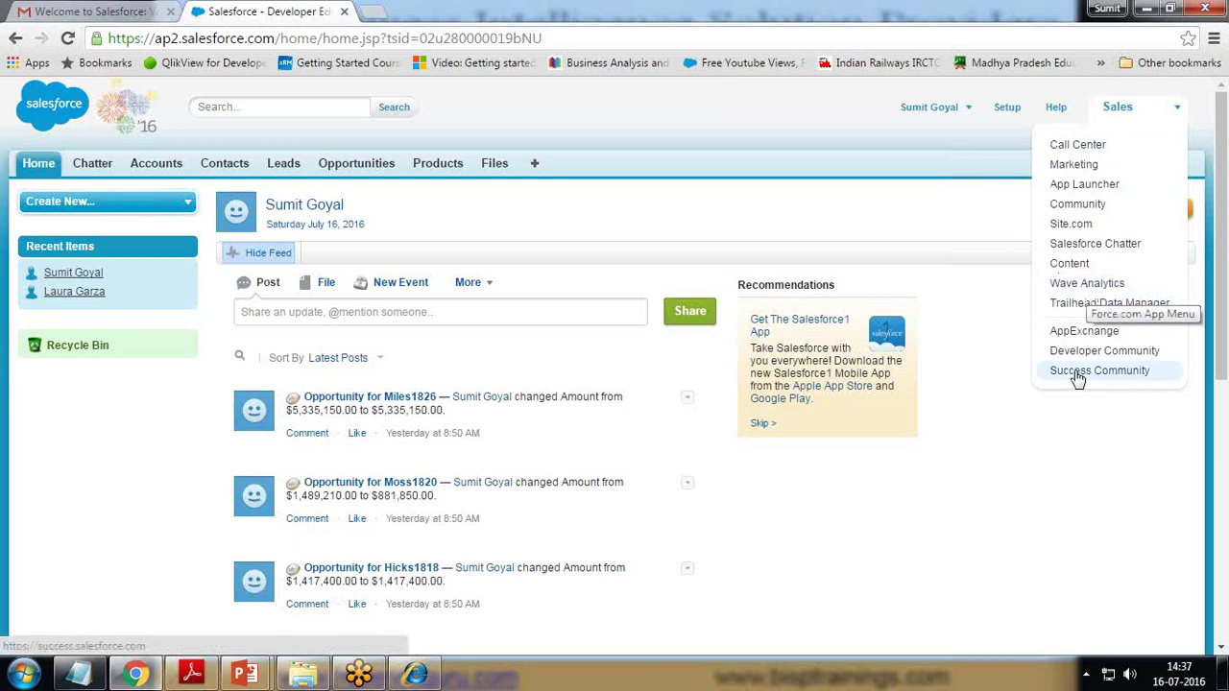
left_click(931, 108)
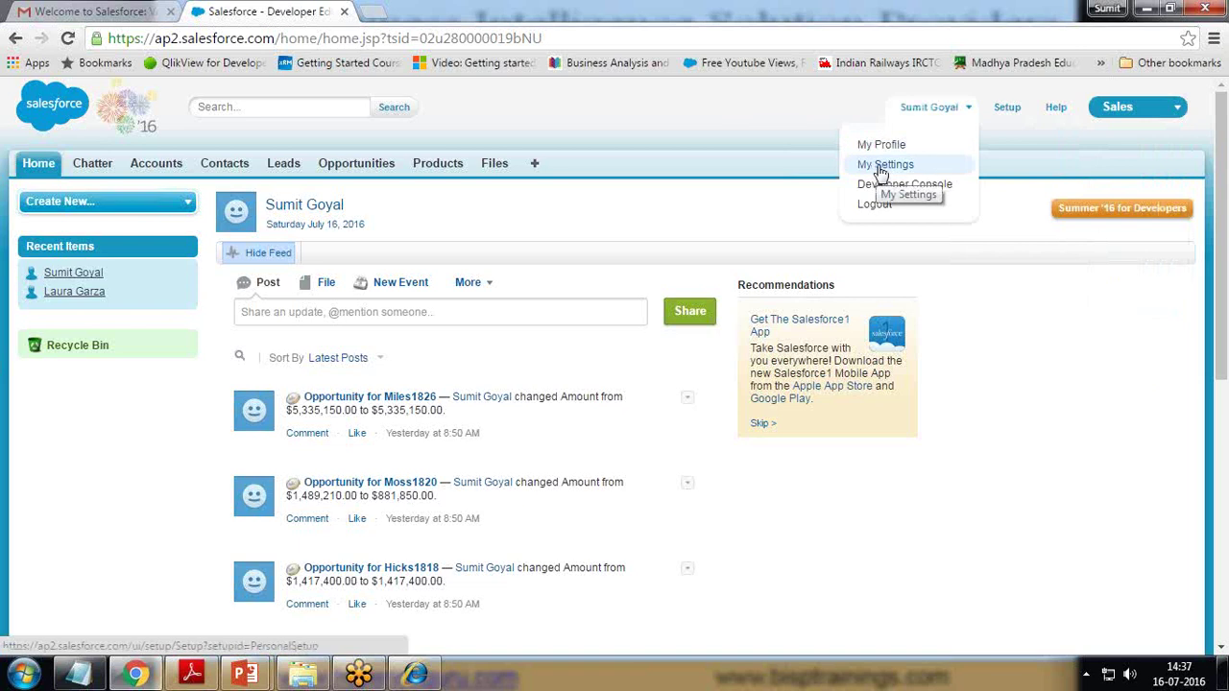
left_click(1007, 112)
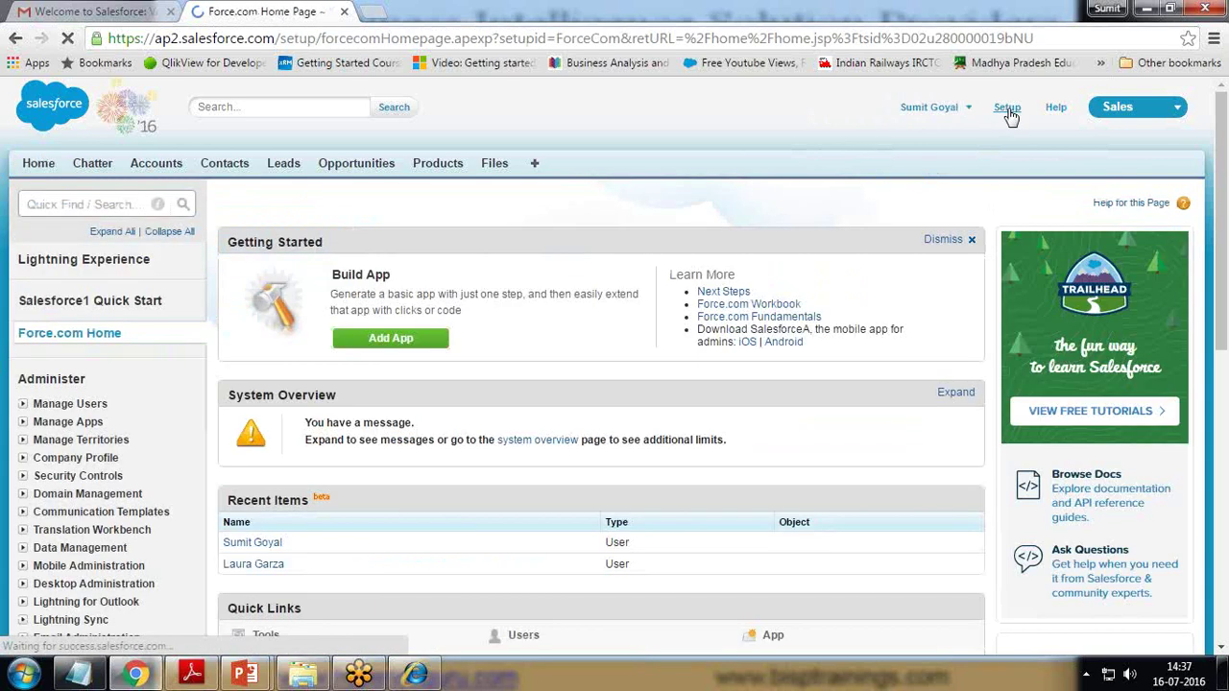
- Open the admin user's record from Manage Users and find Permission Set License Assignments
left_click(23, 404)
left_click(62, 424)
scroll(491, 410, "down", 3)
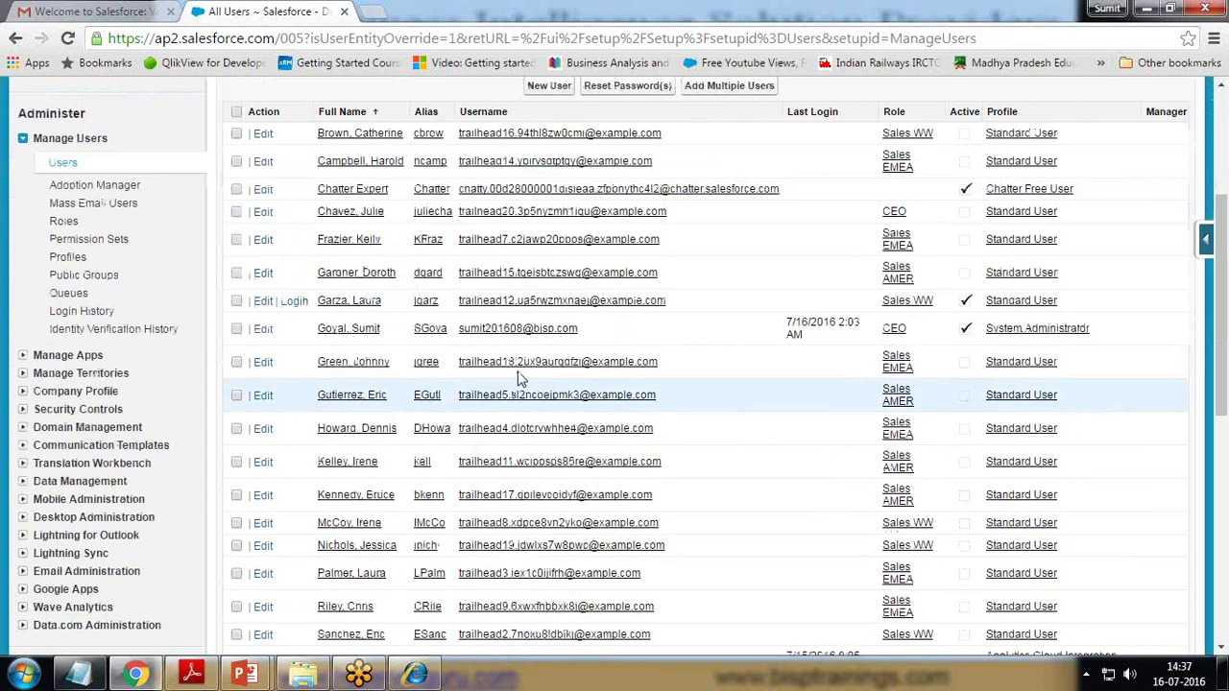
left_click(515, 330)
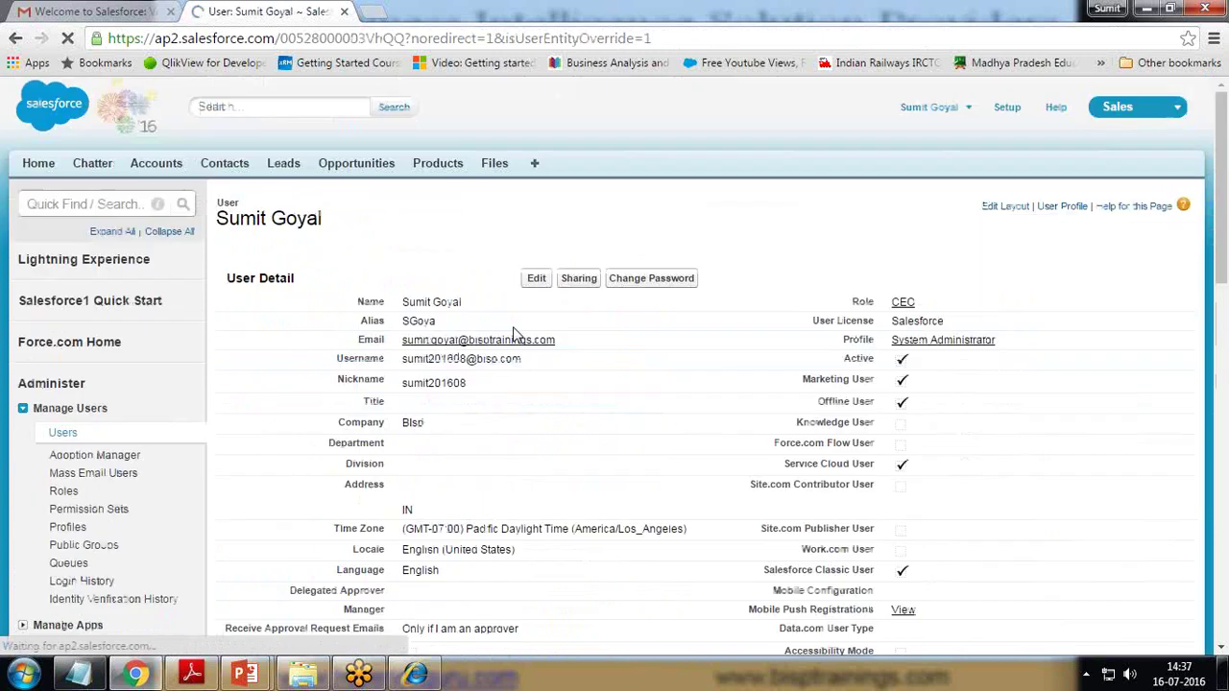
scroll(619, 343, "down", 5)
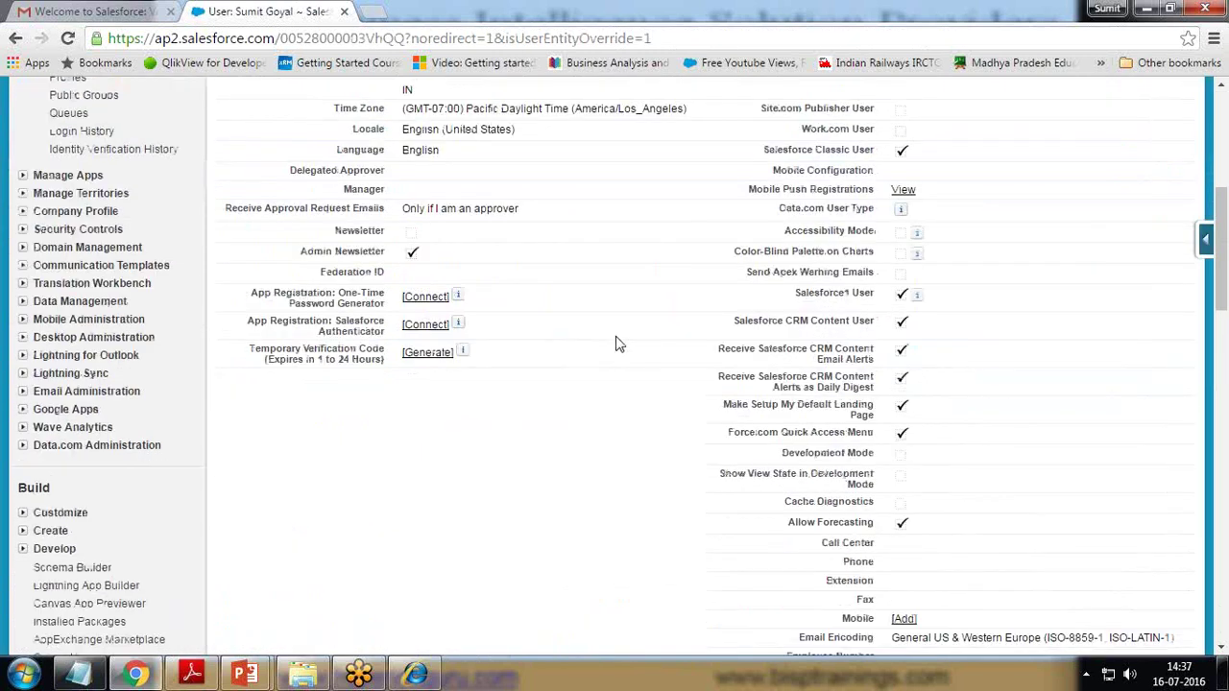
scroll(619, 343, "down", 3)
scroll(619, 344, "down", 4)
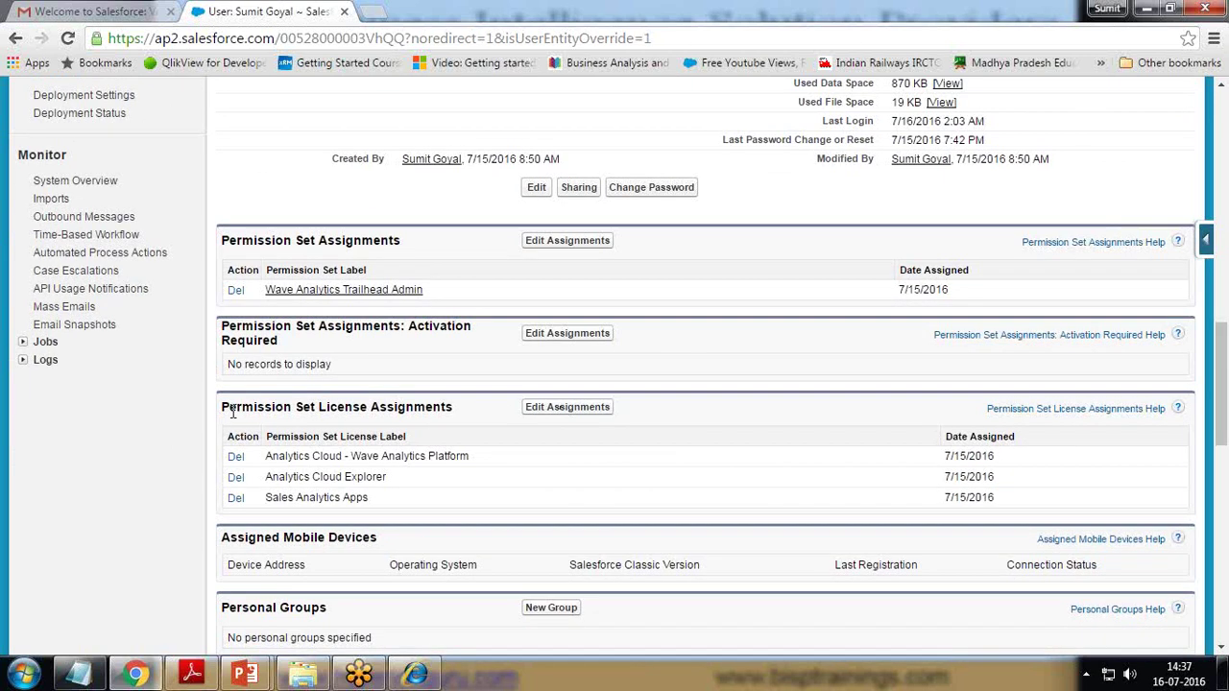
left_click_drag(223, 407, 457, 407)
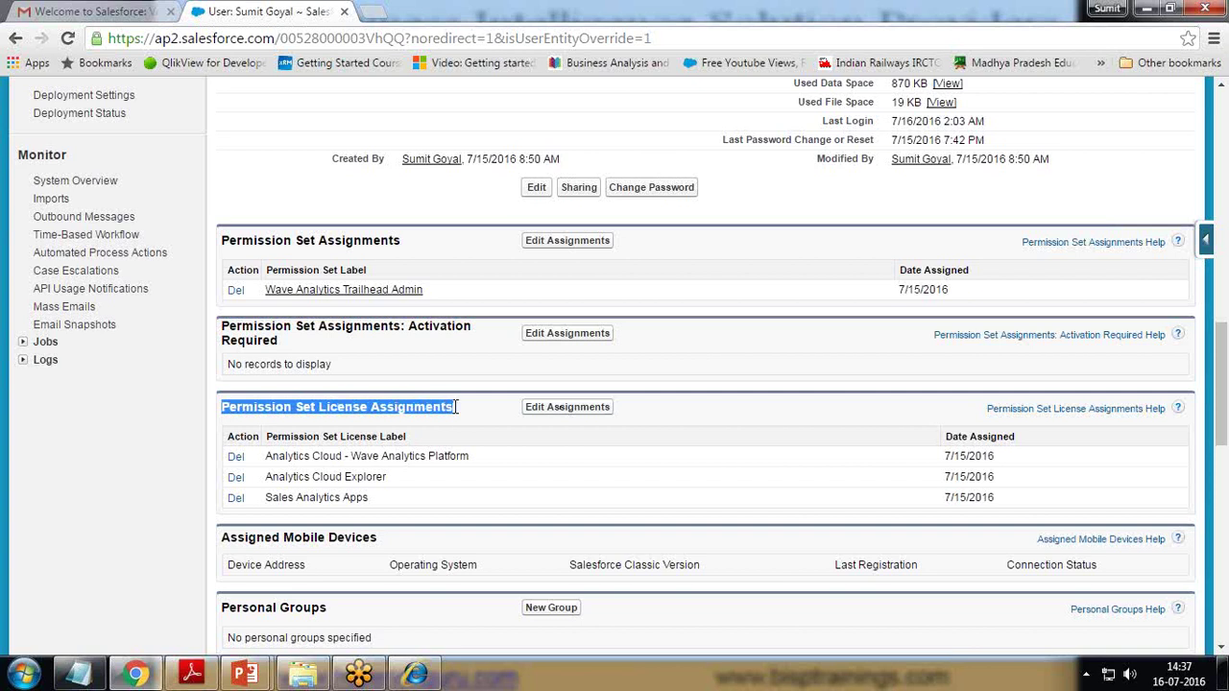
- Open the permission set license assignments for editing and review licences like Sales Console User
left_click(567, 407)
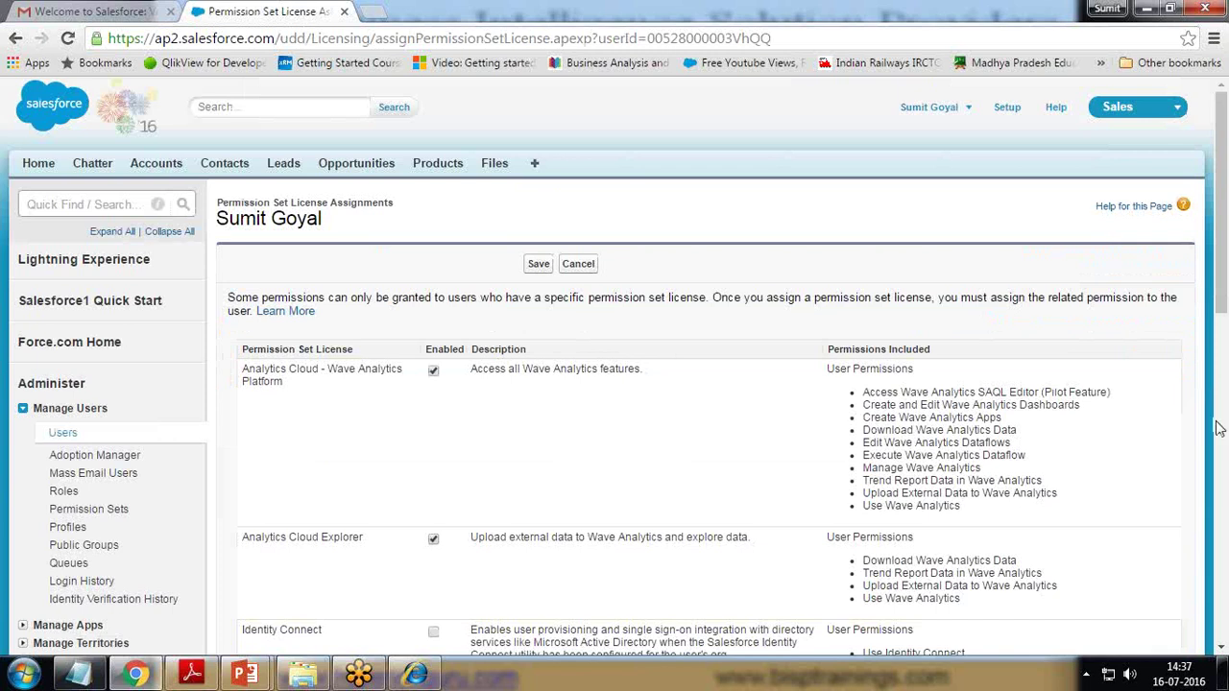
scroll(422, 425, "down", 1)
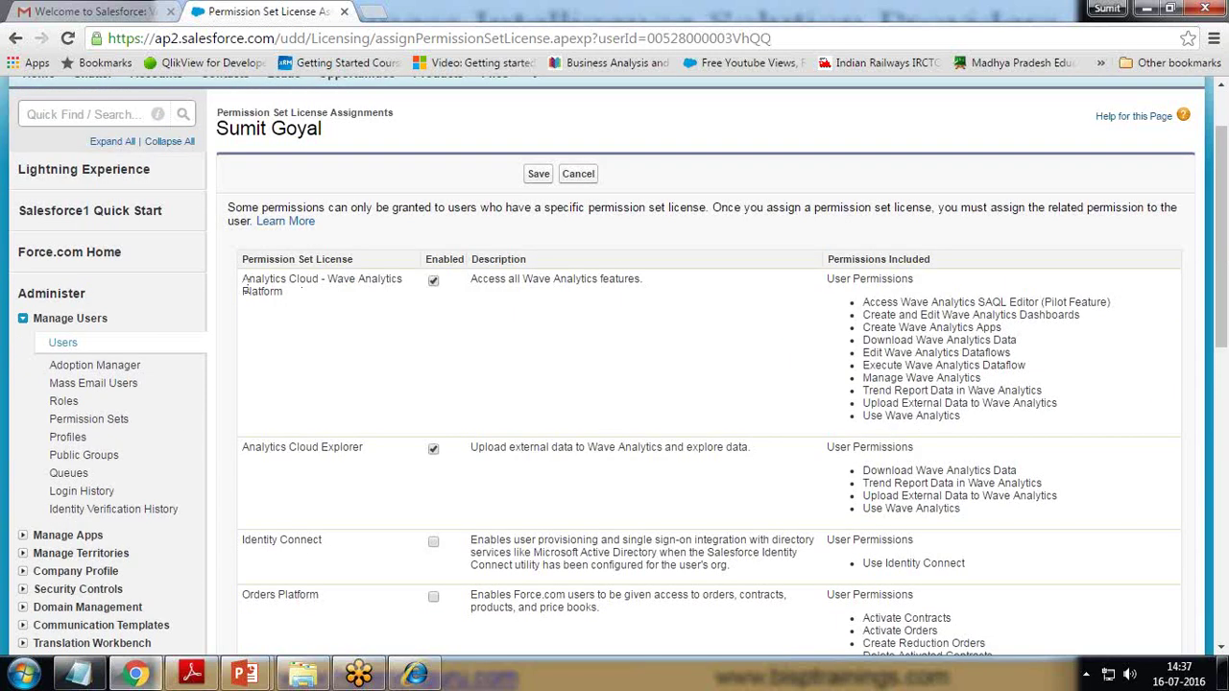
left_click_drag(244, 446, 348, 447)
scroll(348, 447, "down", 4)
scroll(348, 449, "down", 1)
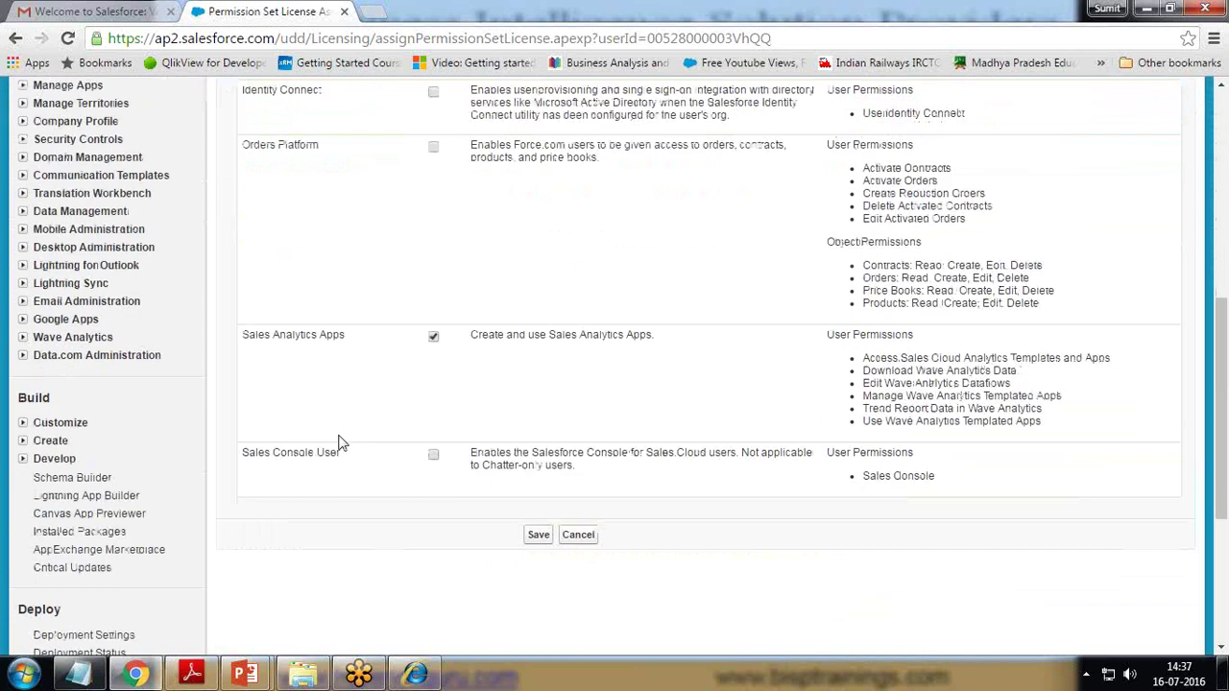
left_click_drag(245, 336, 317, 338)
left_click_drag(248, 451, 242, 458)
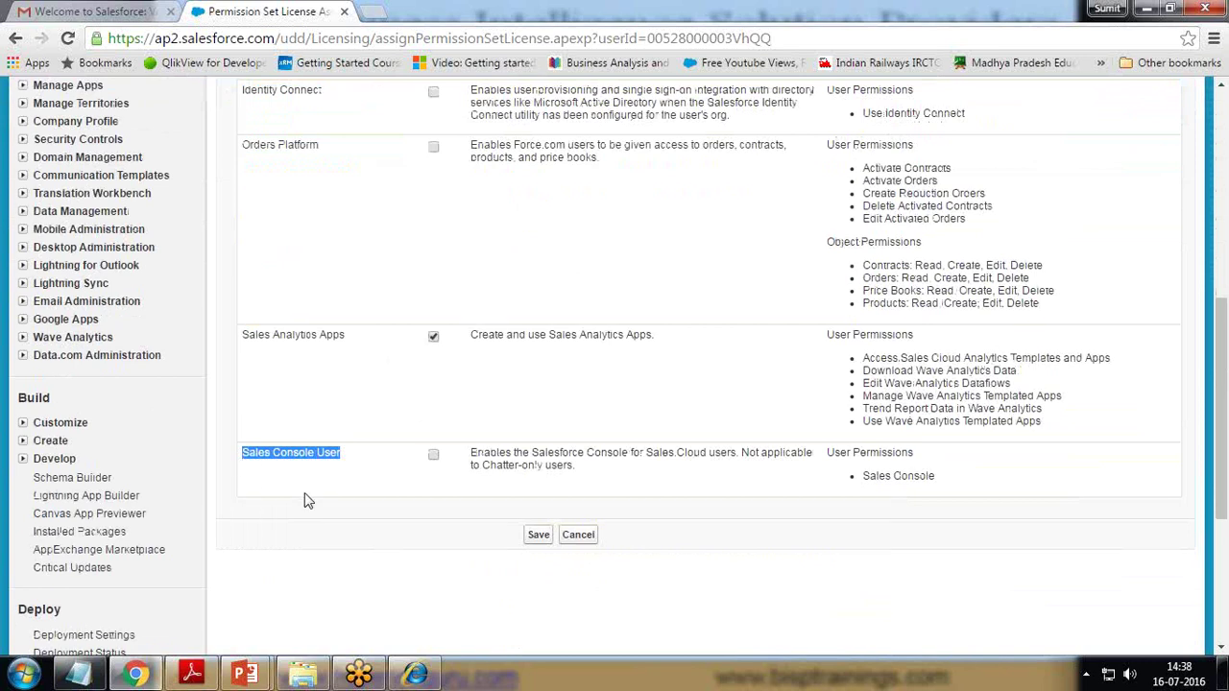
scroll(305, 499, "up", 6)
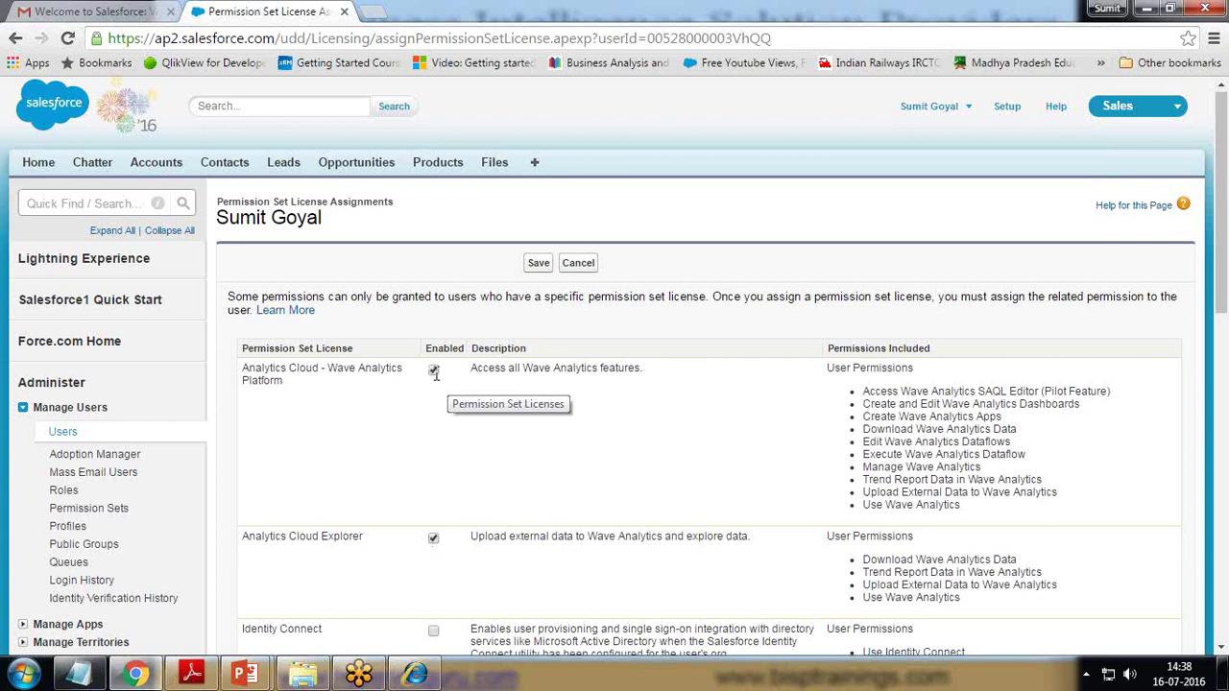
- Review the SAQL, Use and Manage Wave Analytics permissions, then cancel without saving
left_click_drag(864, 398, 979, 506)
left_click(1092, 509)
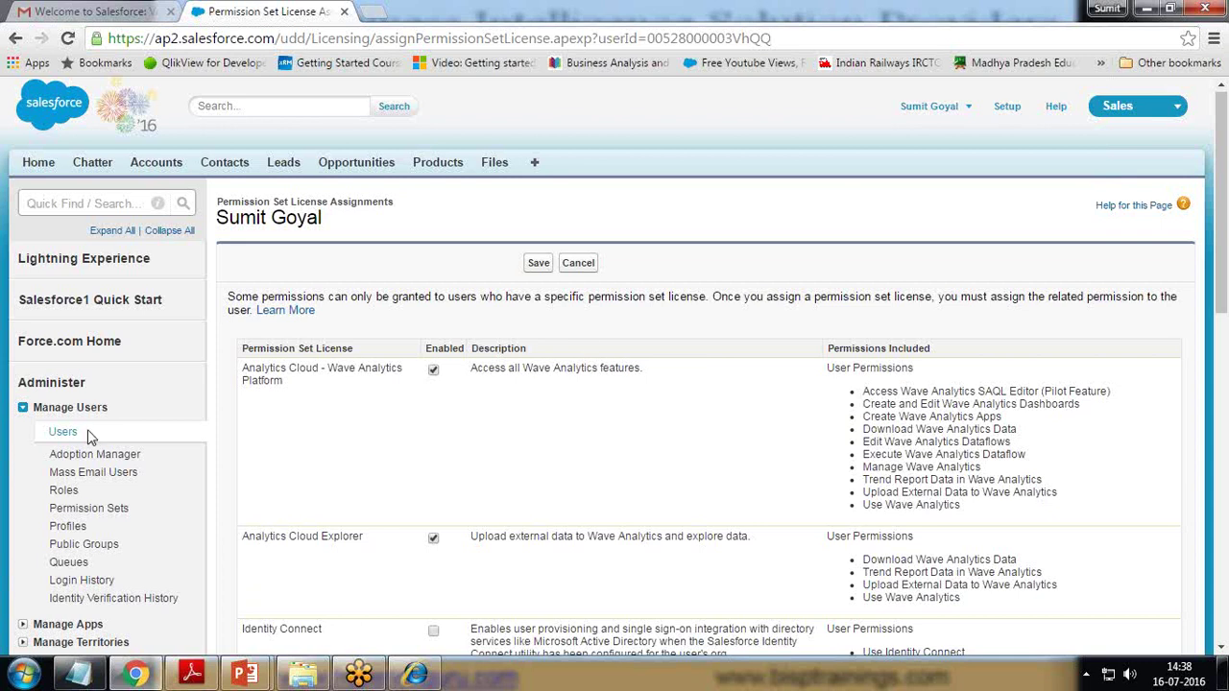
left_click_drag(222, 200, 394, 212)
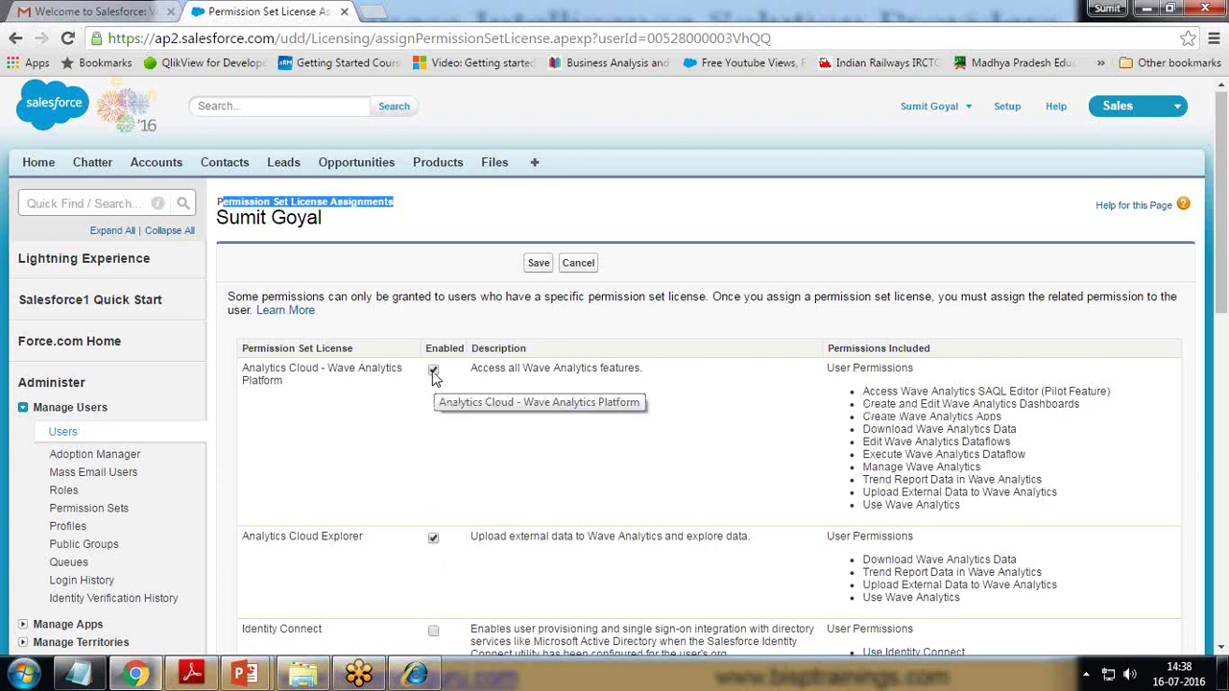
left_click_drag(862, 390, 950, 411)
left_click_drag(960, 505, 859, 509)
left_click_drag(980, 467, 1014, 441)
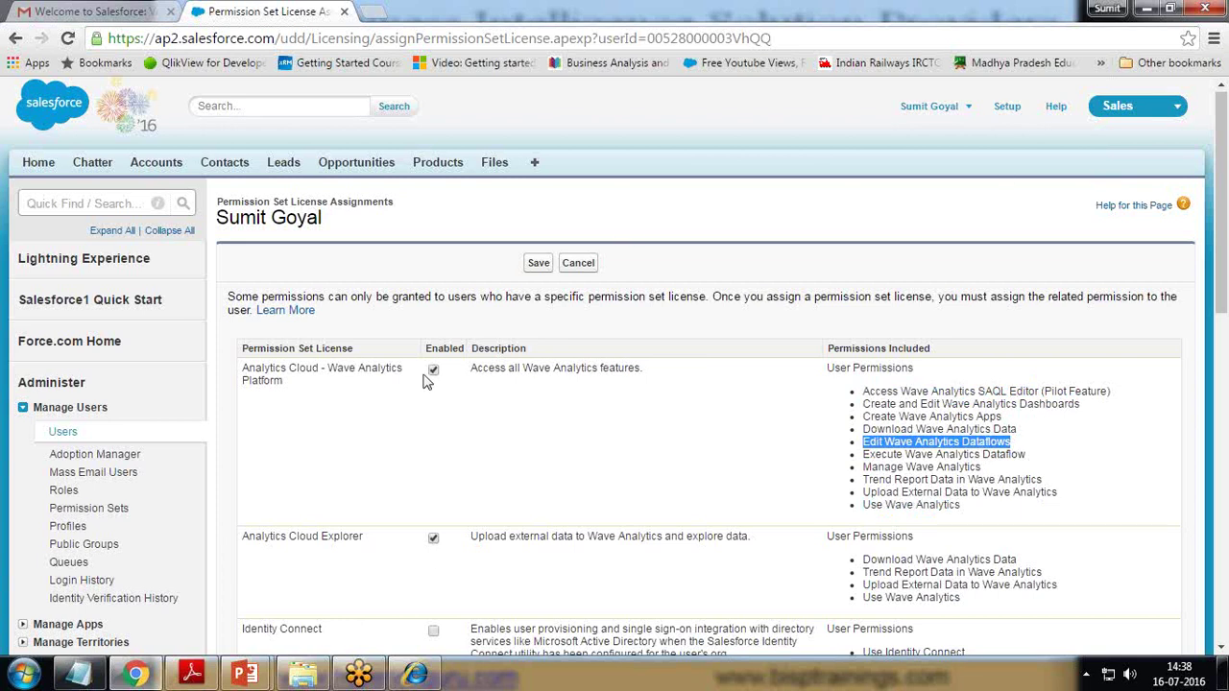
left_click(579, 264)
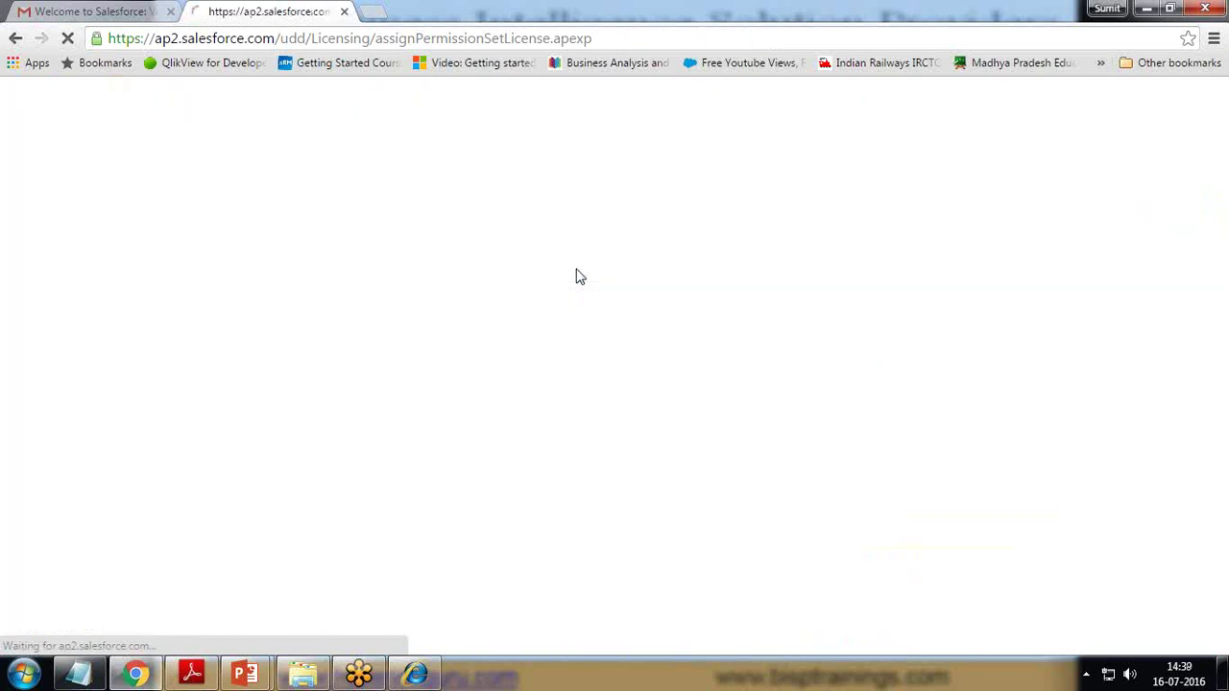
- Switch to the Wave Analytics app and open the My Private App tile
left_click(1164, 107)
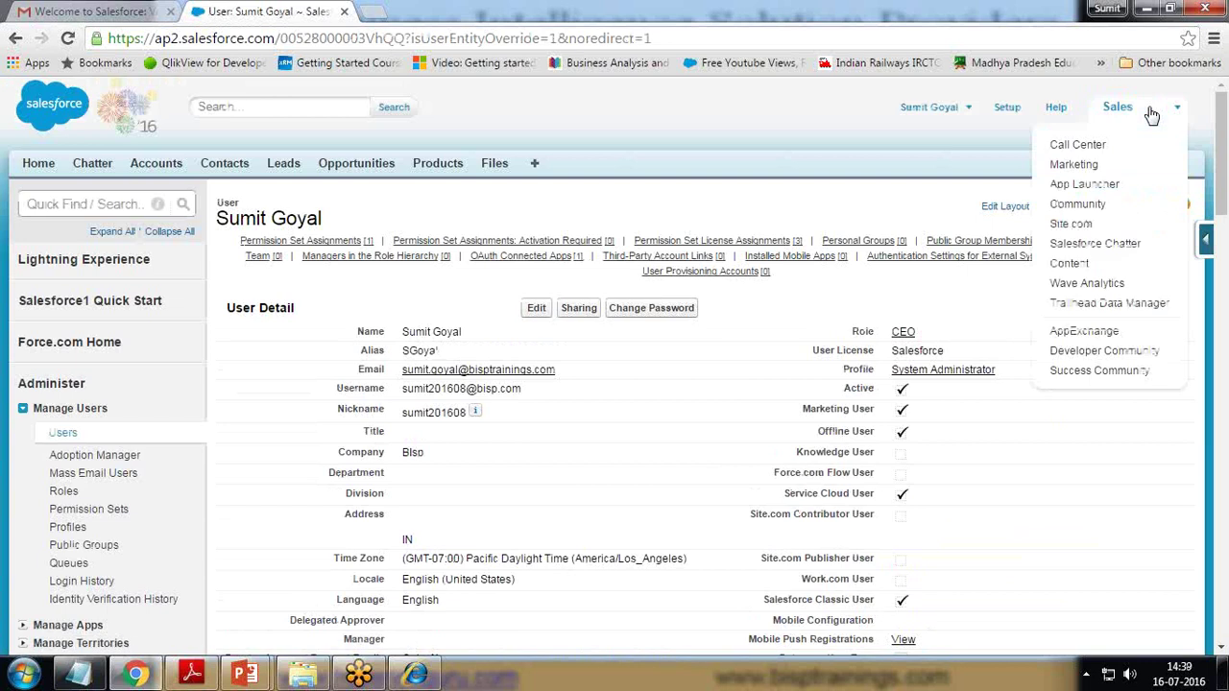
left_click(1088, 284)
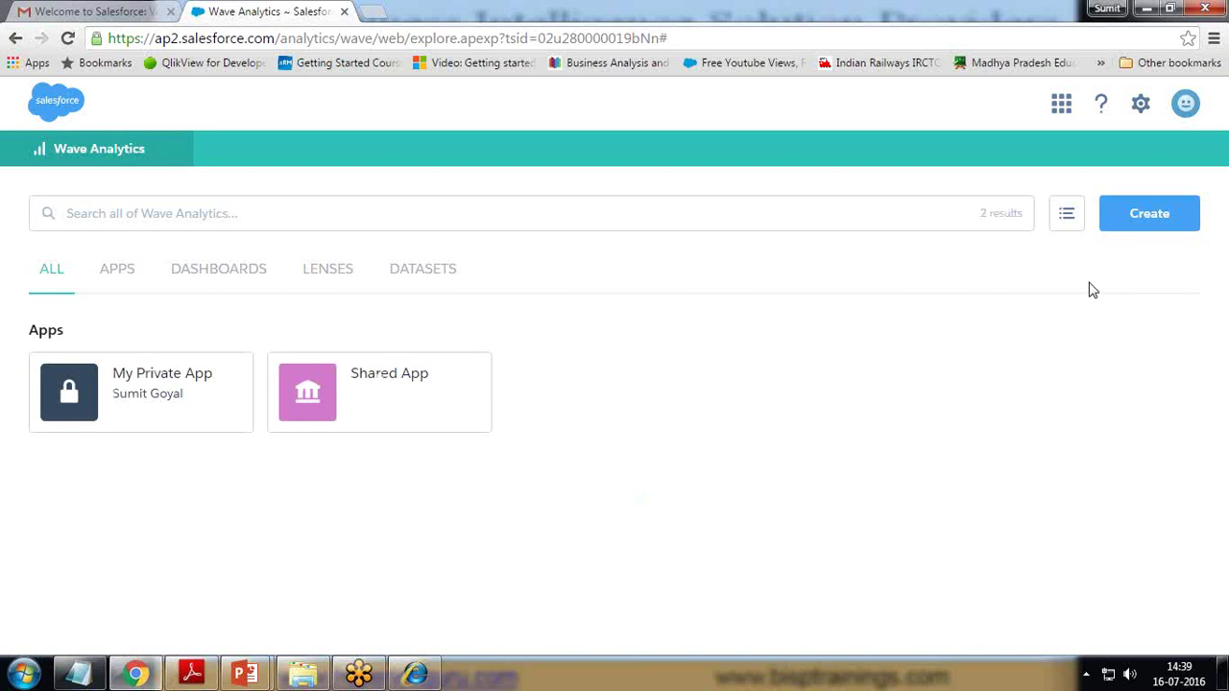
mouse_move(162, 429)
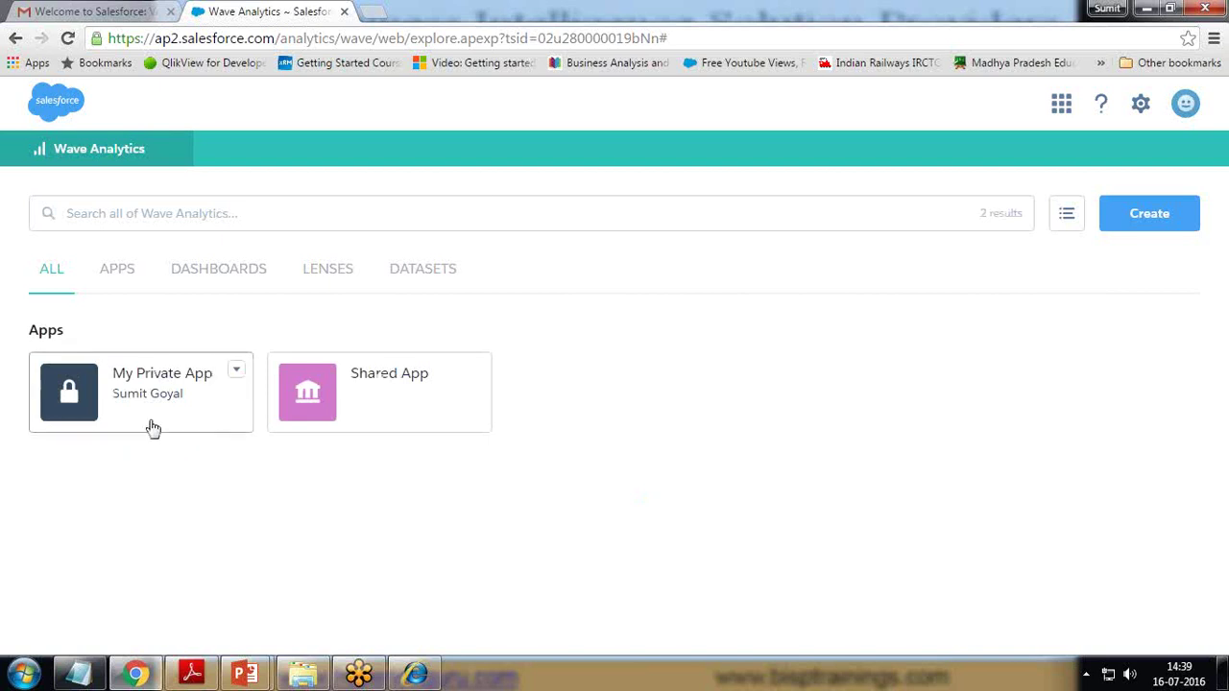
mouse_move(370, 365)
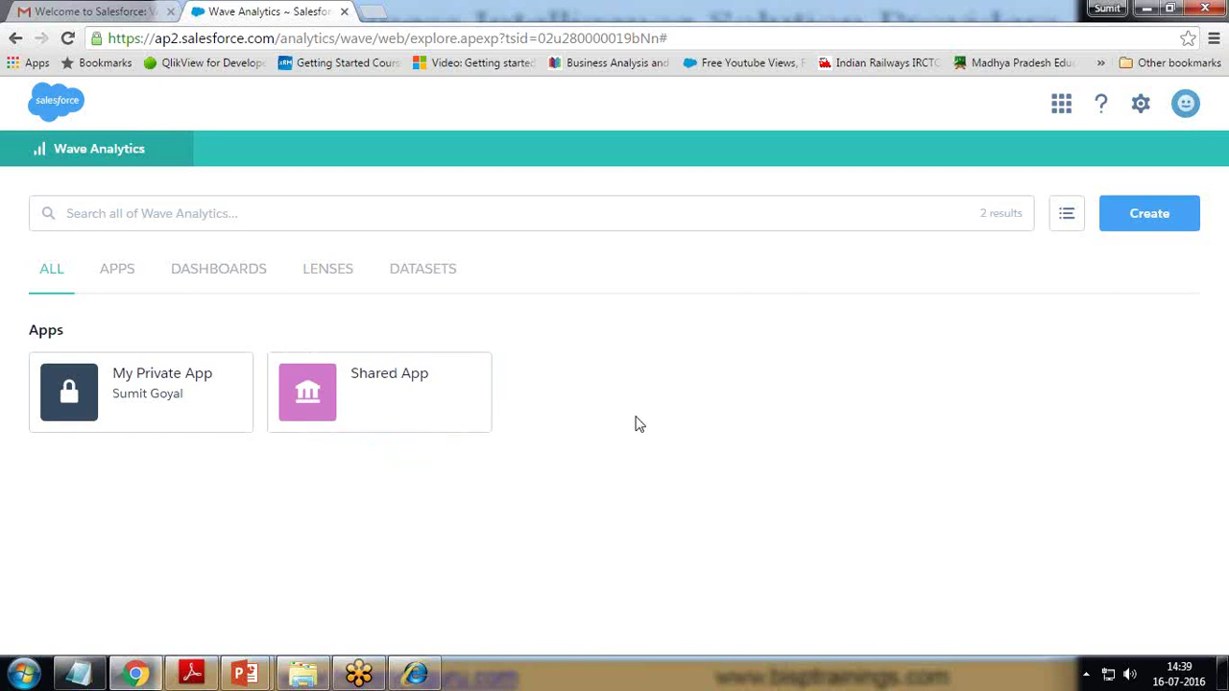
mouse_move(403, 397)
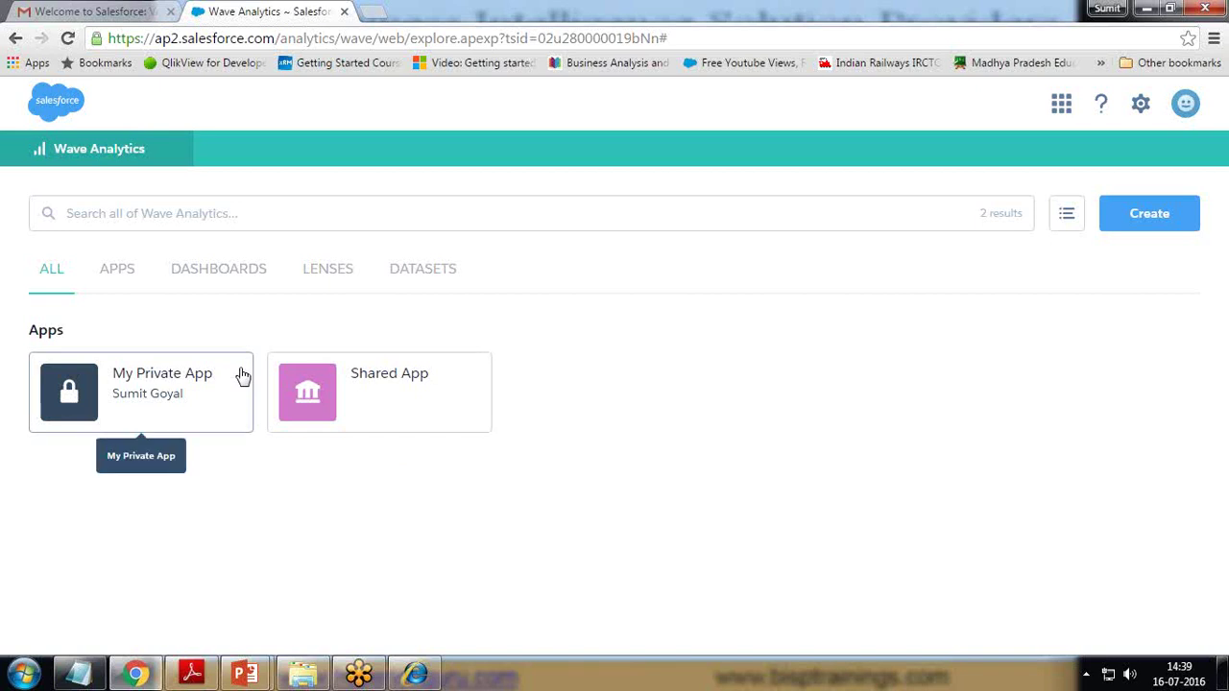
left_click(140, 395)
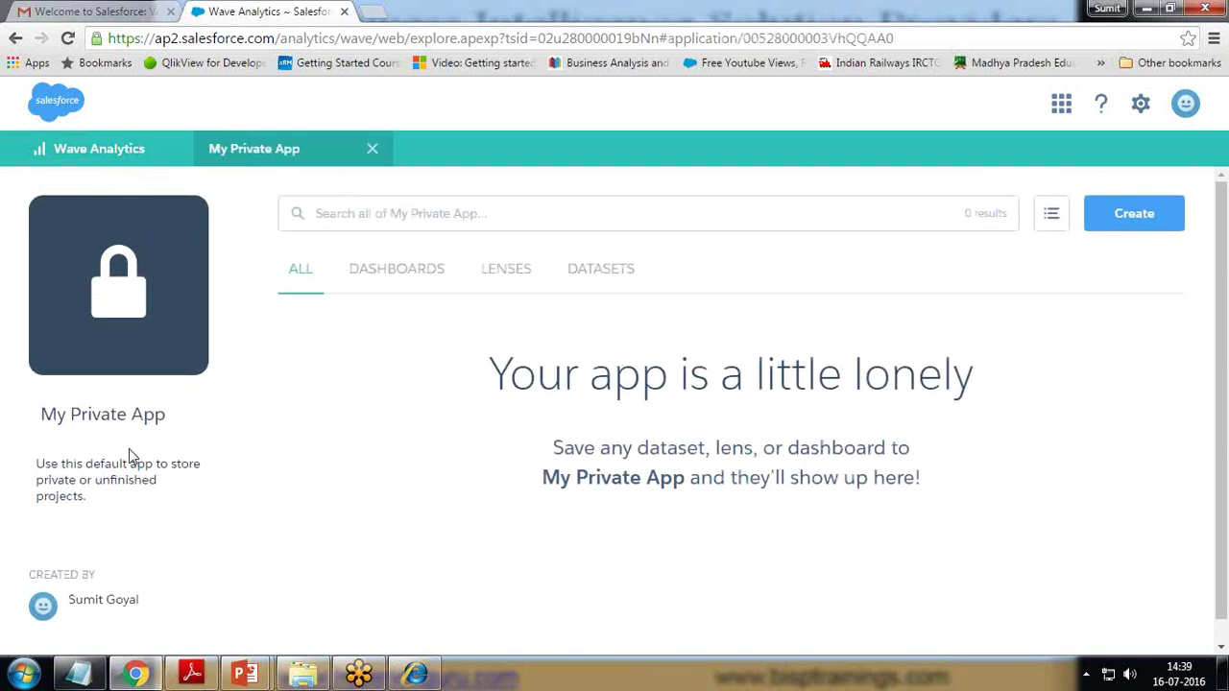
- Confirm My Private App is empty, check Shared App, then close it back to home
left_click_drag(510, 375, 895, 374)
left_click(655, 498)
left_click(57, 150)
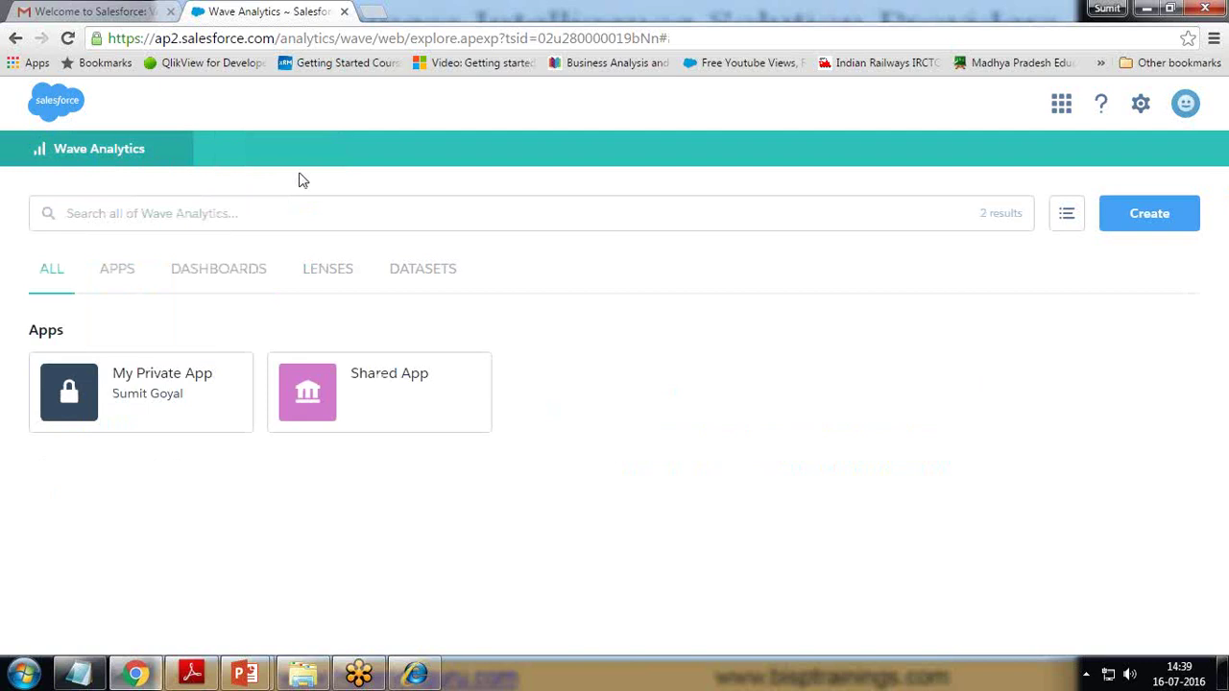
left_click(375, 381)
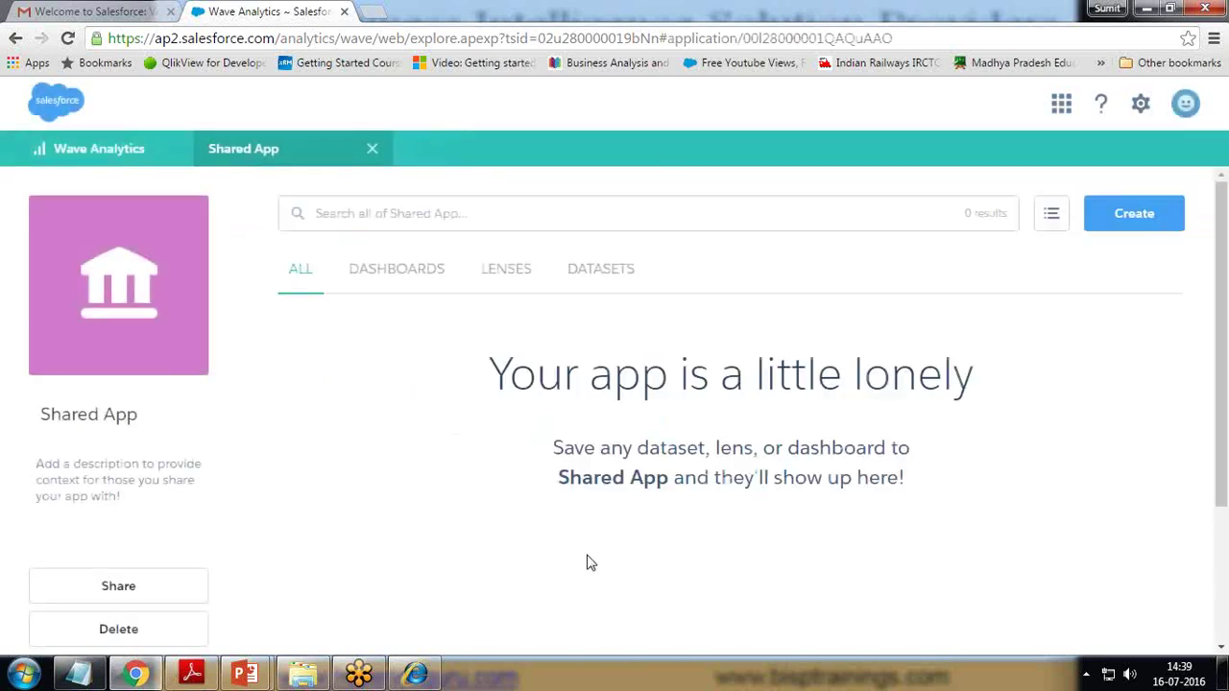
left_click(373, 149)
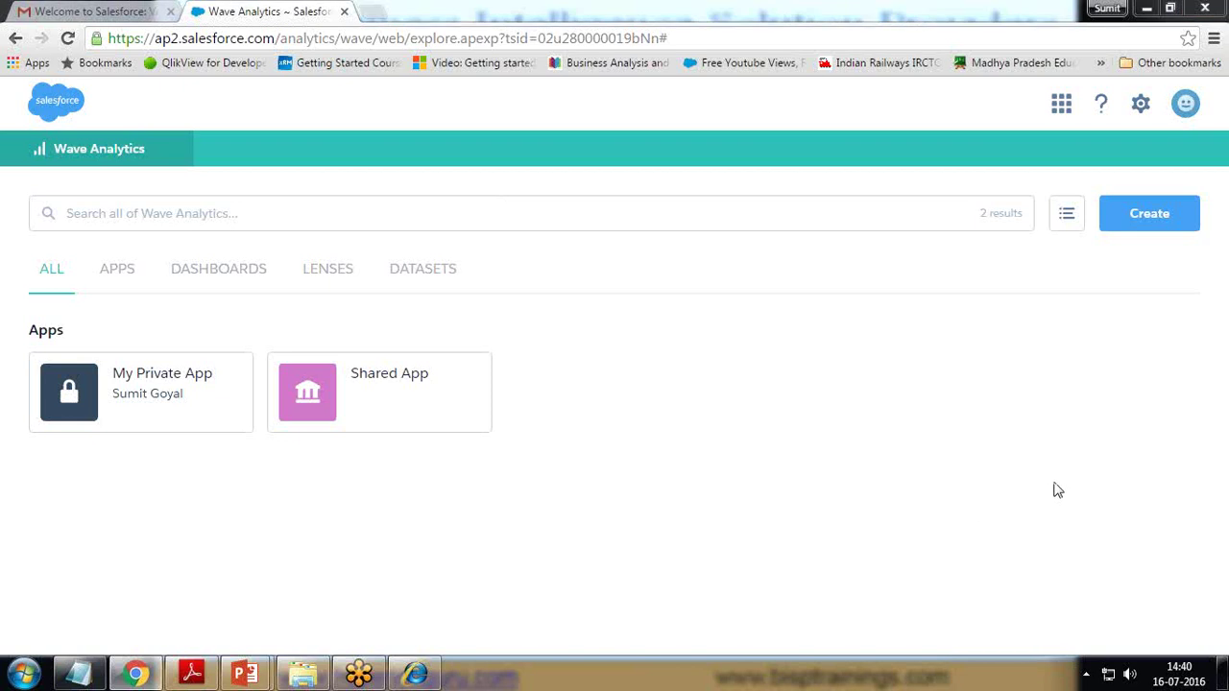
- Check the empty Datasets list, open My Private App's Datasets tab, and choose Create
left_click(422, 273)
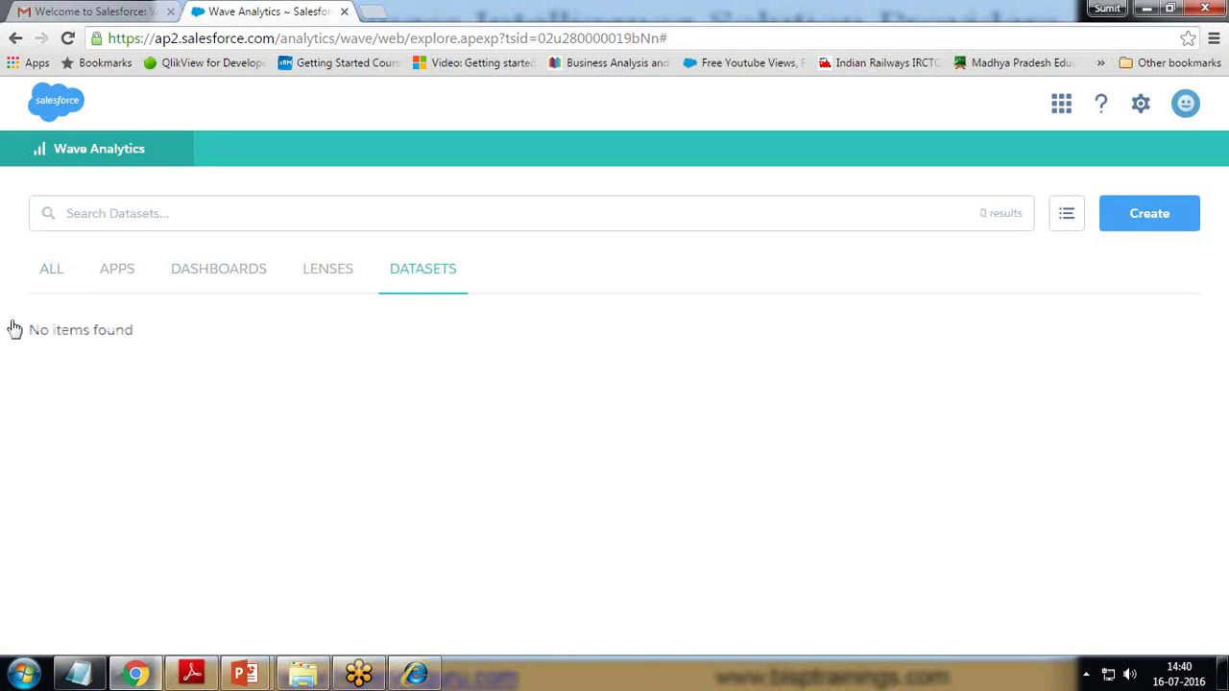
left_click(52, 272)
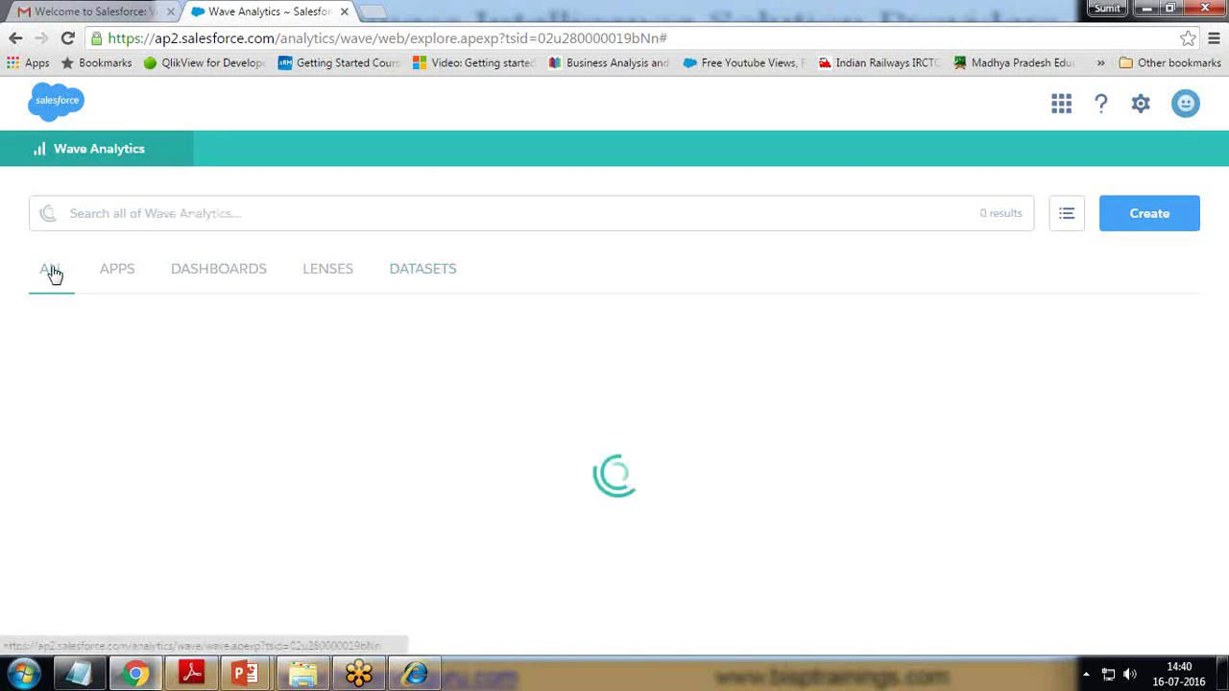
left_click(113, 272)
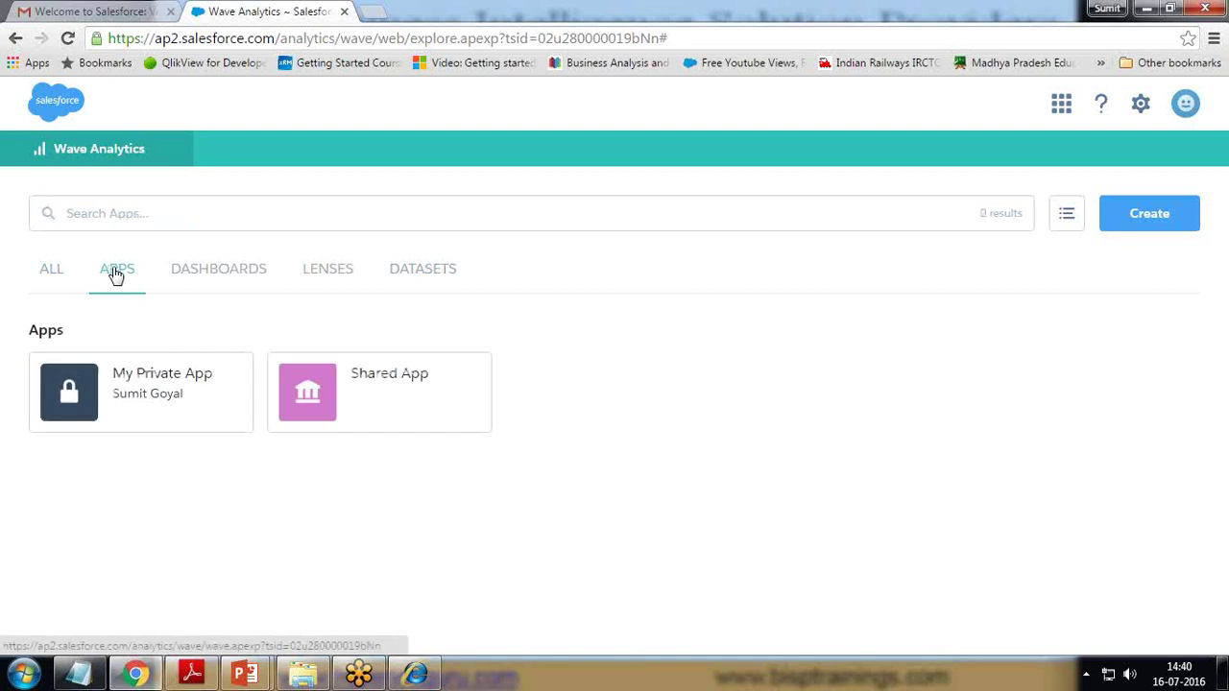
left_click(157, 389)
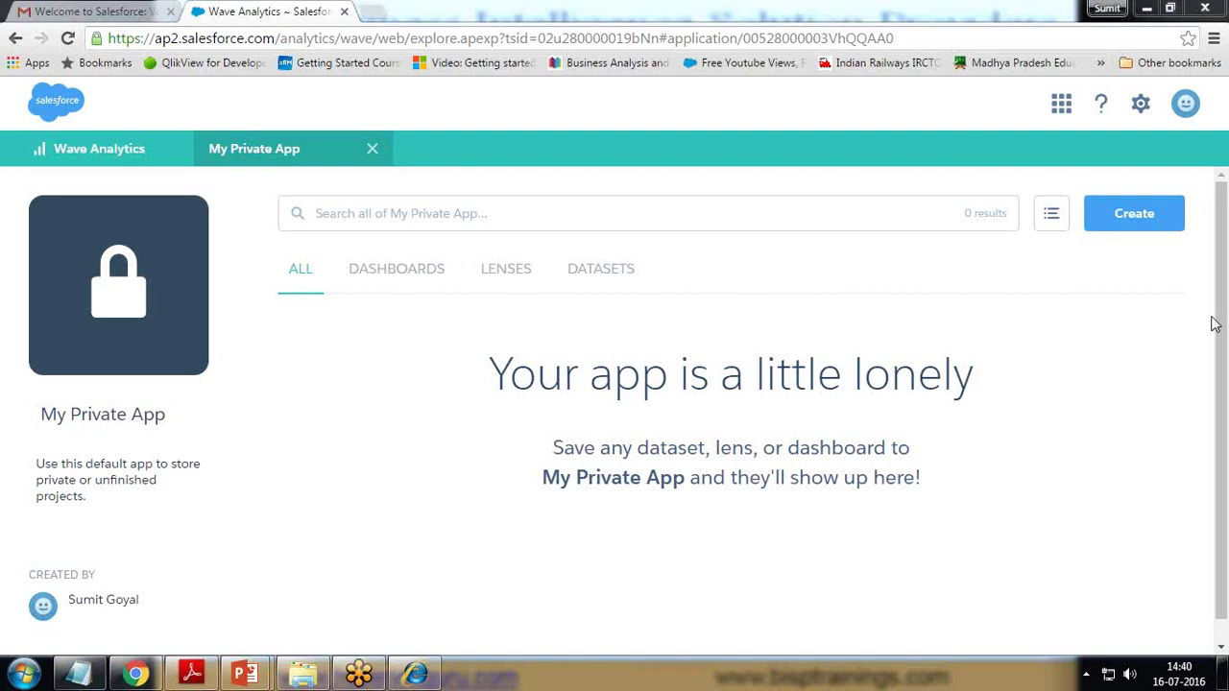
left_click(592, 274)
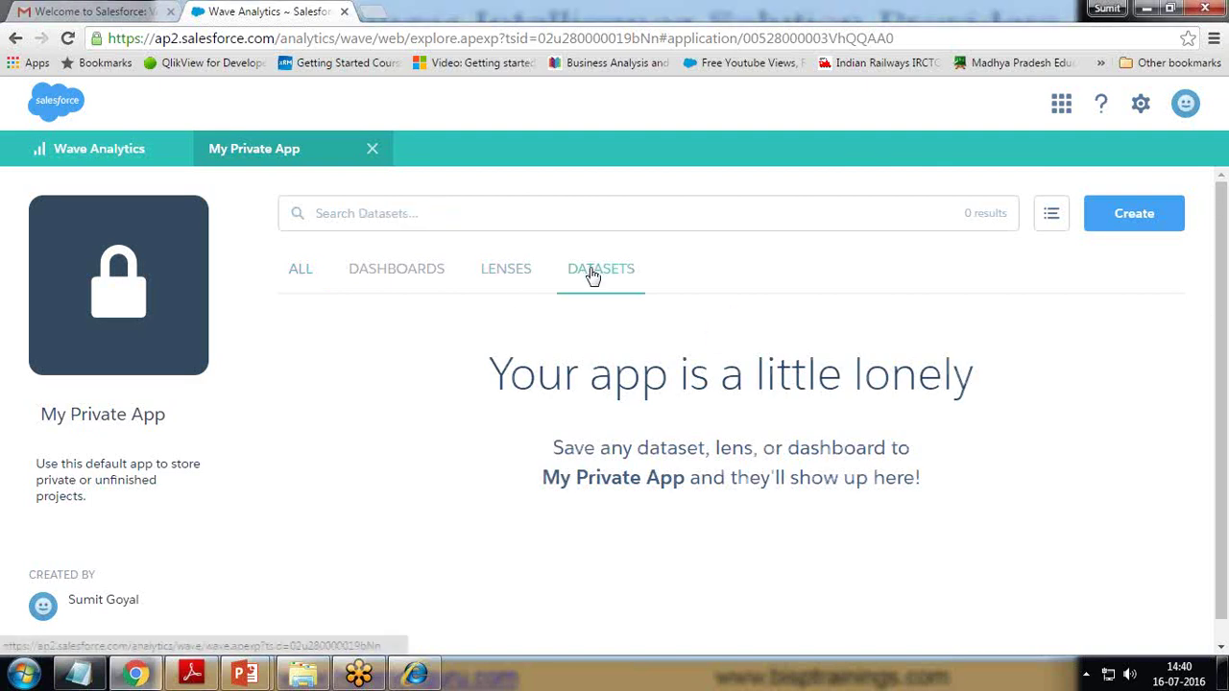
left_click(1121, 215)
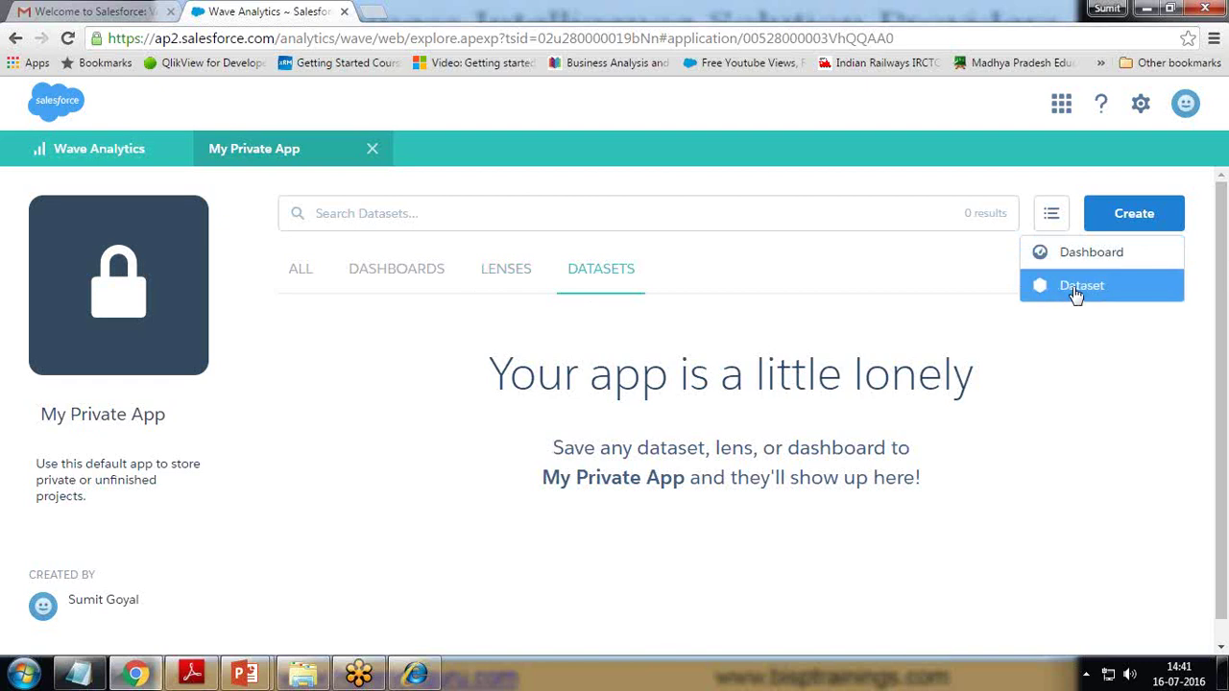
- Start a CSV dataset, noting the 500 MB limit and JSON metadata, and browse for the file
left_click(1076, 294)
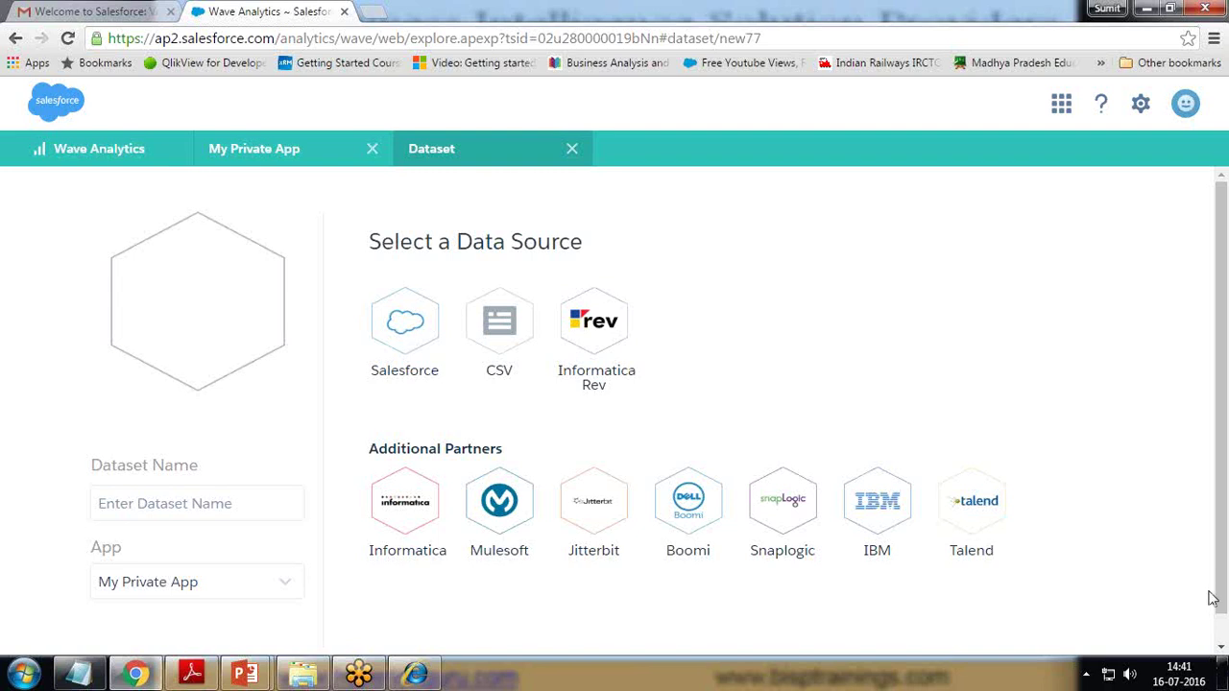
left_click(498, 326)
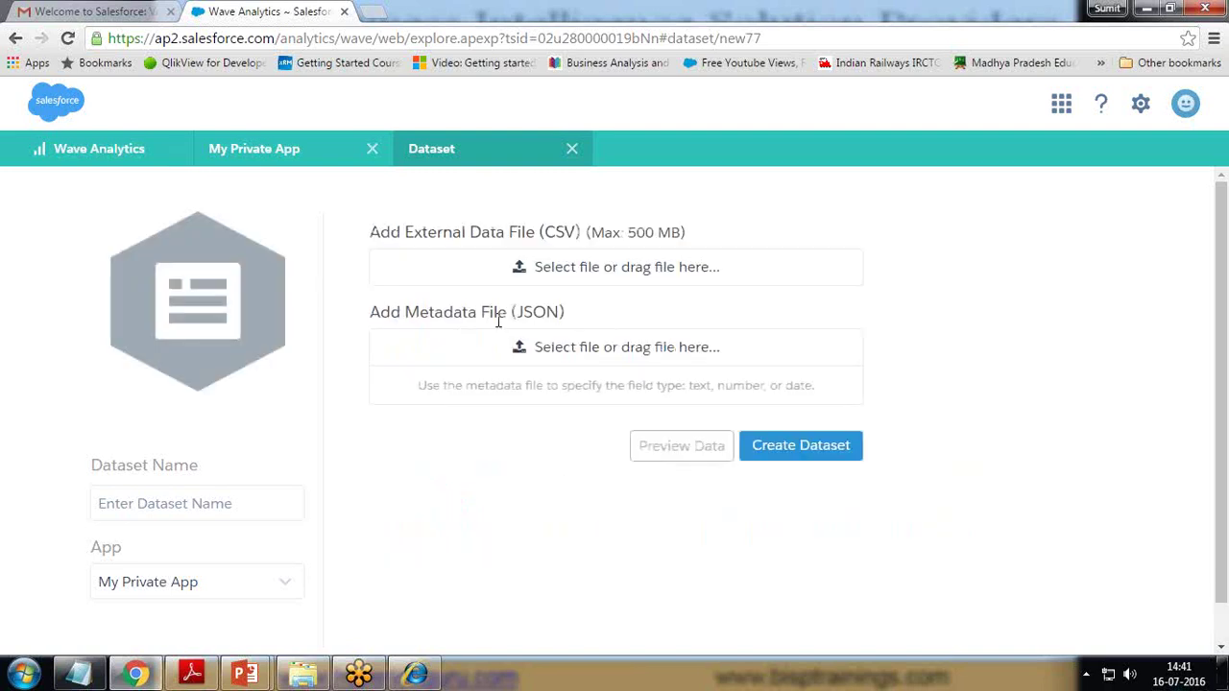
left_click_drag(380, 233, 683, 233)
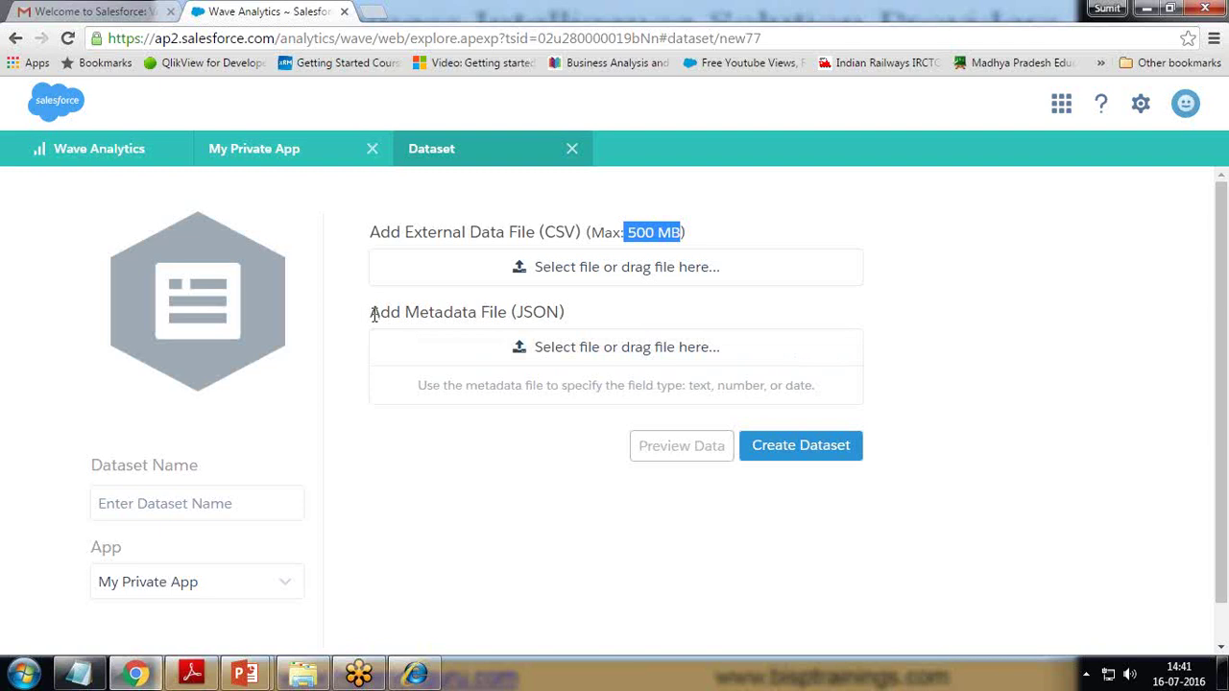
left_click_drag(516, 312, 560, 312)
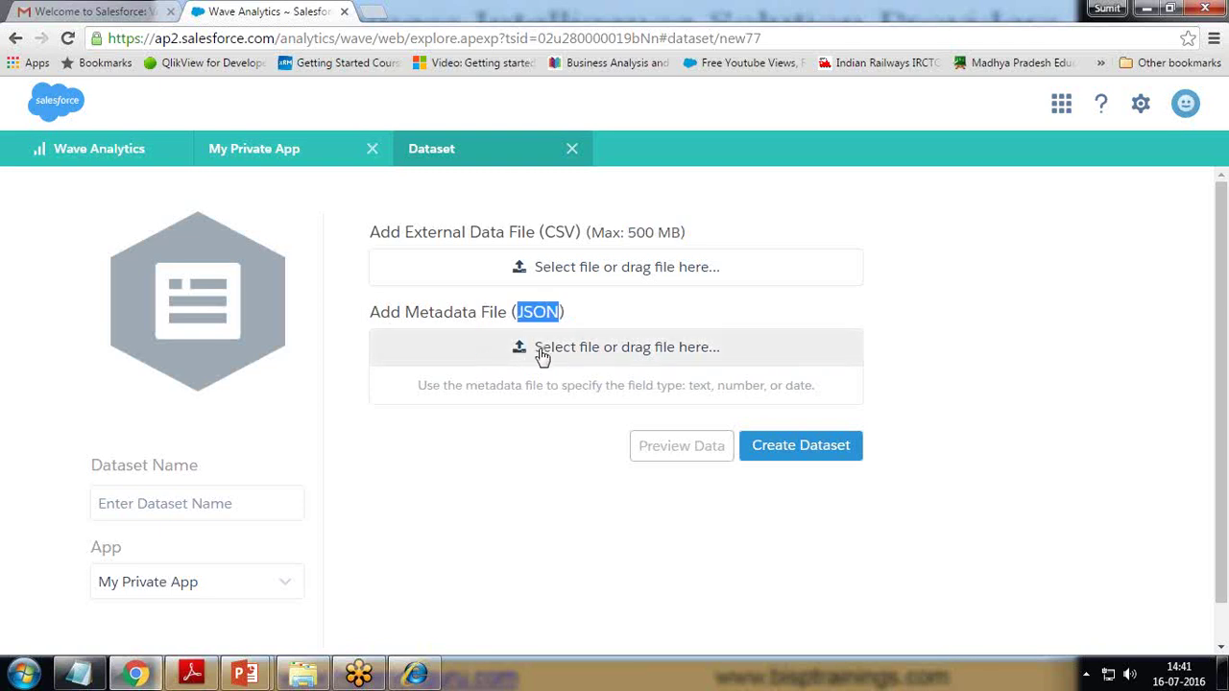
left_click(548, 273)
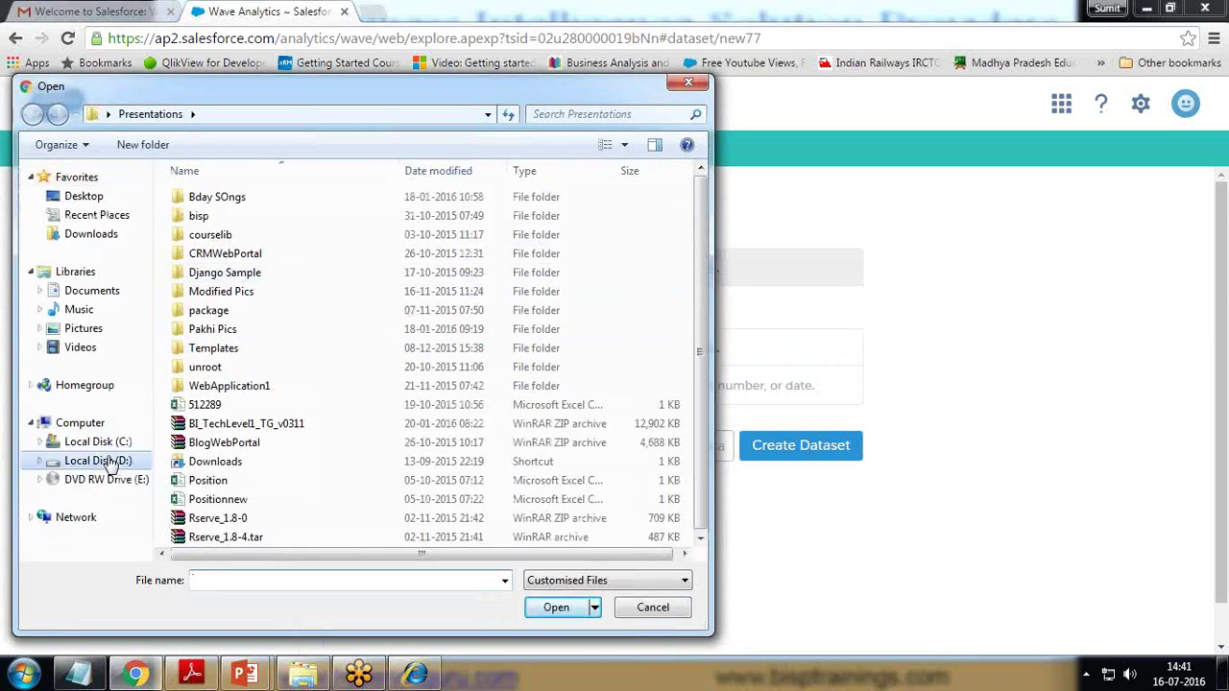
- Attach FinancialData.csv from D:\DataSet as the external data file
left_click(101, 460)
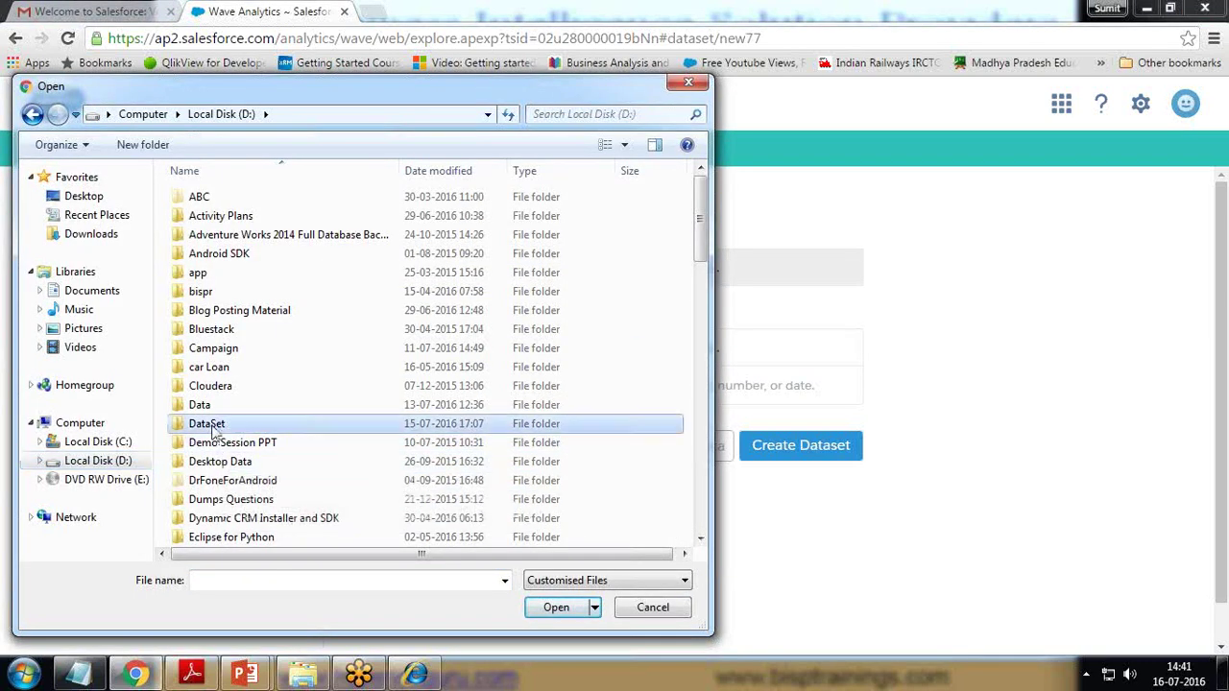
double_click(204, 426)
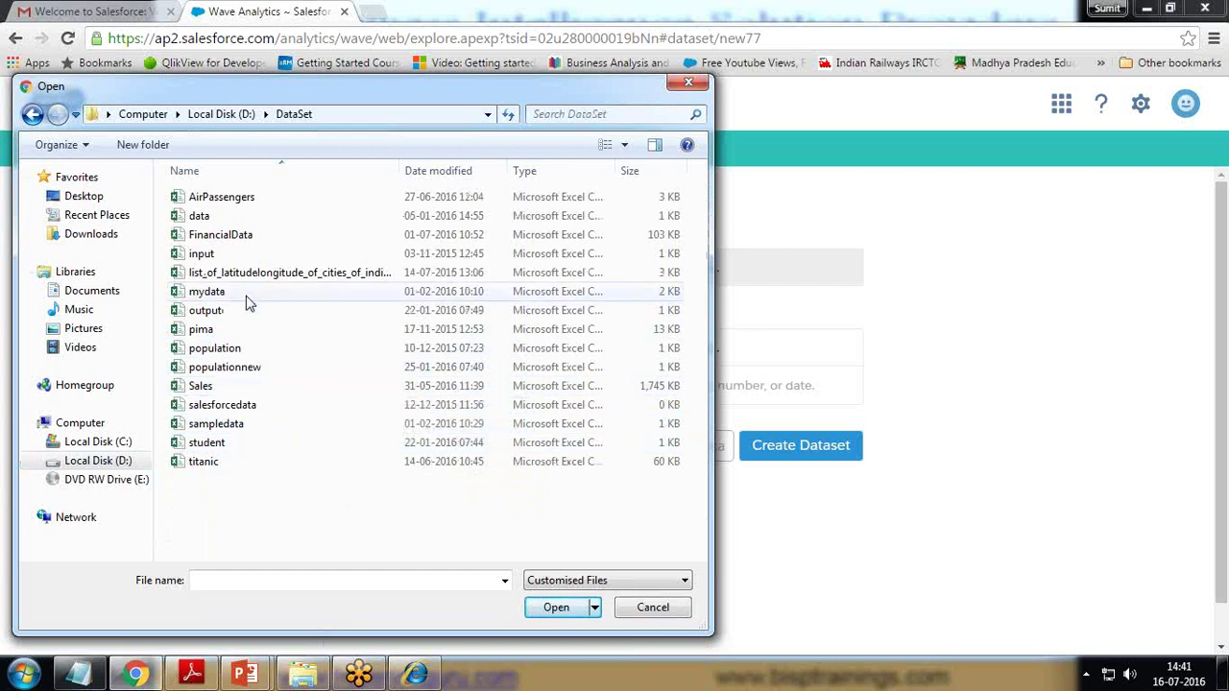
left_click(226, 238)
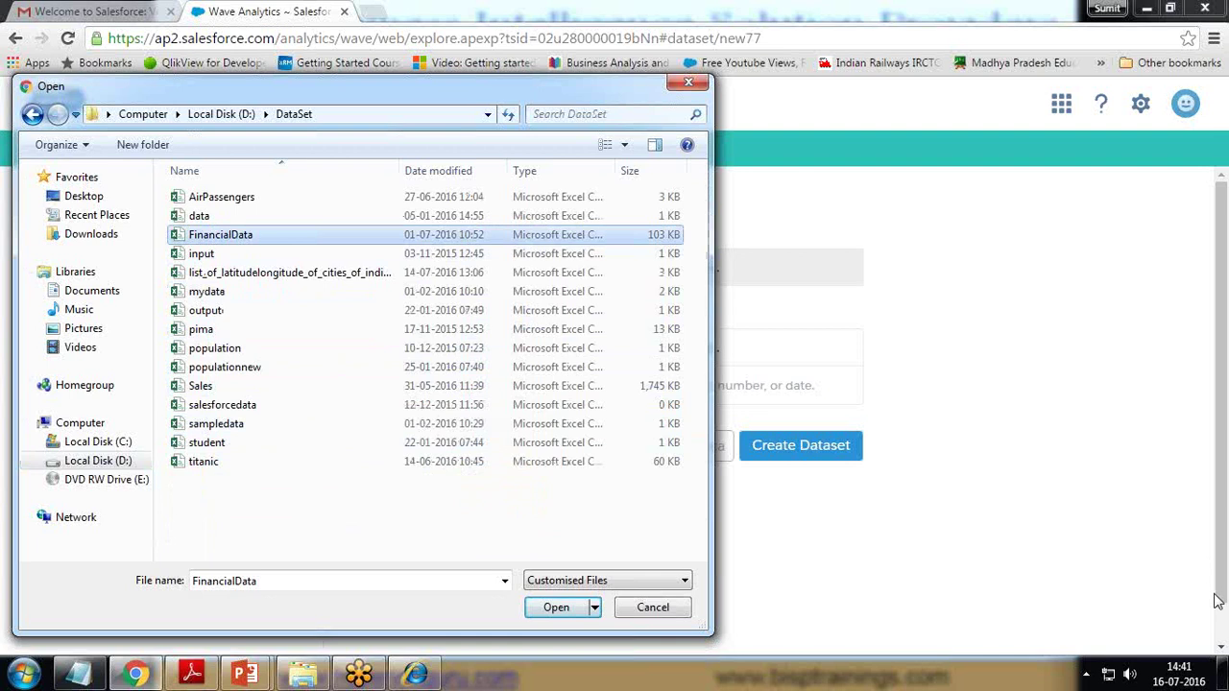
left_click(1217, 601)
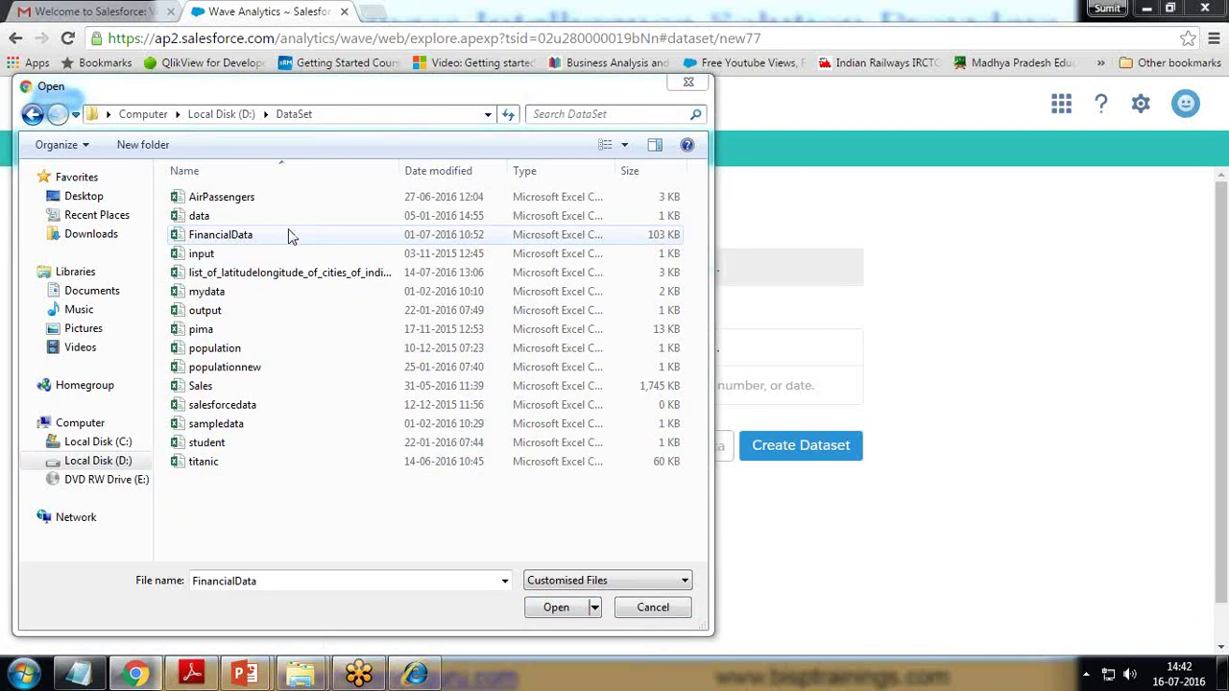
left_click_drag(610, 170, 672, 183)
left_click_drag(521, 554, 566, 554)
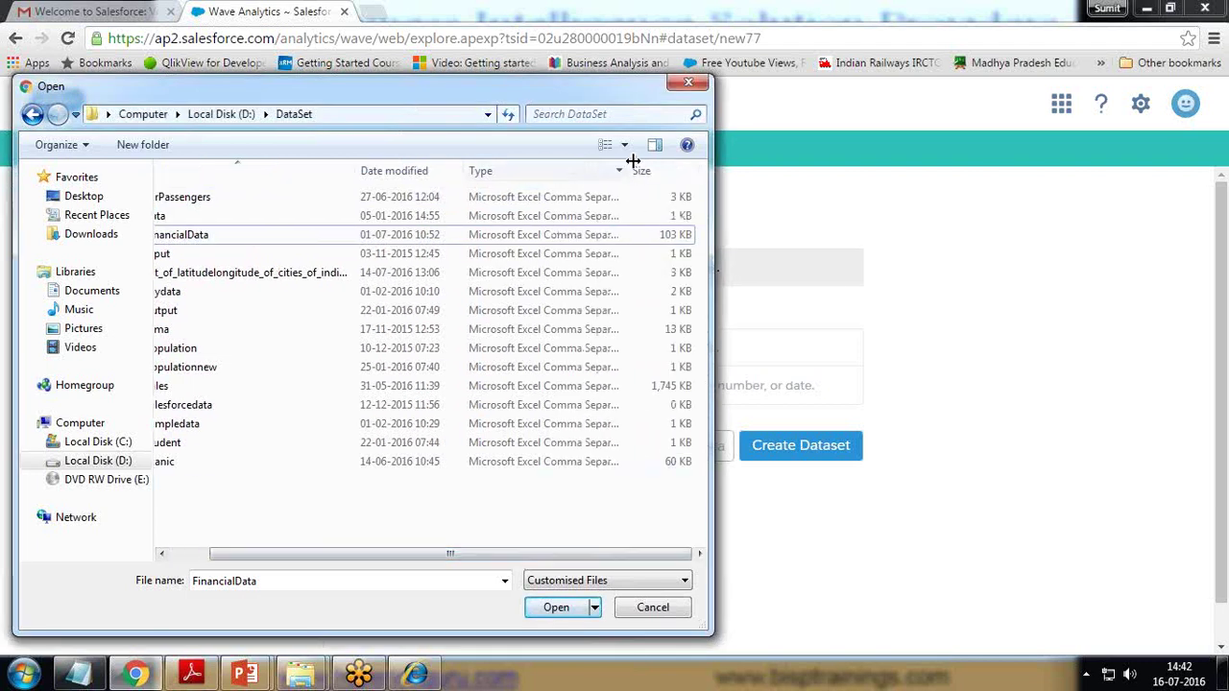
left_click_drag(634, 175, 639, 170)
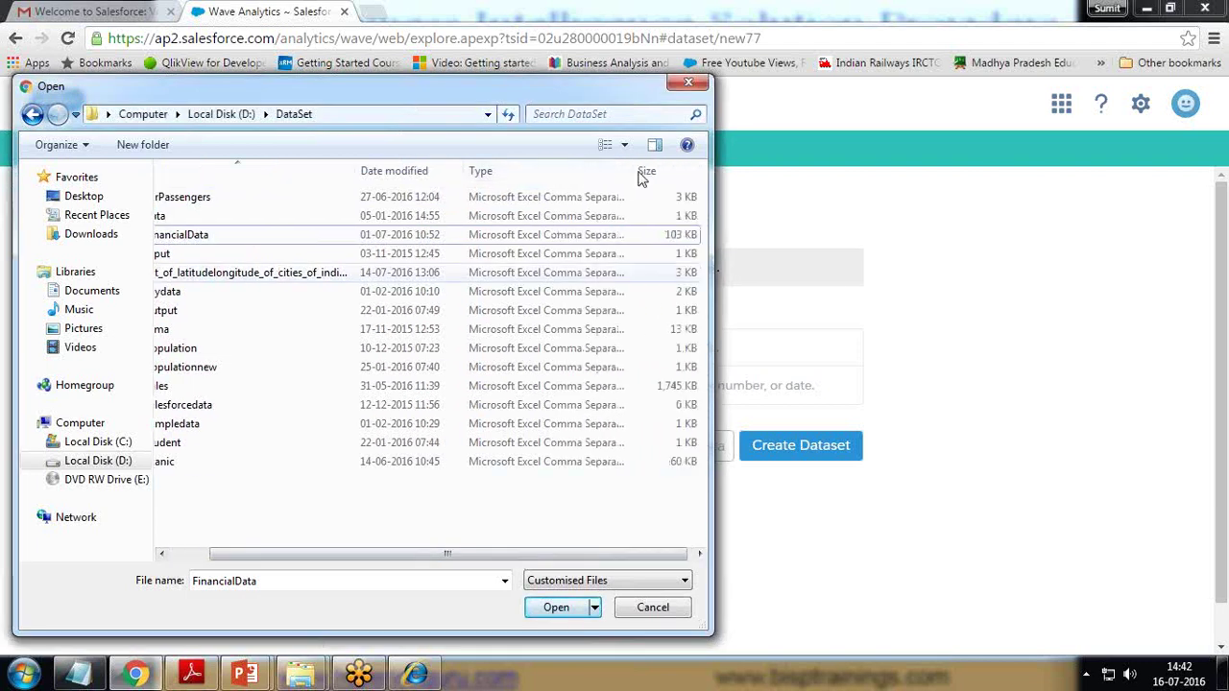
left_click_drag(352, 170, 301, 170)
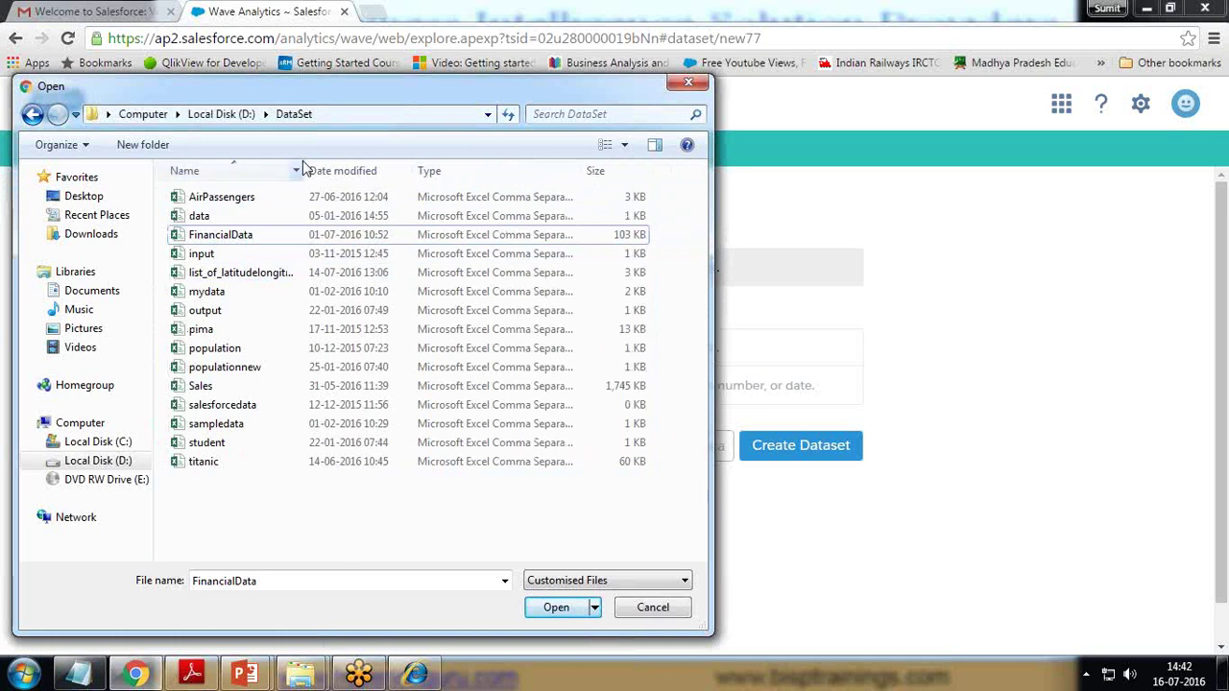
left_click(213, 236)
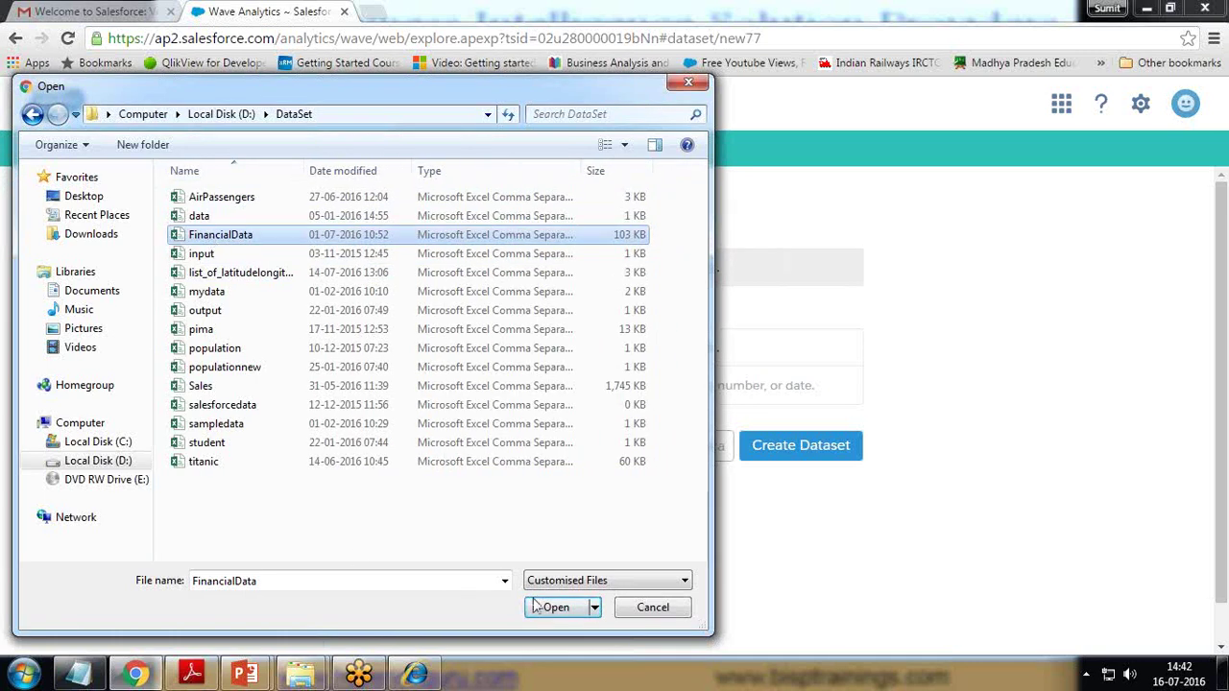
left_click(561, 611)
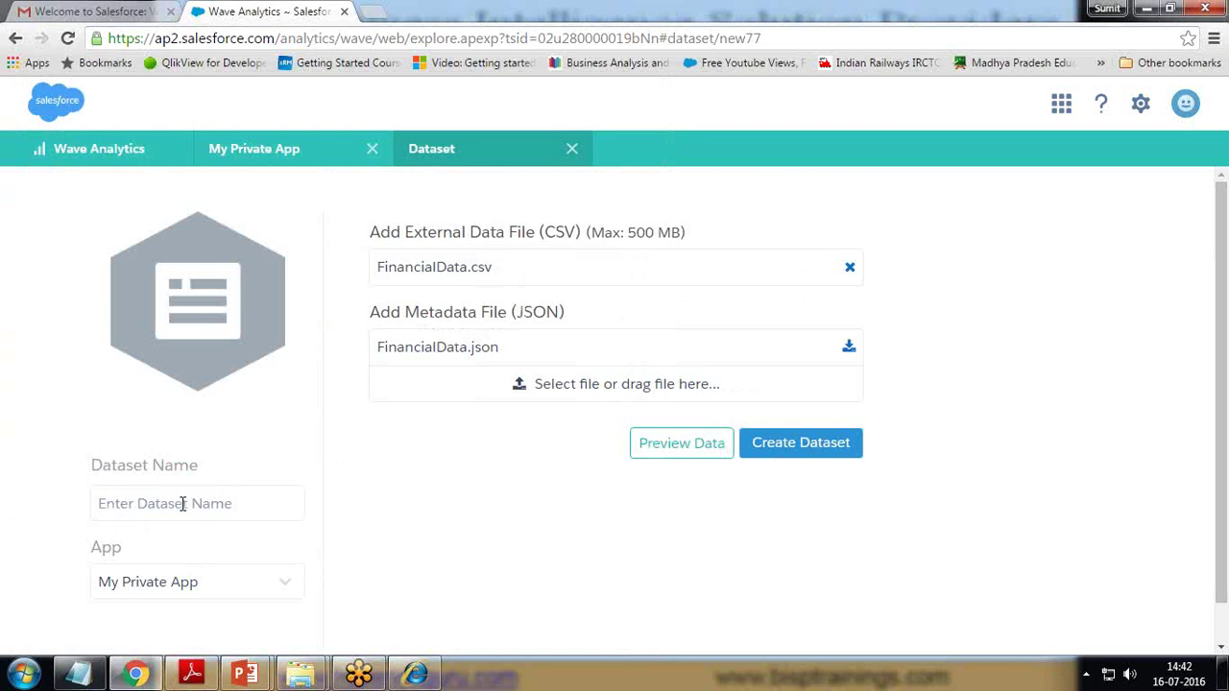
- Name the dataset FinancialDataSet, keep My Private App, create it and acknowledge the notice
type("Financial")
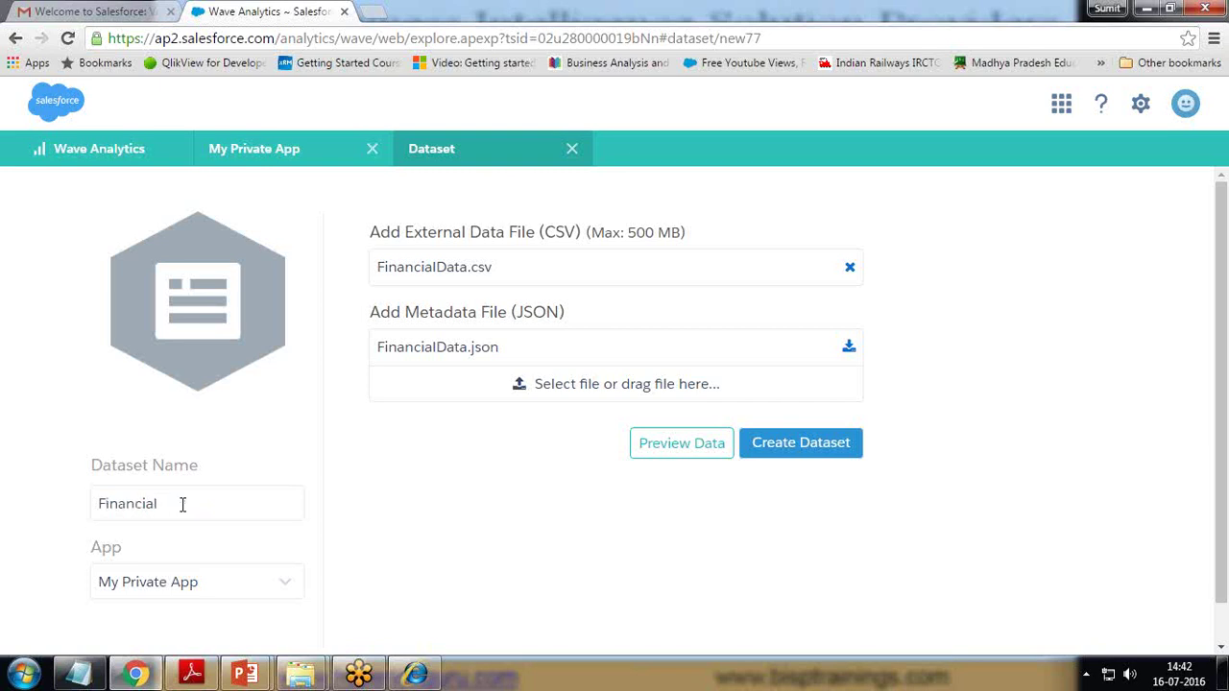
type("DataSet")
left_click(201, 590)
scroll(203, 585, "down", 2)
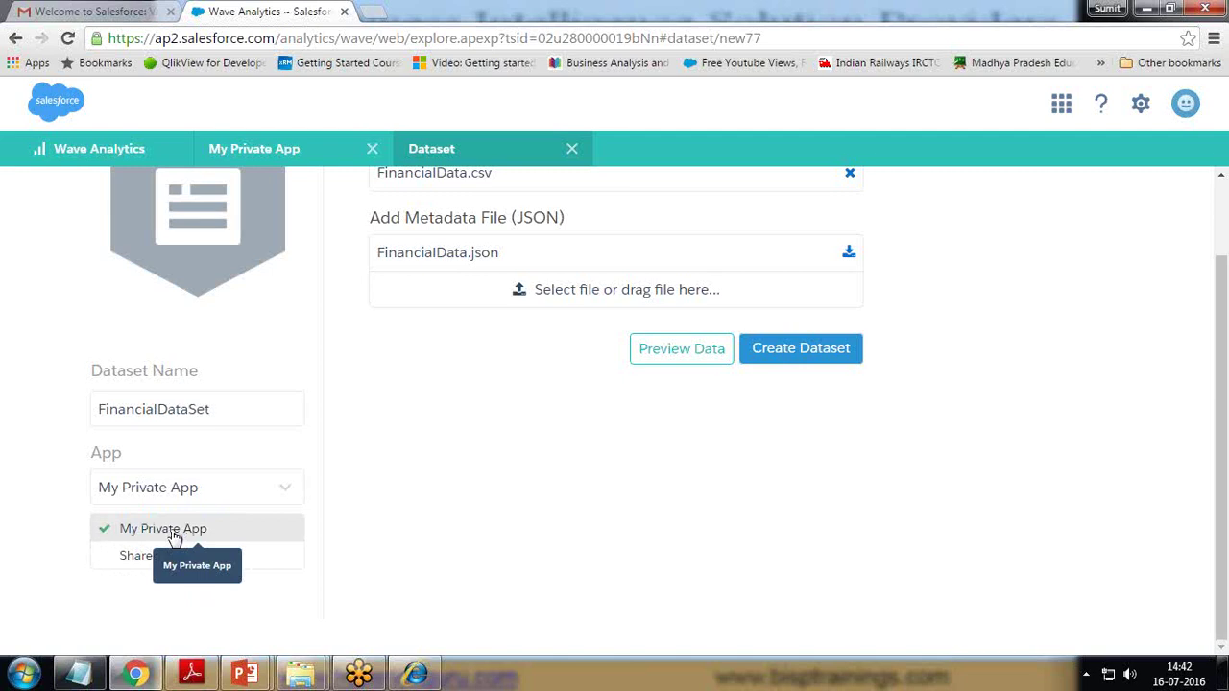
left_click(192, 529)
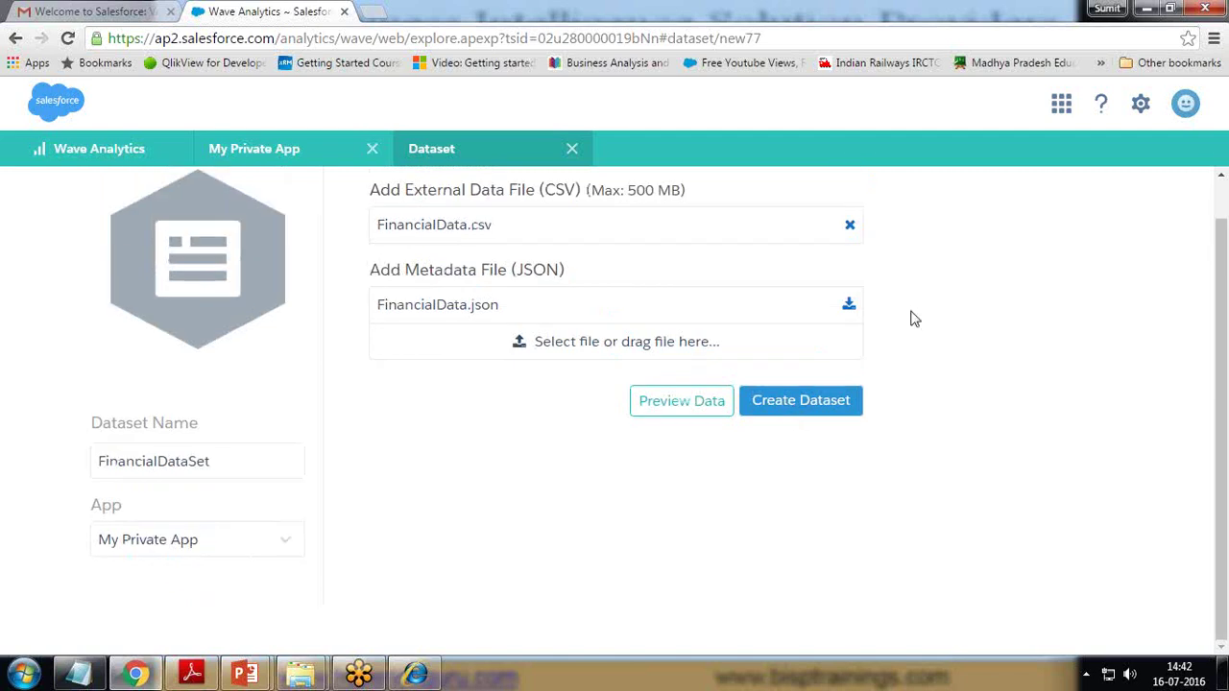
left_click(799, 407)
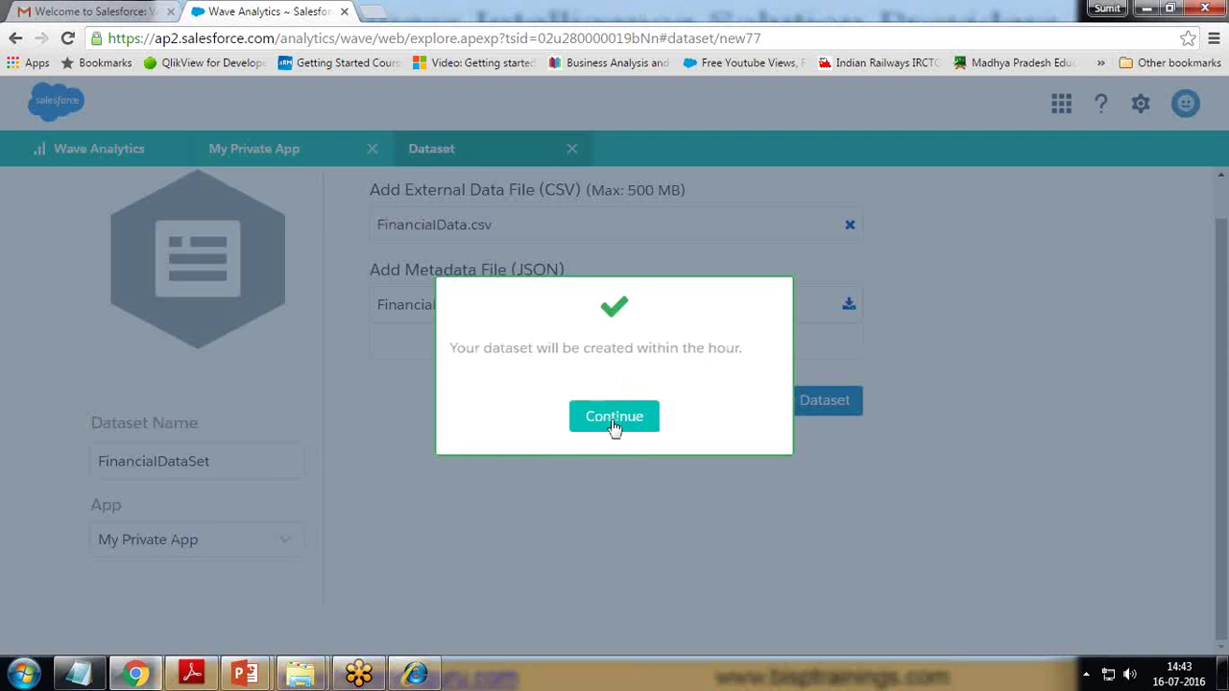
left_click(615, 417)
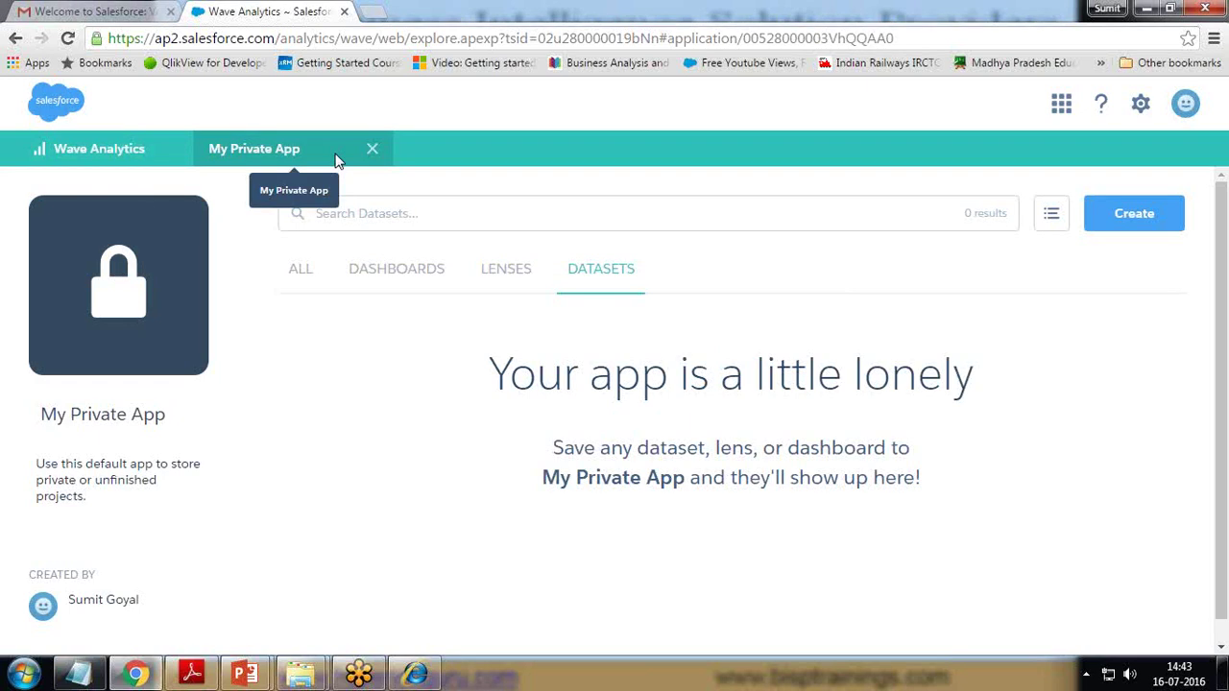
- Confirm in Data Monitor that the FinancialDataSet upload shows Successful, then return home
left_click(1141, 108)
left_click(1119, 154)
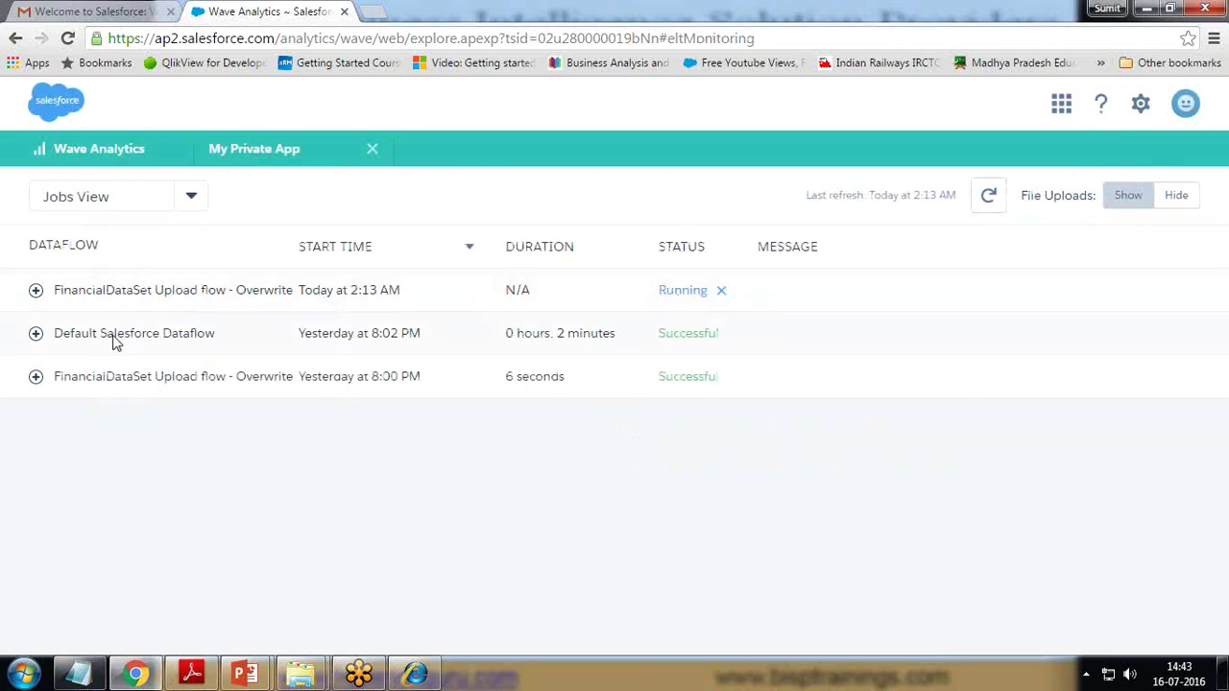
left_click_drag(55, 333, 128, 381)
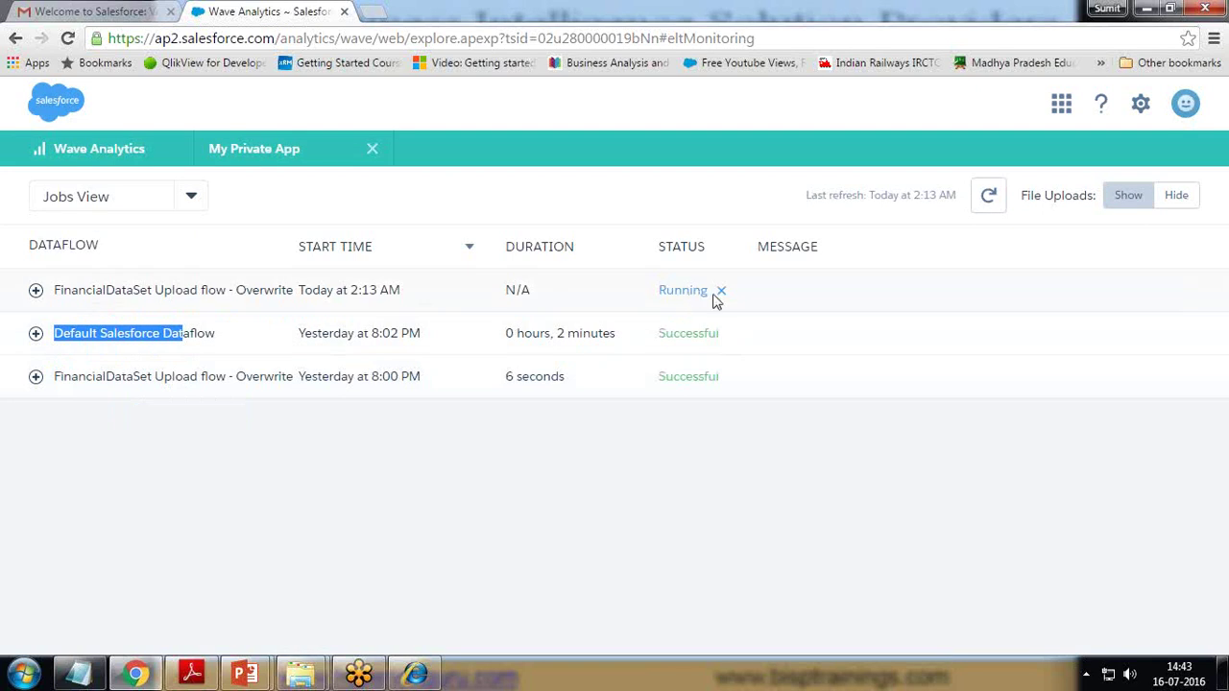
left_click(990, 198)
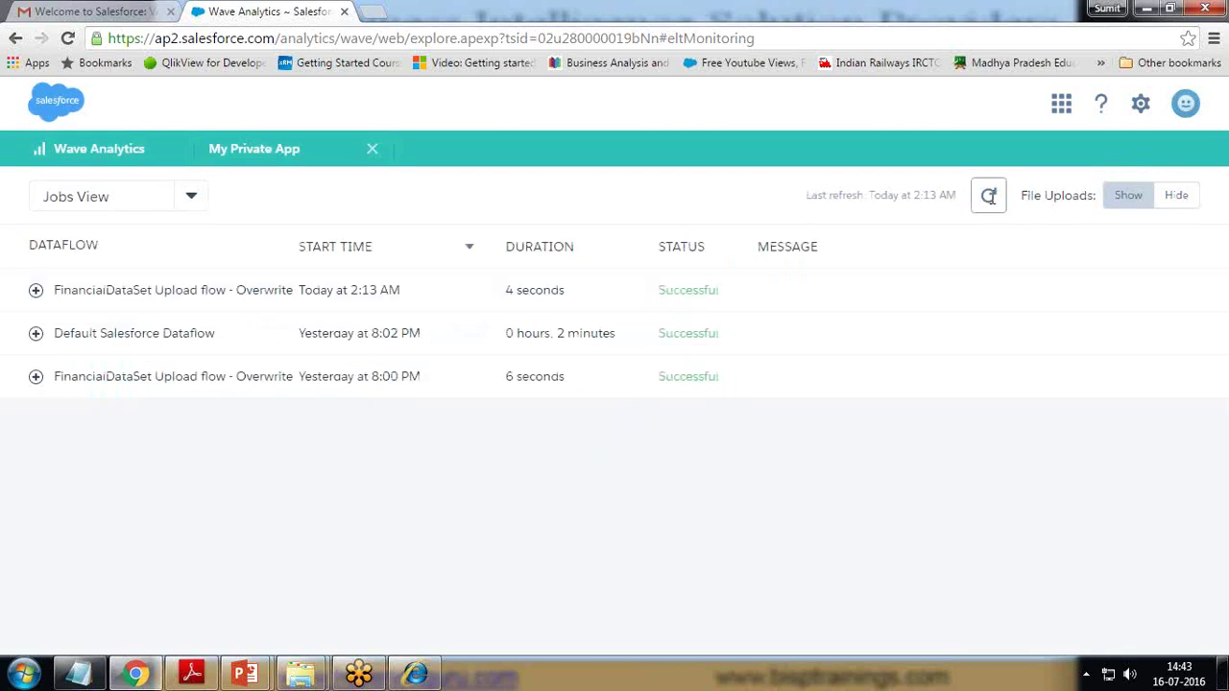
left_click_drag(659, 290, 736, 294)
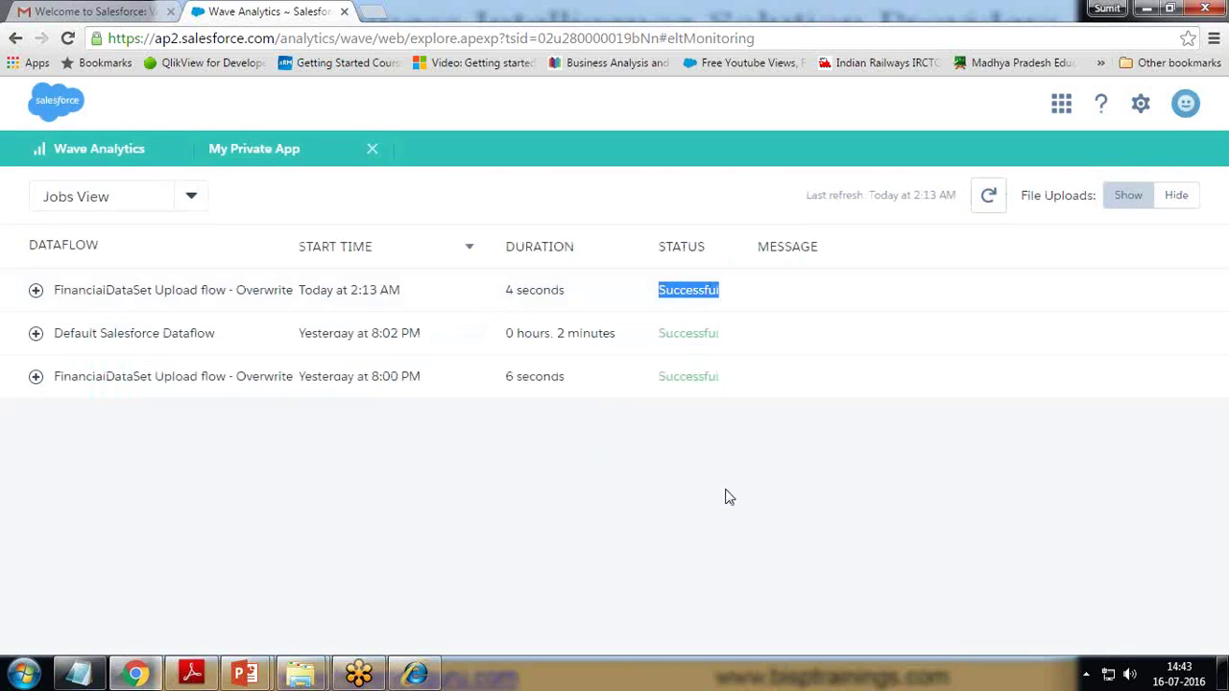
left_click(372, 151)
left_click(54, 158)
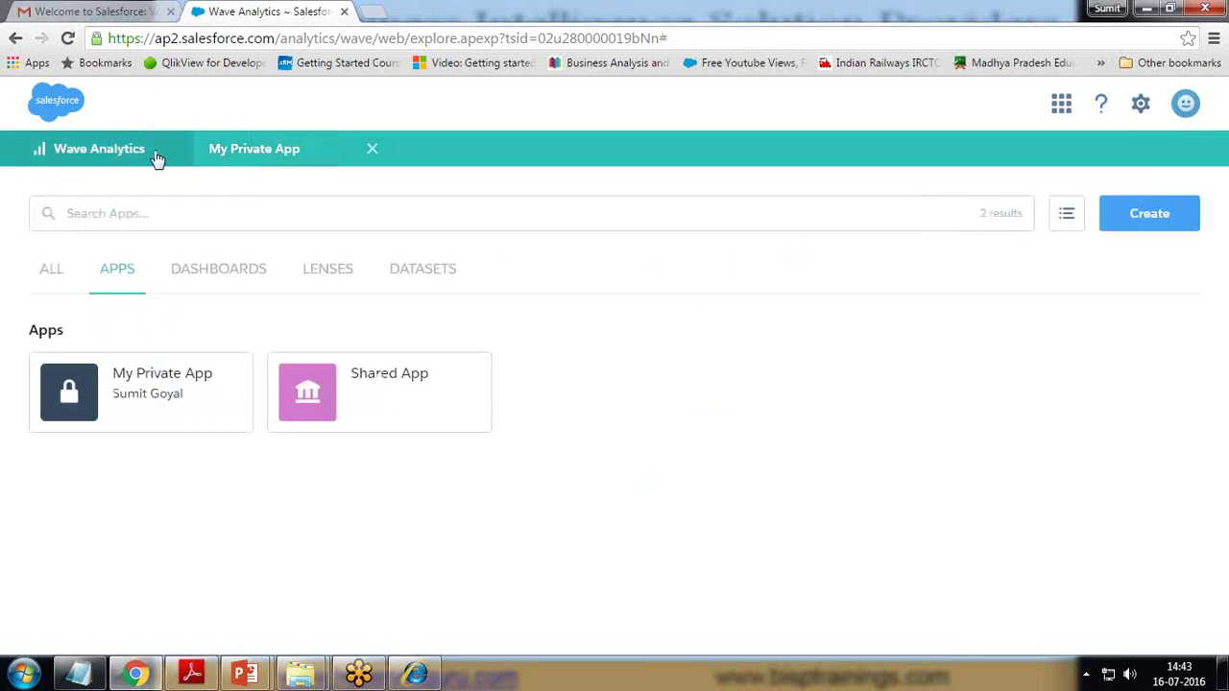
- Browse the Datasets, Lenses, Dashboards, Apps and All tabs, then explore FinancialDataSet in a lens
left_click(427, 269)
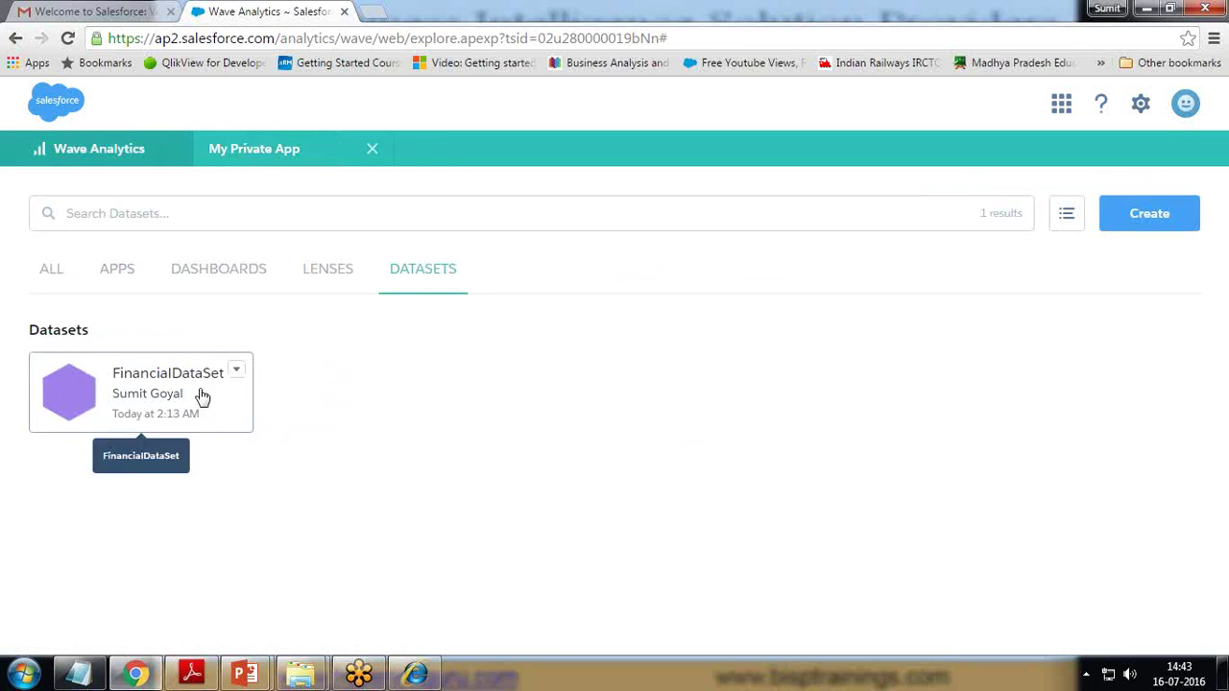
left_click(323, 273)
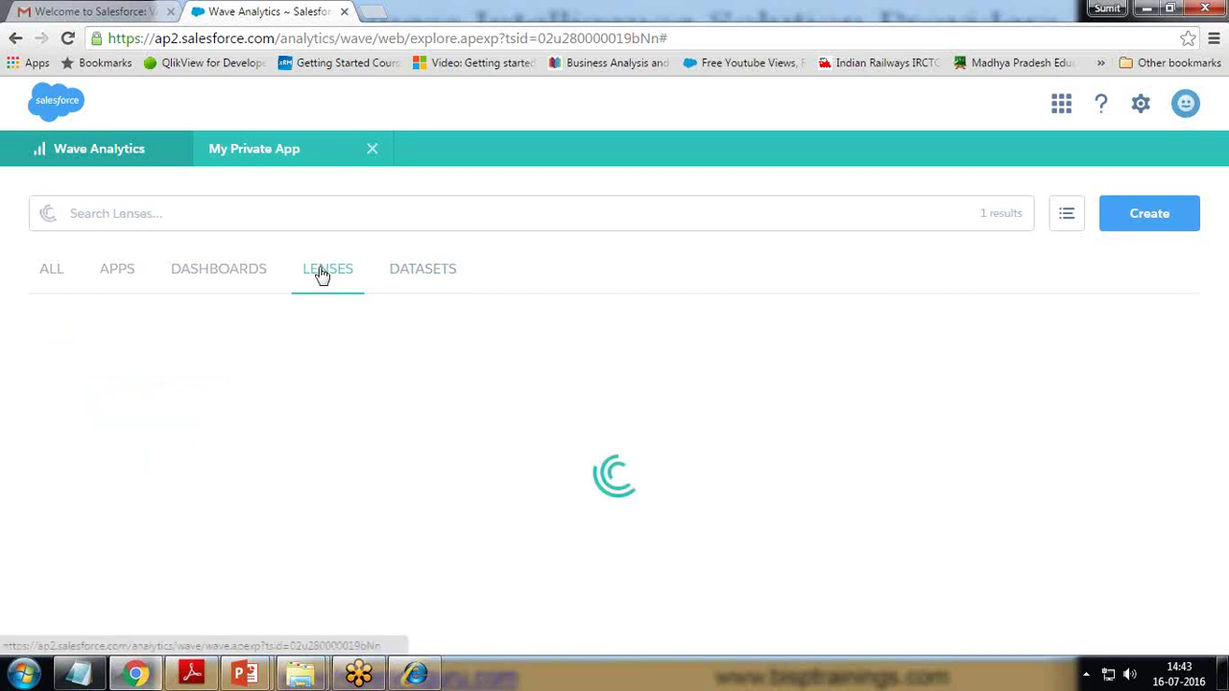
left_click(219, 277)
left_click(112, 278)
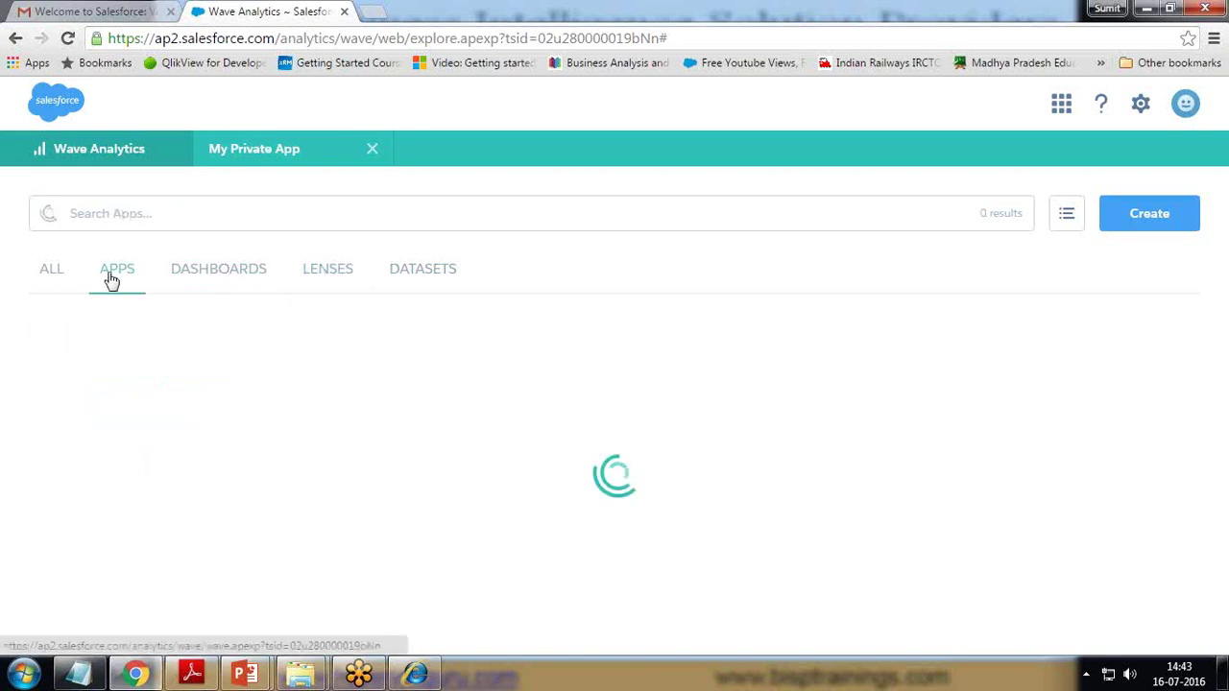
left_click(50, 278)
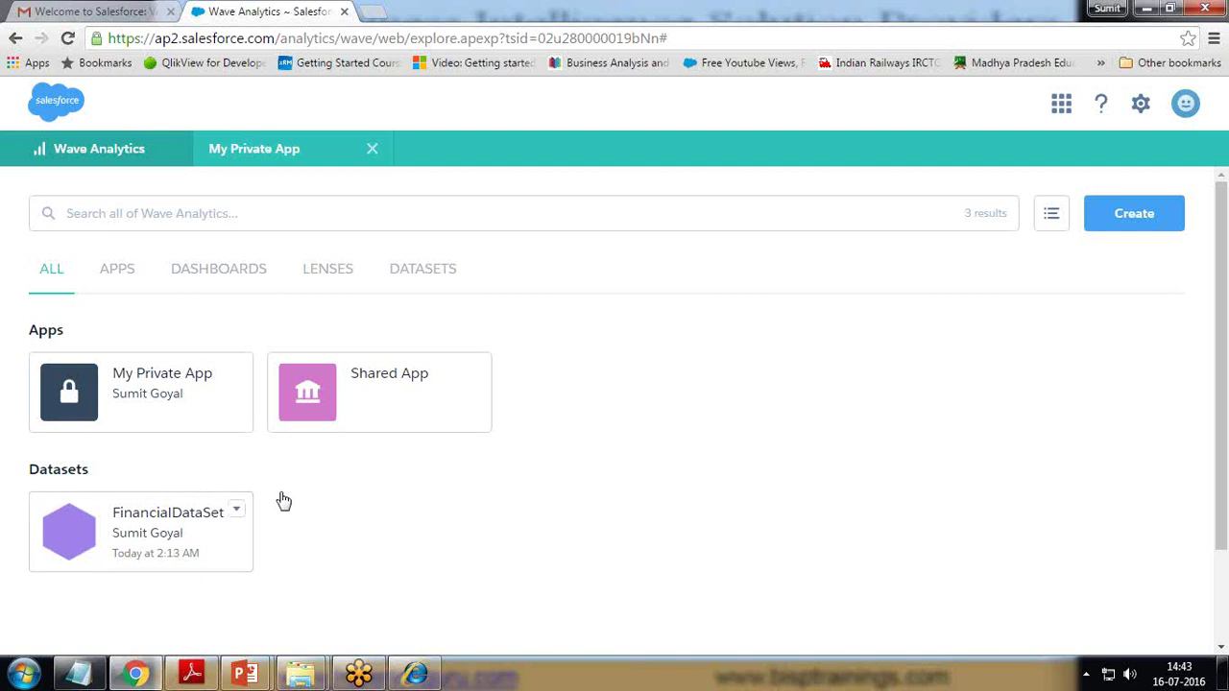
left_click(170, 533)
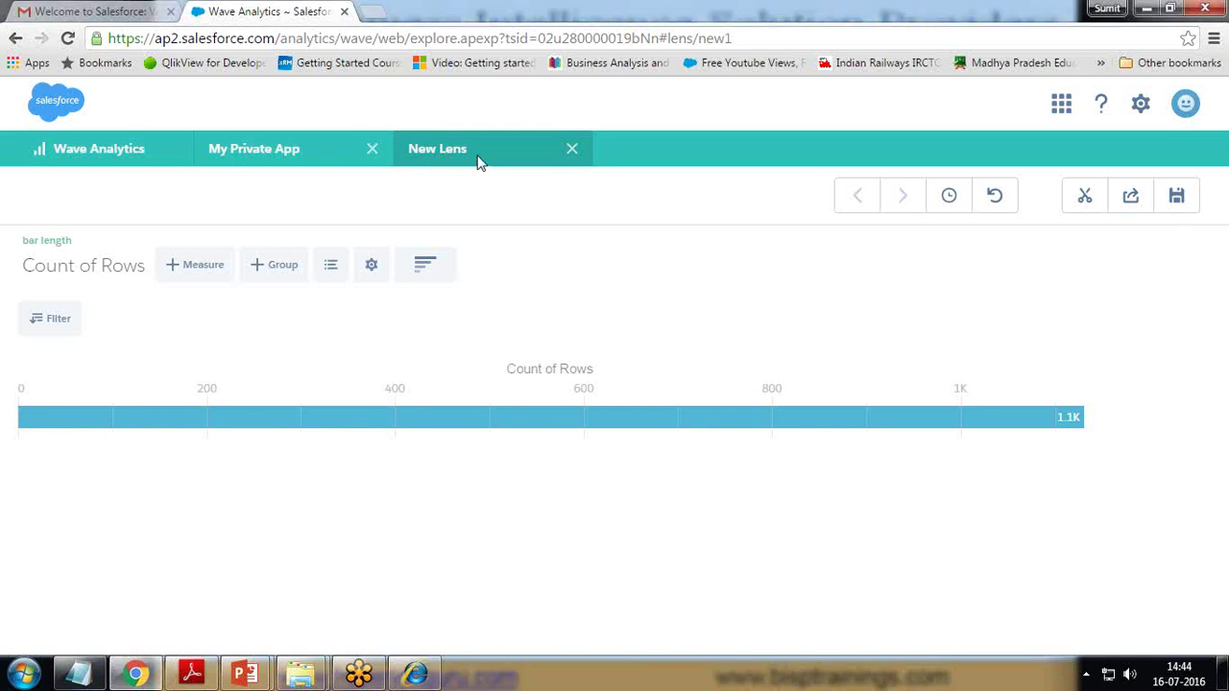
- Close the New Lens, reopen My Private App, and view its Lenses and Datasets
left_click(571, 148)
left_click(372, 148)
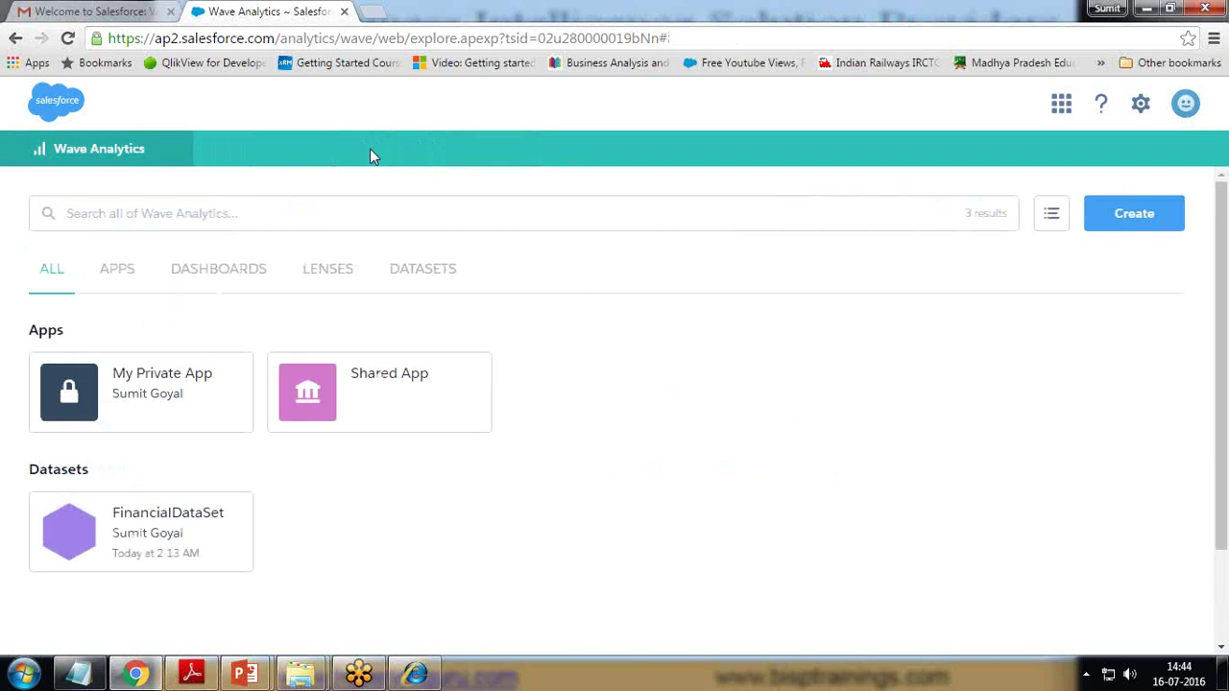
left_click(157, 383)
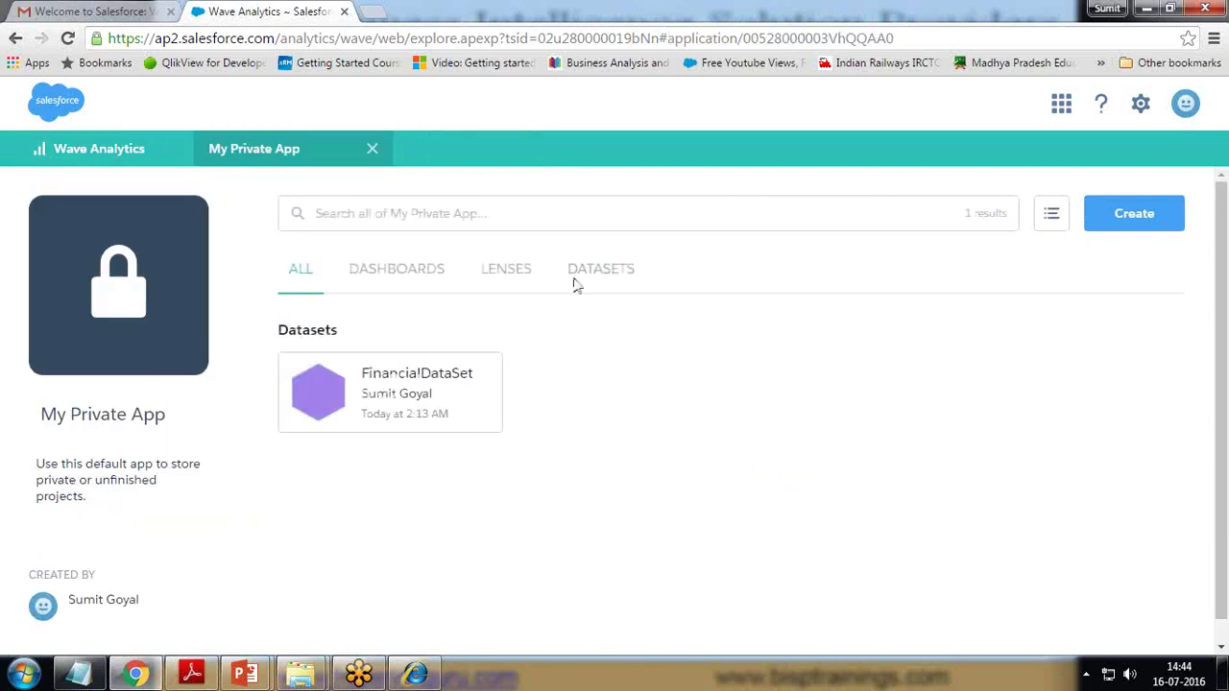
left_click(506, 270)
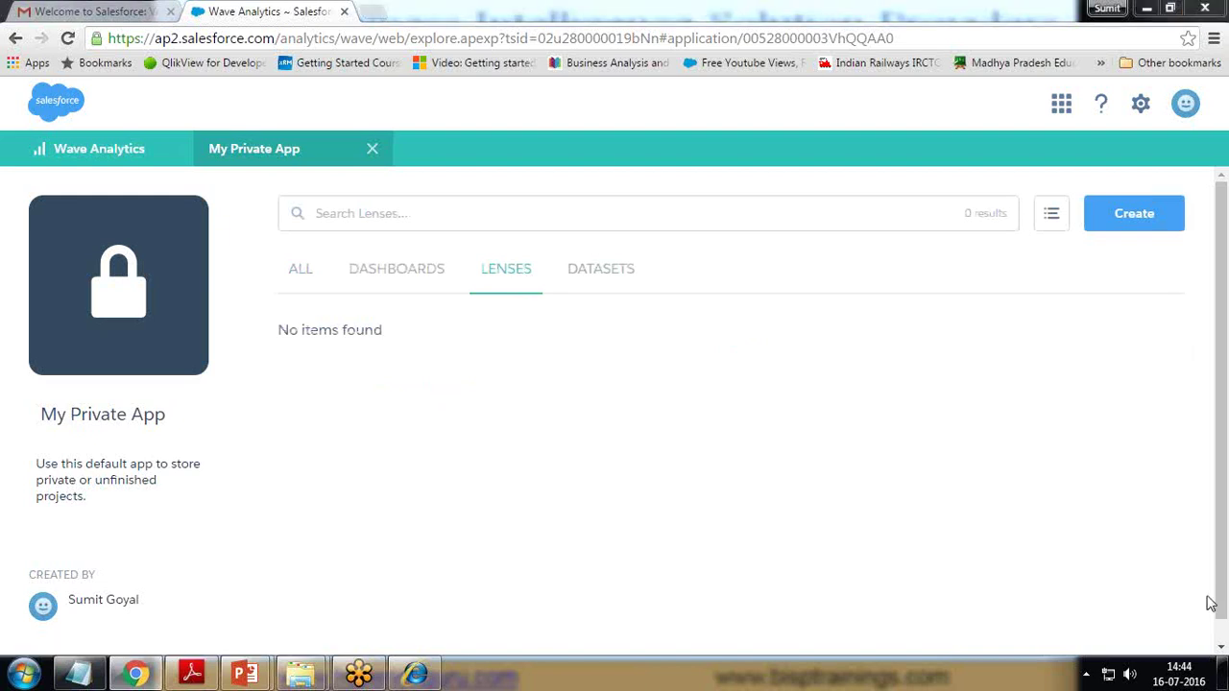
left_click(629, 269)
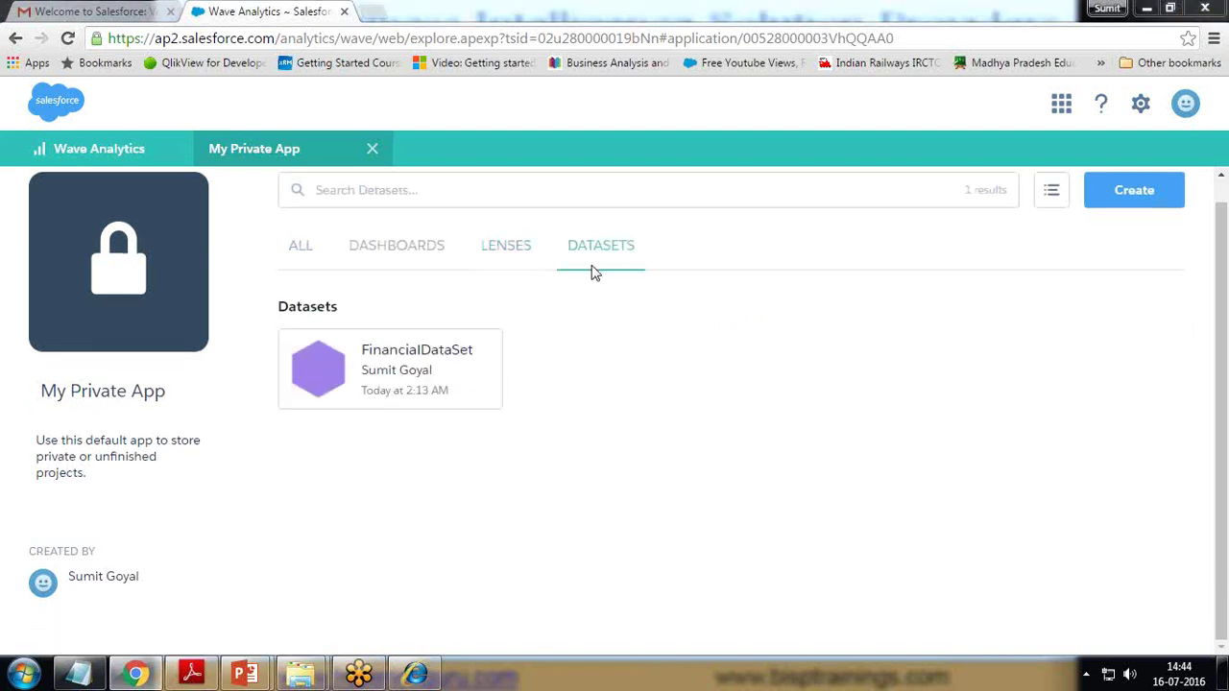
- Open a Count of Rows lens on FinancialDataSet and browse the chart types
left_click(396, 372)
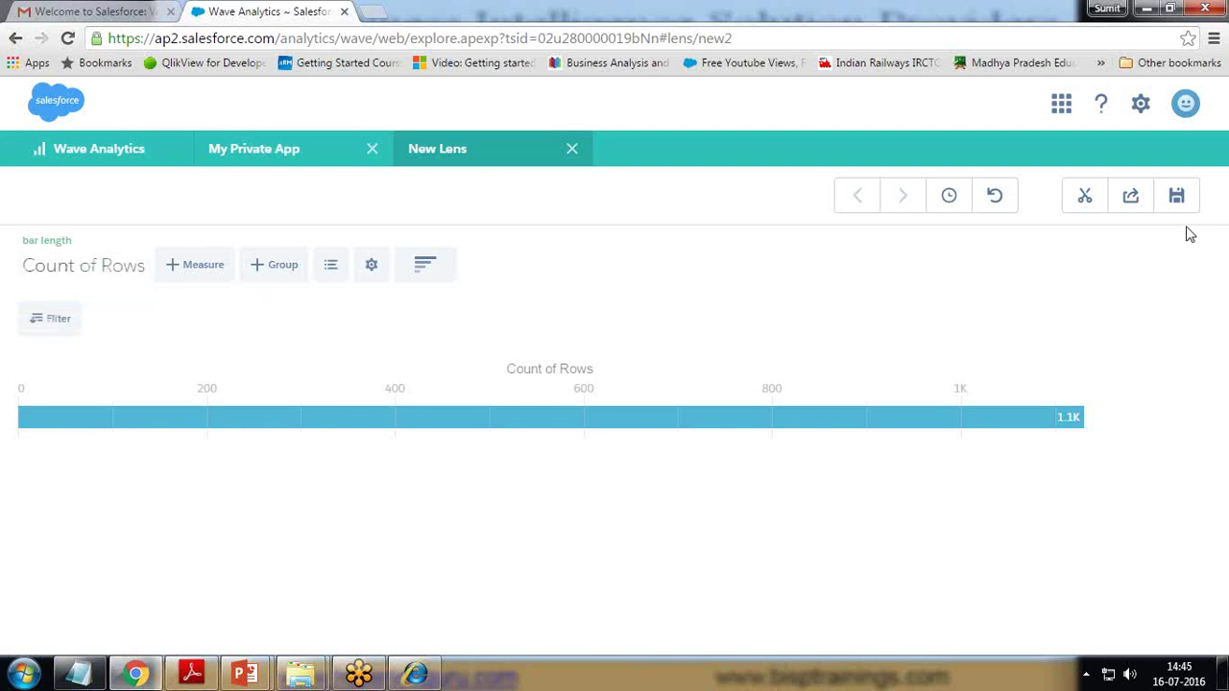
left_click(425, 273)
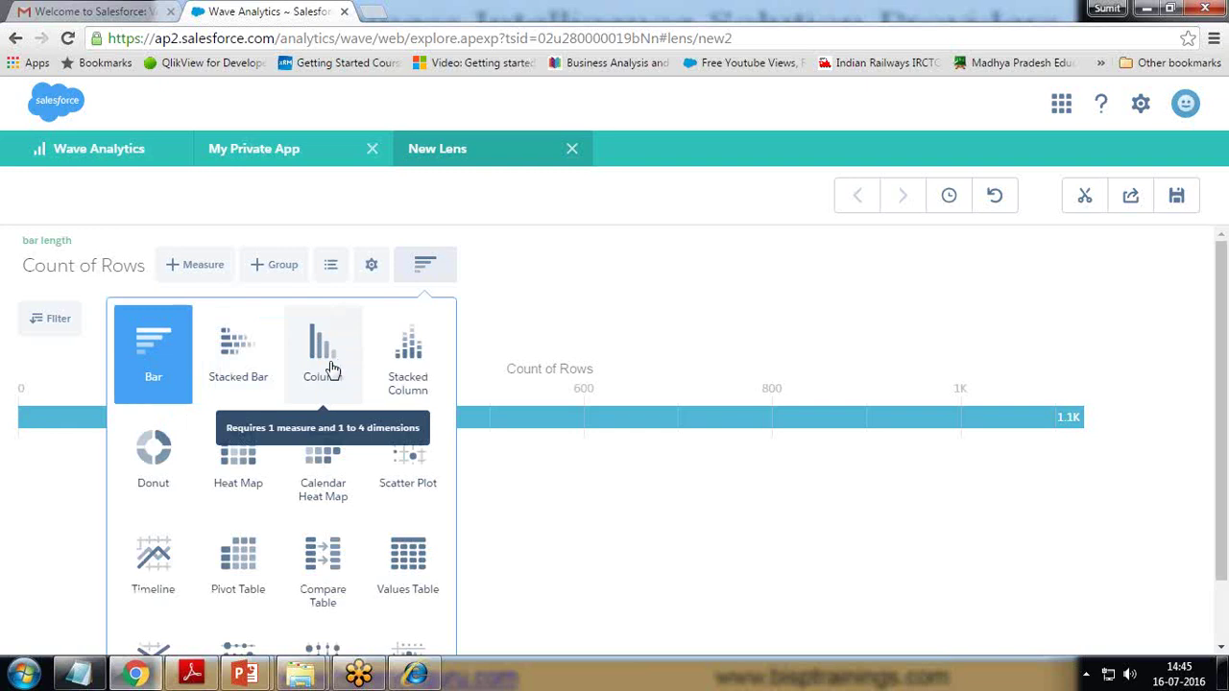
scroll(405, 576, "down", 1)
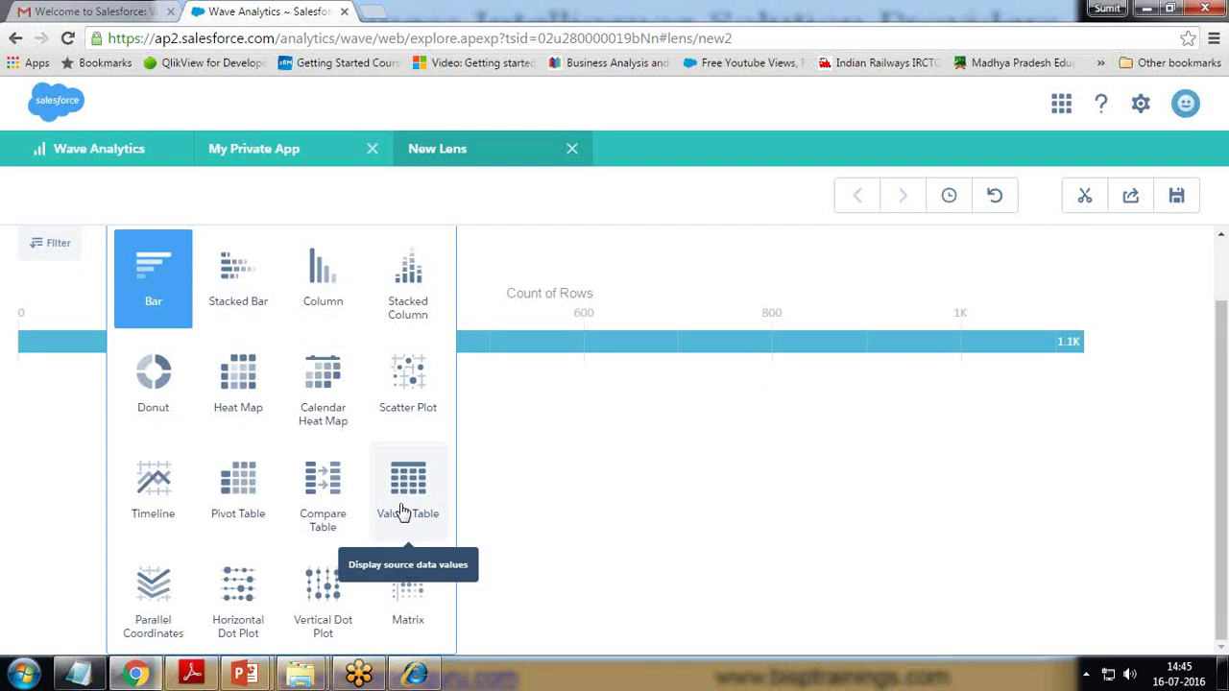
scroll(504, 249, "up", 1)
- Change the lens measure to Sum of Amount, abandoning an extra measure
left_click(518, 198)
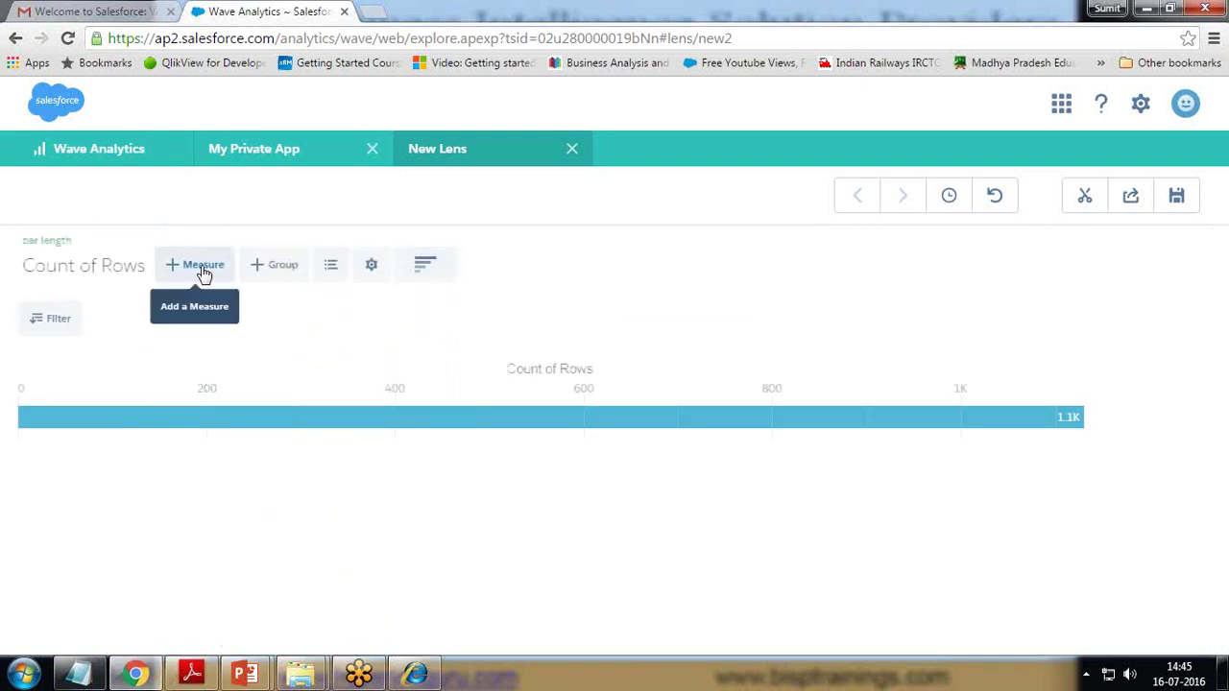
left_click(123, 267)
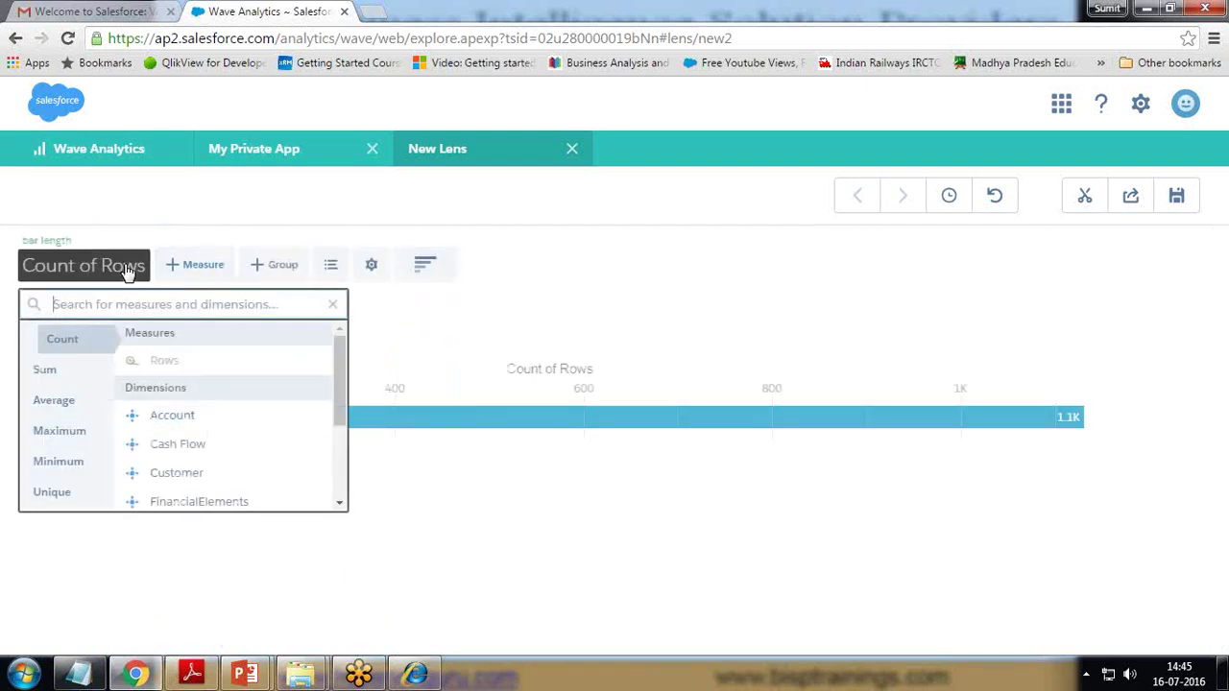
left_click(48, 370)
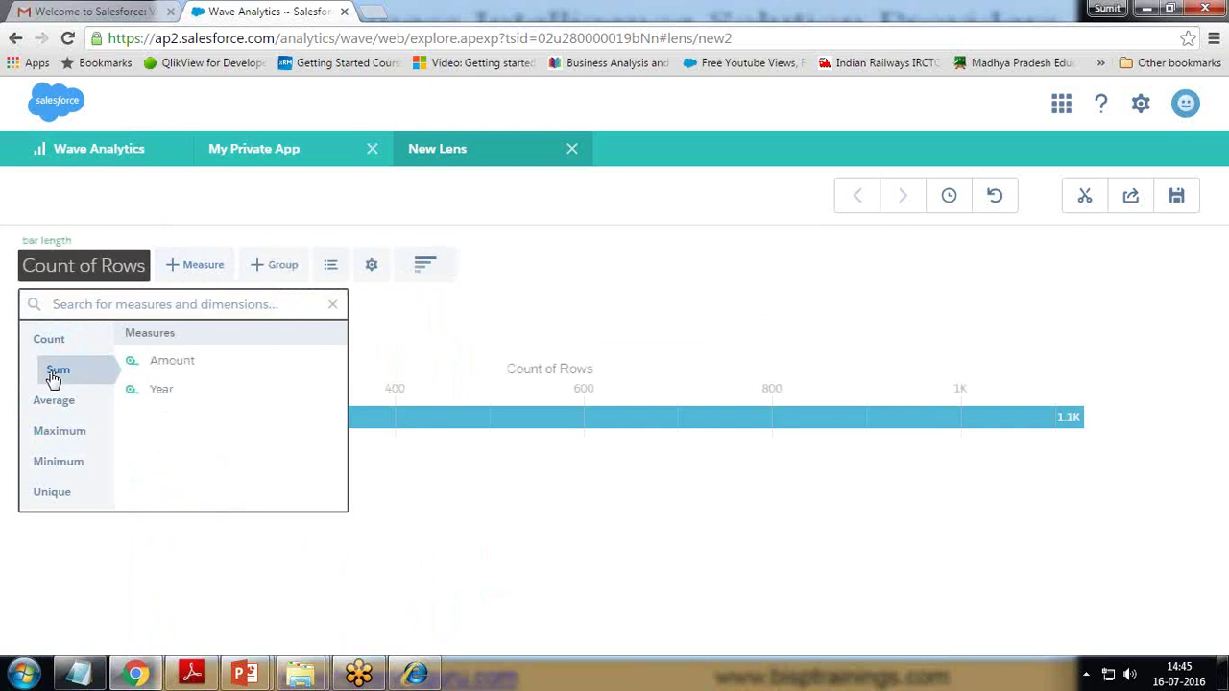
left_click(176, 364)
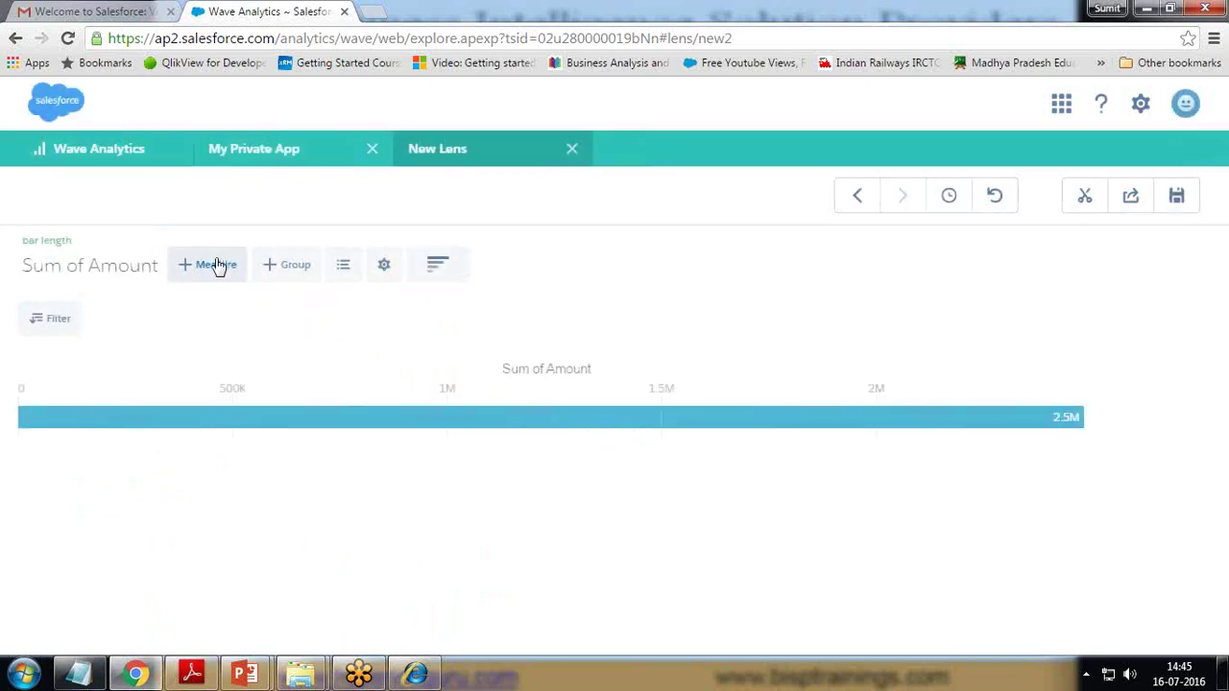
left_click(216, 265)
left_click(194, 395)
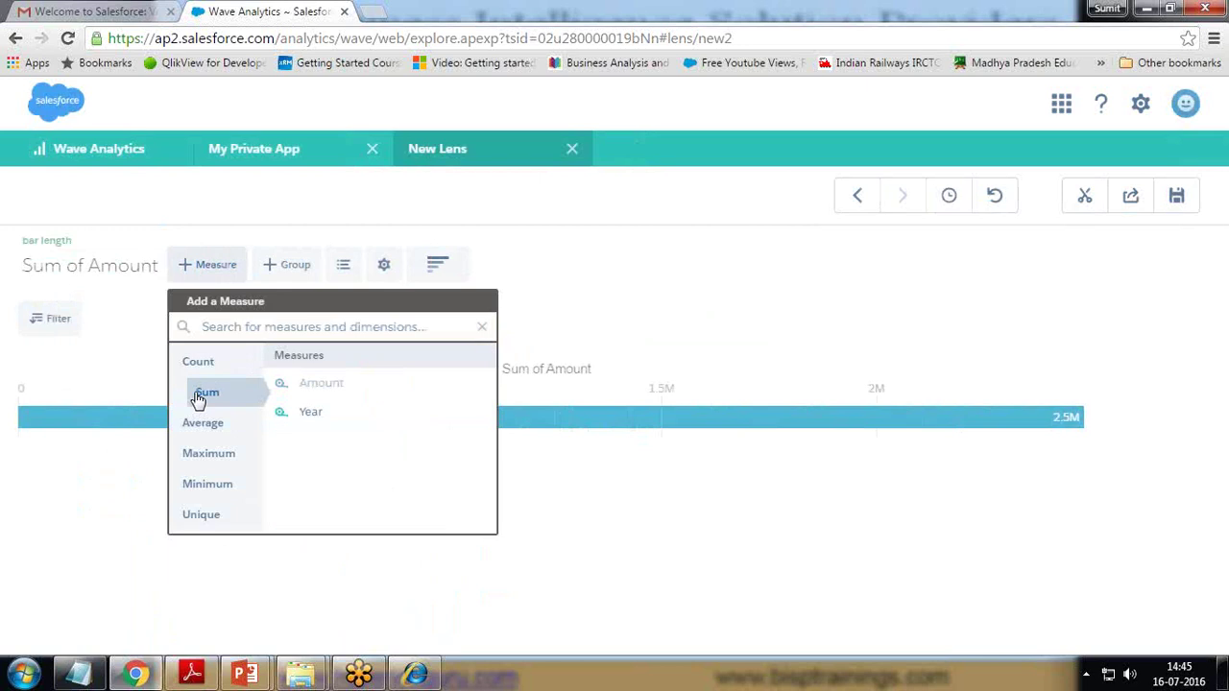
left_click(583, 320)
- Group Sum of Amount by Region and display it as a column chart
left_click(307, 266)
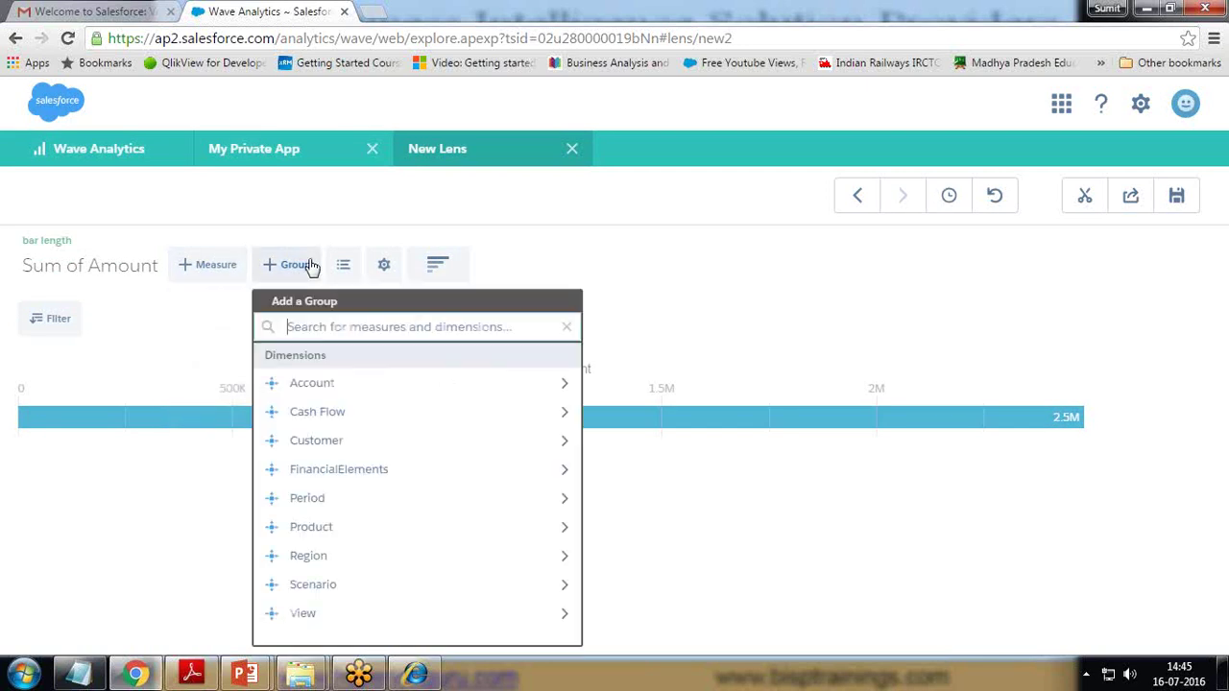
left_click(312, 555)
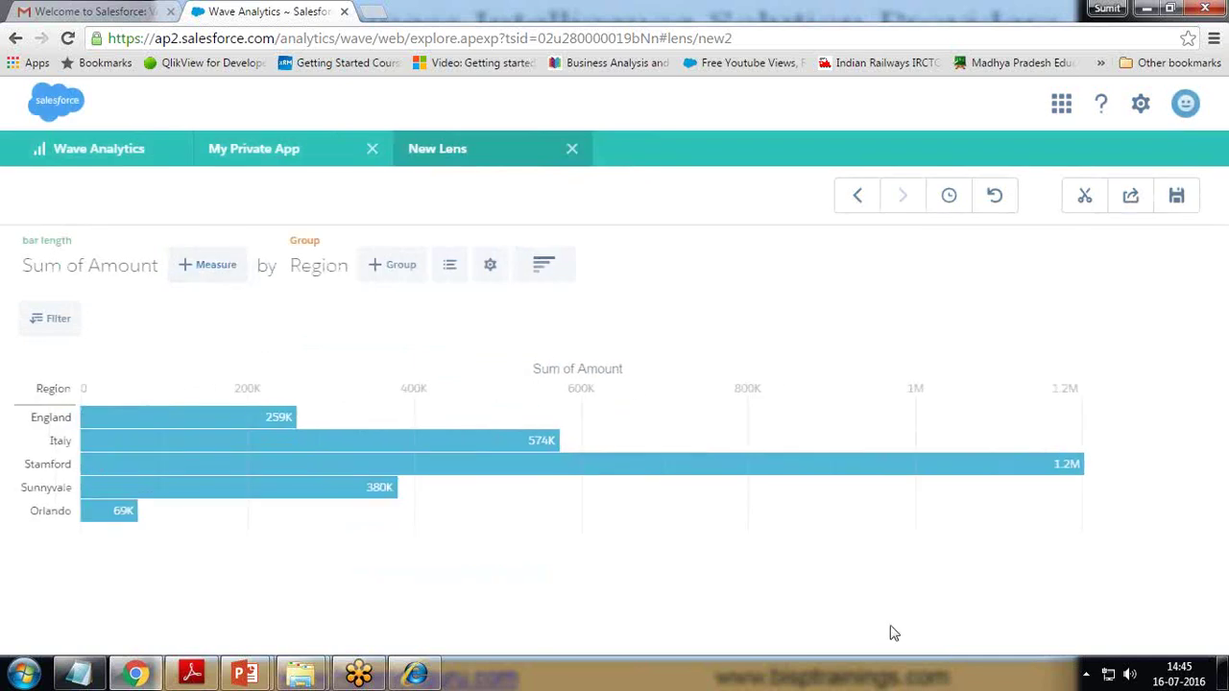
left_click(549, 267)
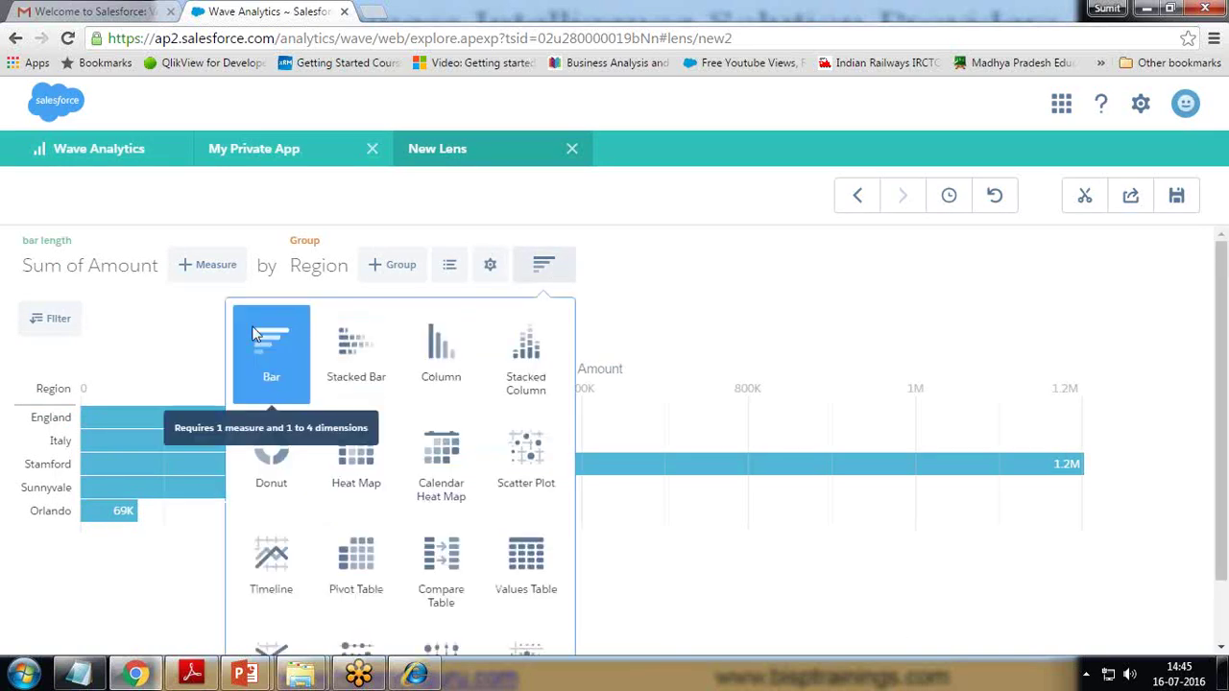
left_click(445, 364)
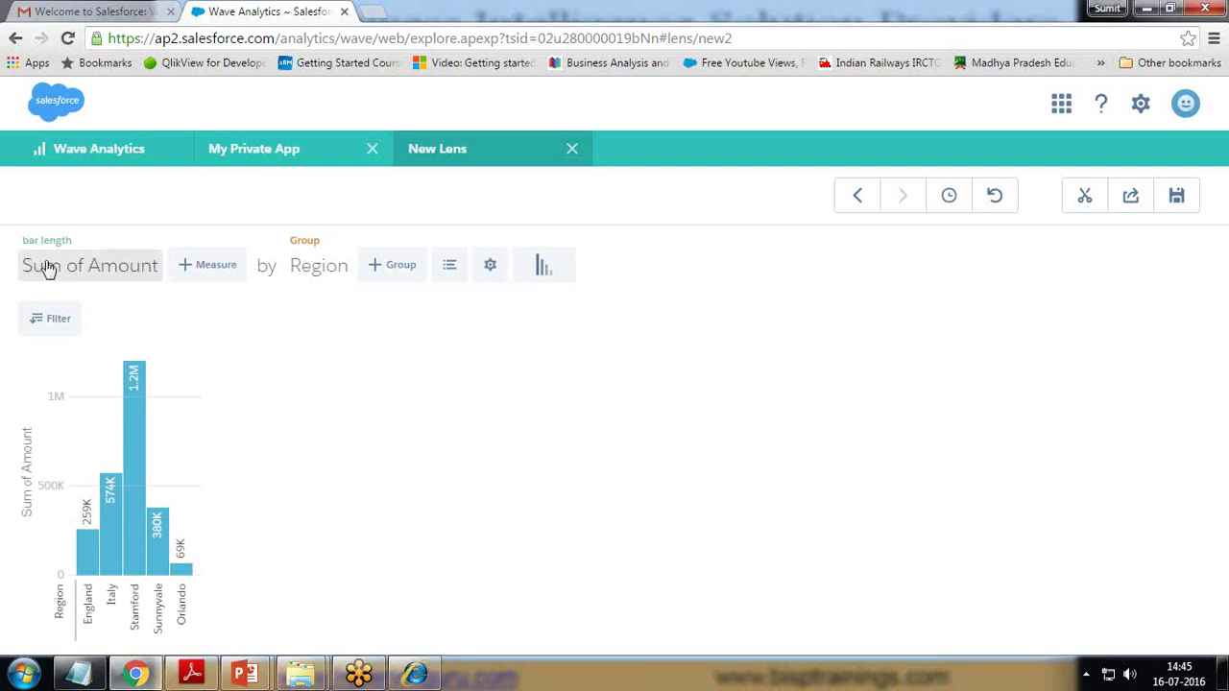
- Add a FinancialElements filter including all its values
left_click(56, 322)
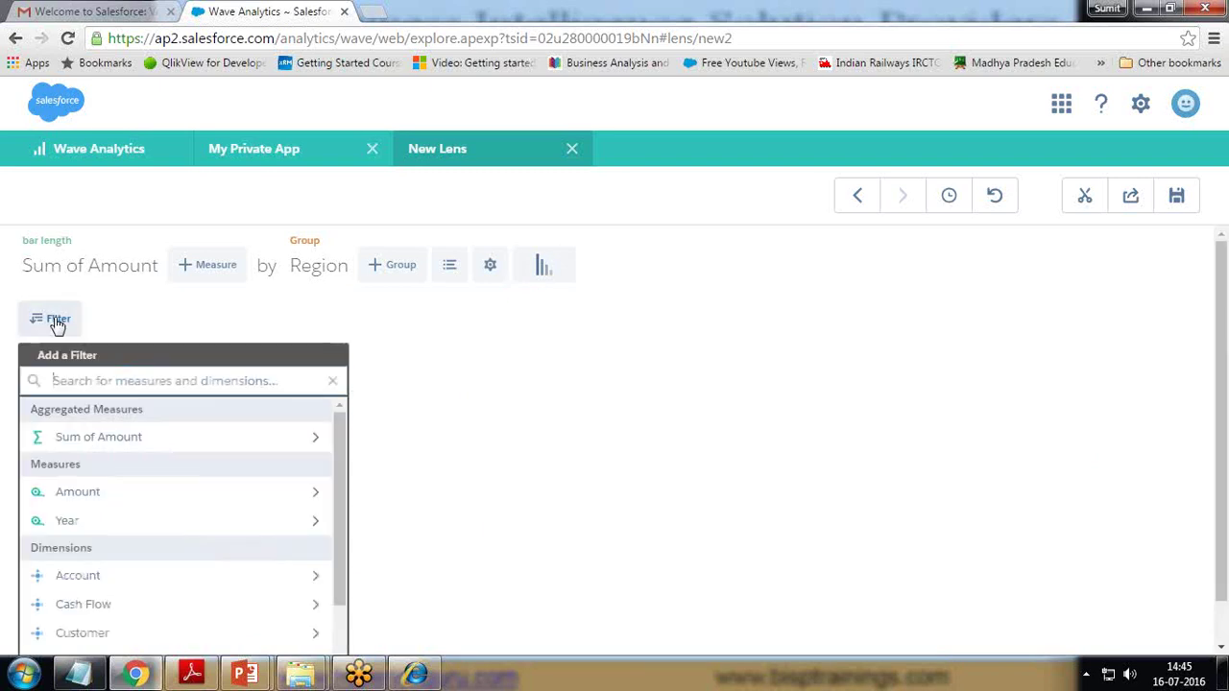
left_click(721, 401)
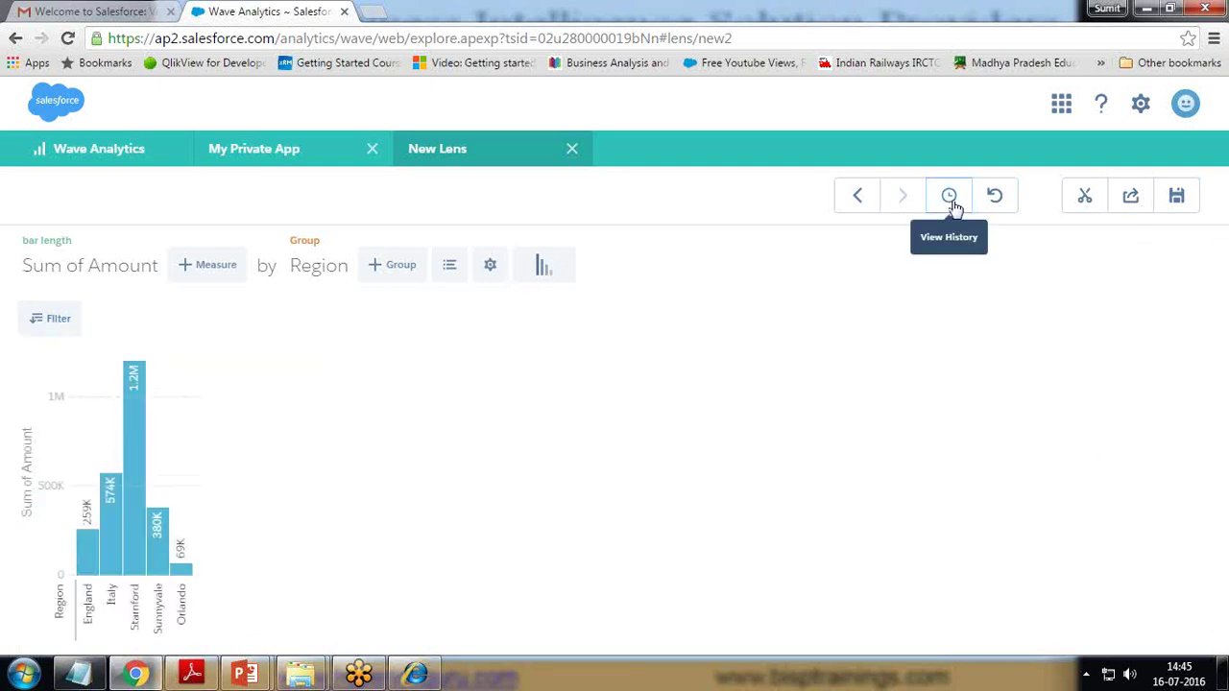
left_click(58, 322)
scroll(137, 458, "down", 5)
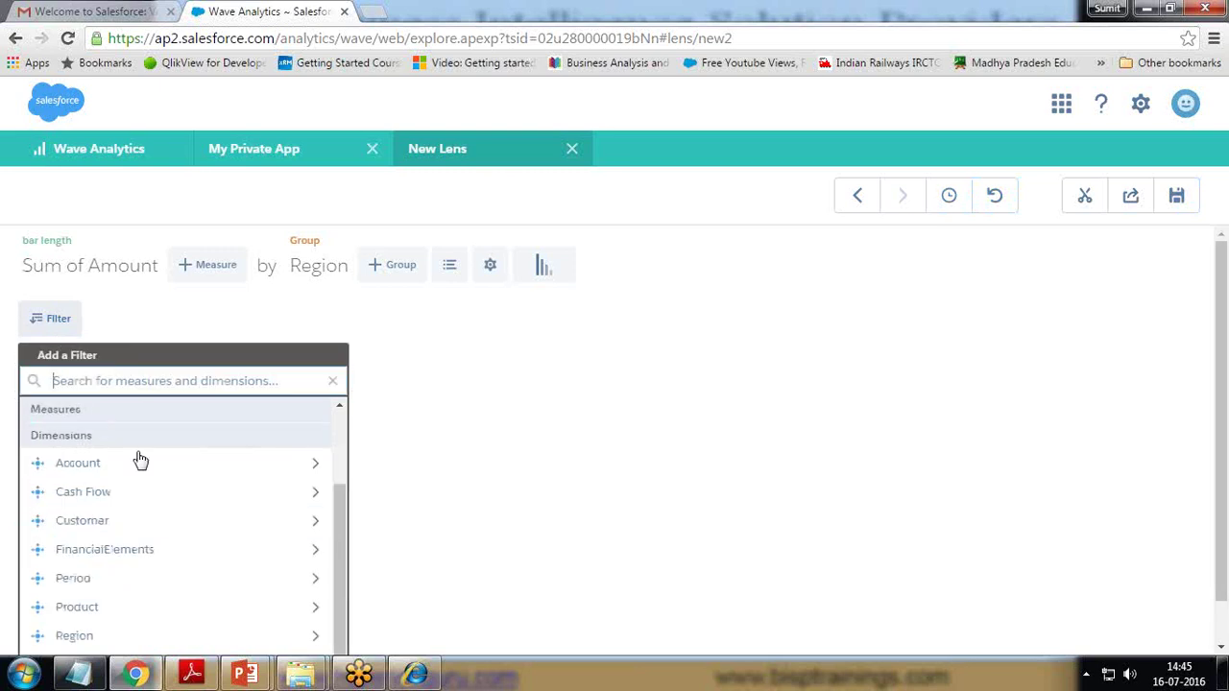
left_click(168, 499)
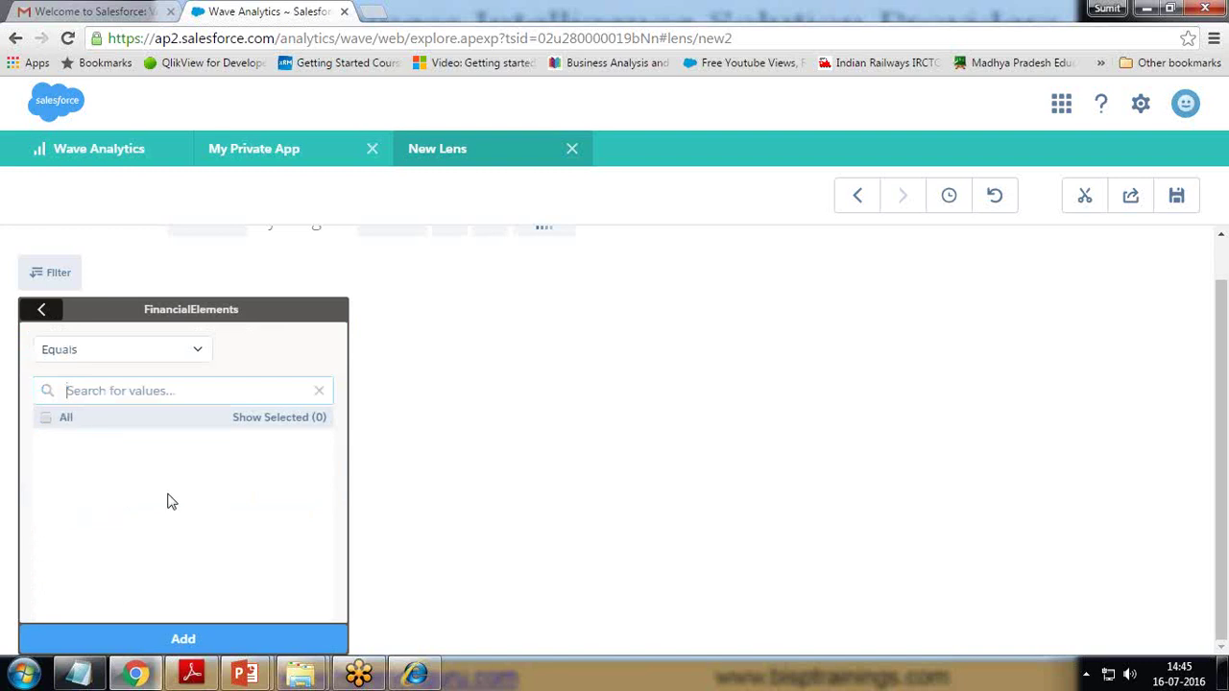
left_click(46, 418)
left_click(205, 638)
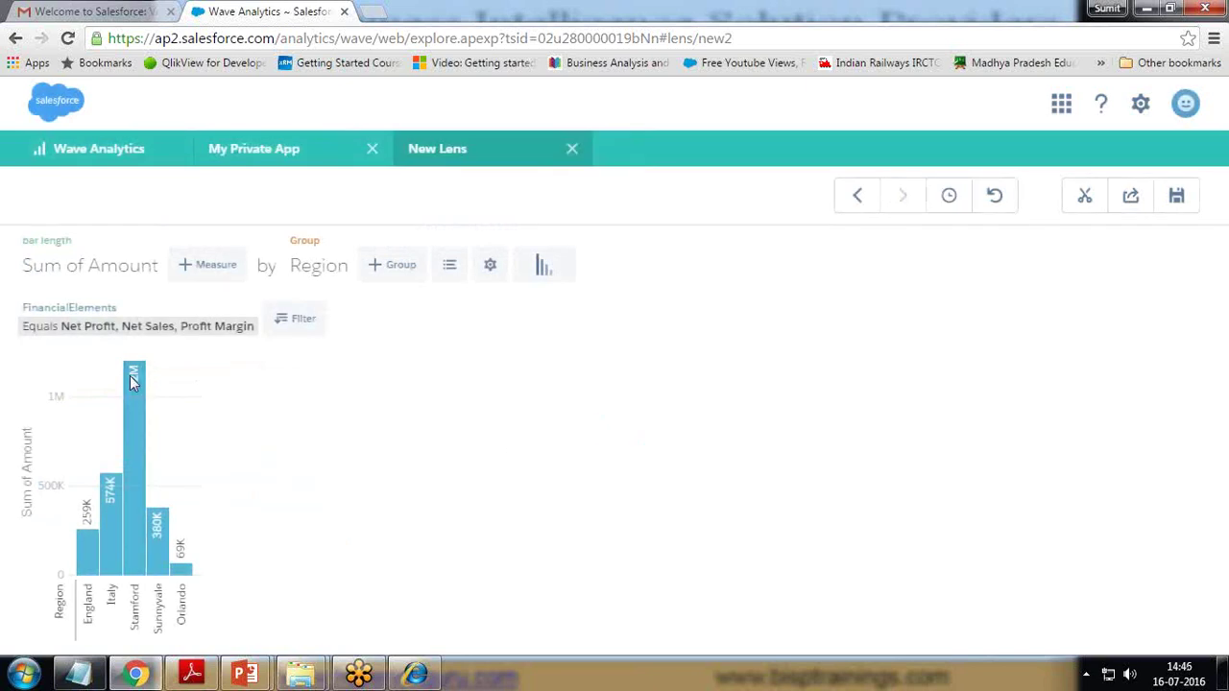
- Remove the FinancialElements filter and sort the Region columns ascending
left_click(286, 323)
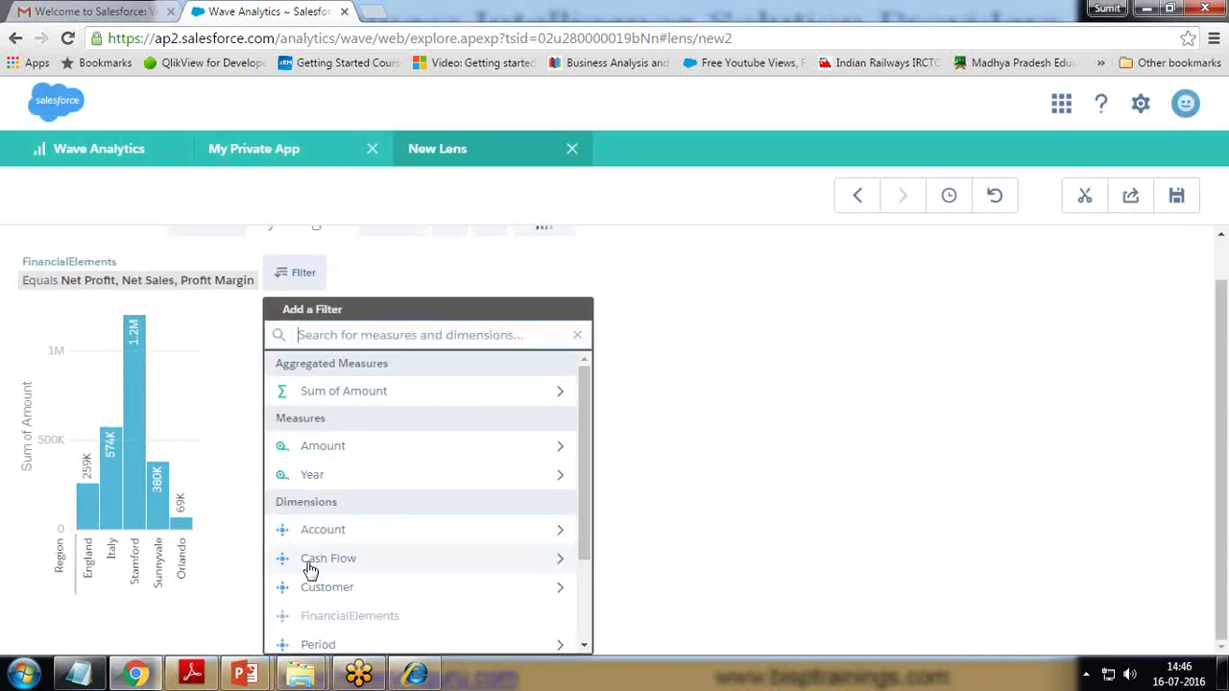
left_click(787, 441)
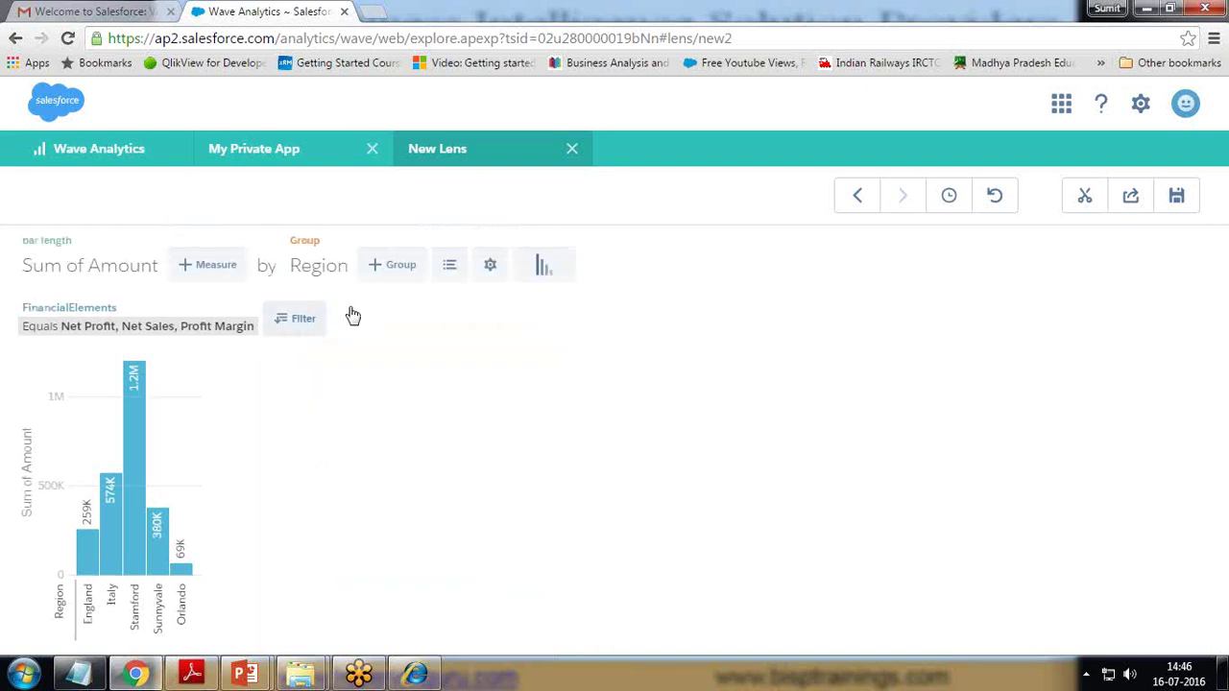
left_click(250, 305)
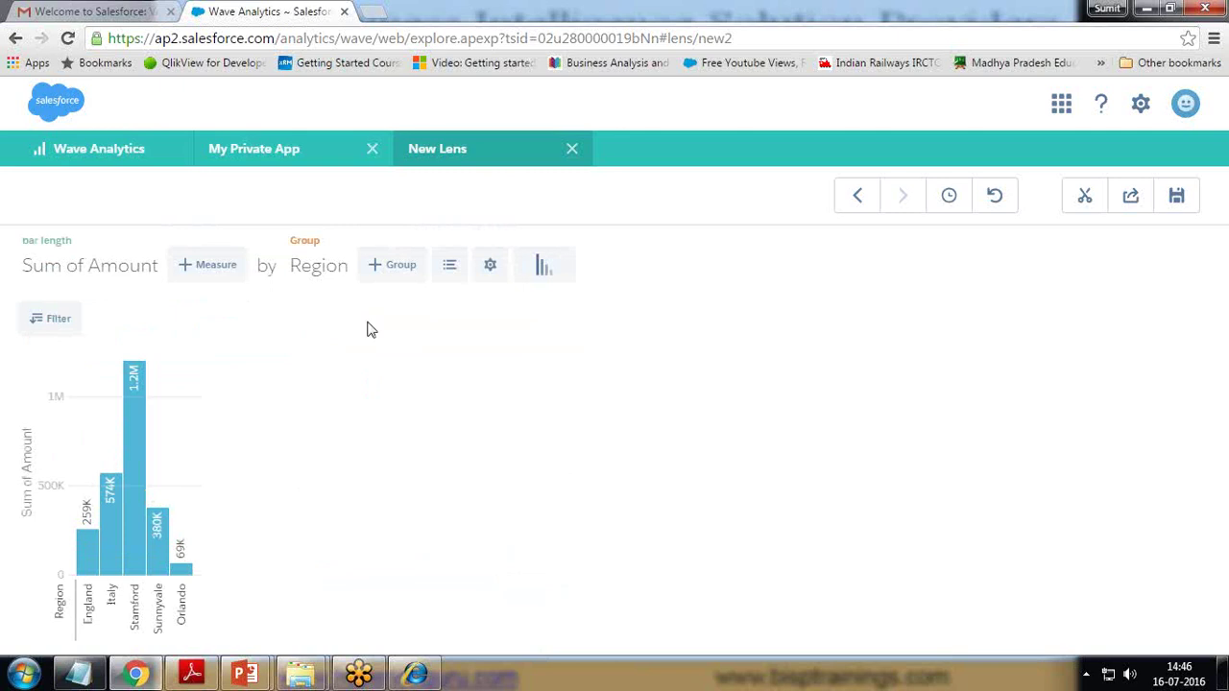
left_click(451, 271)
left_click(451, 269)
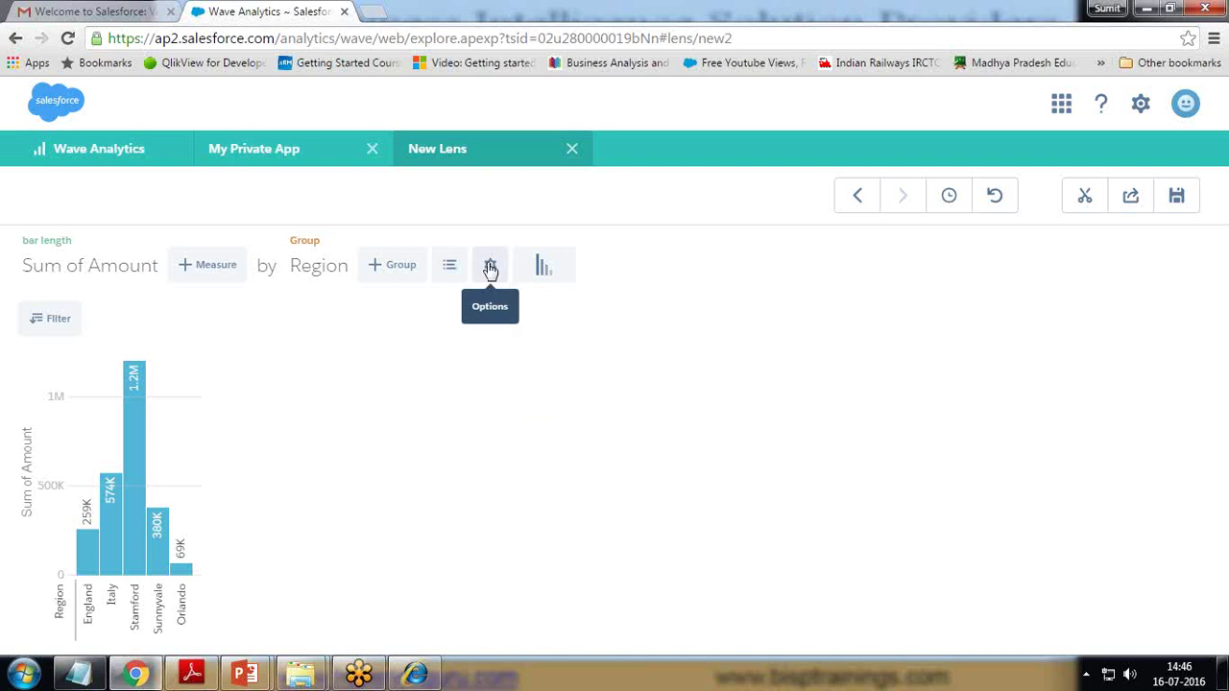
left_click(491, 269)
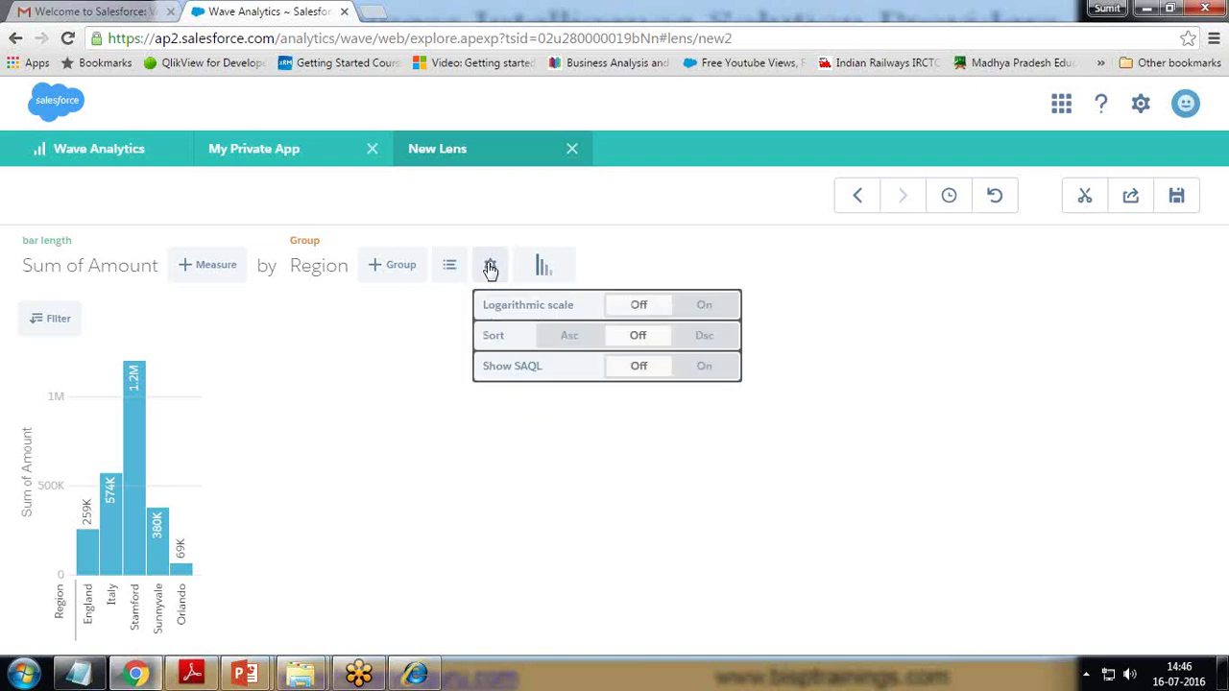
left_click(578, 336)
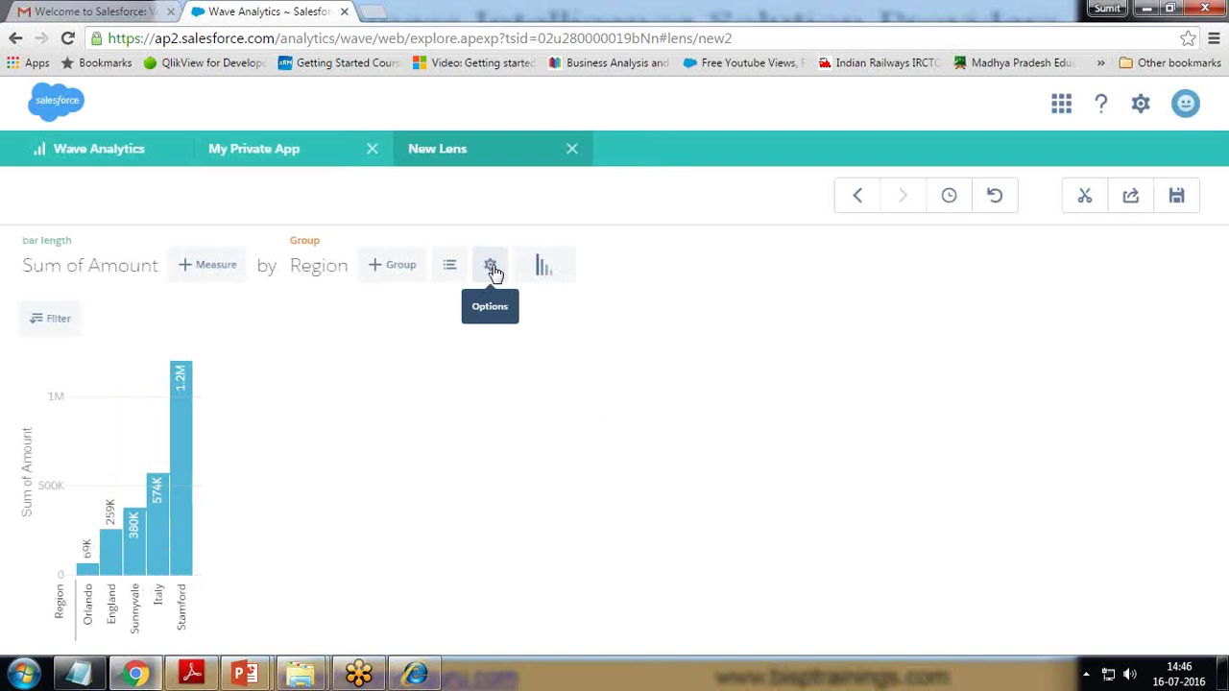
- Preview the data as Donut, Timeline, and Values Table views
left_click(543, 268)
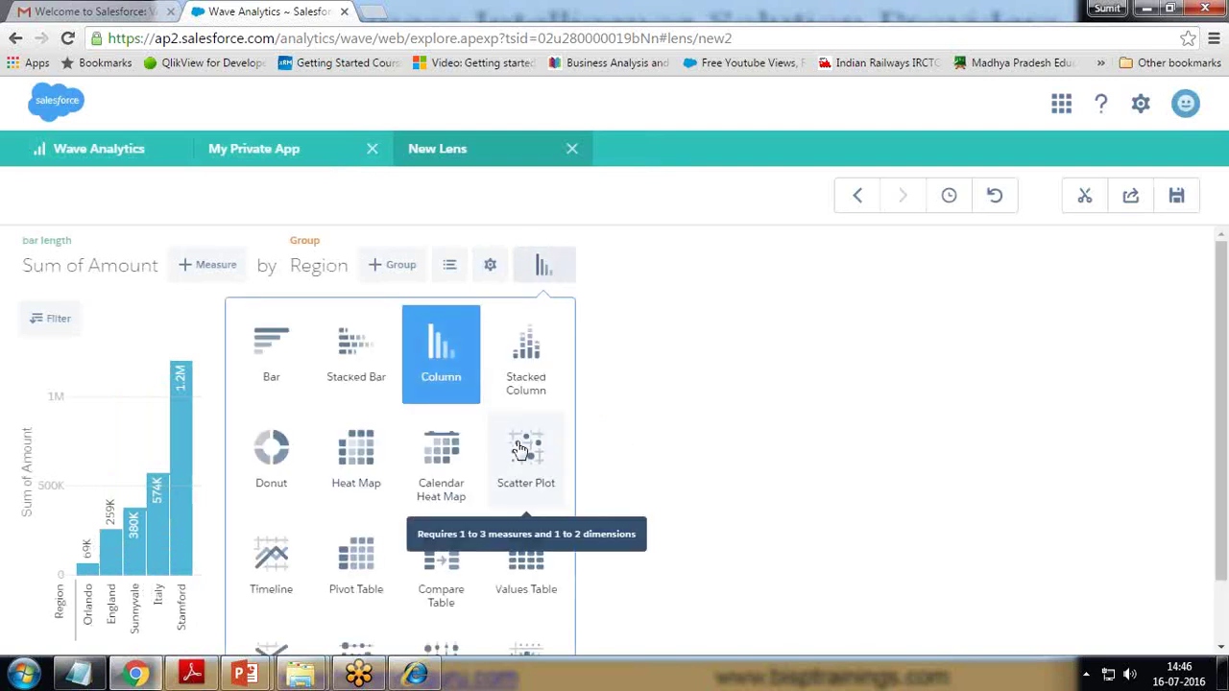
left_click(274, 456)
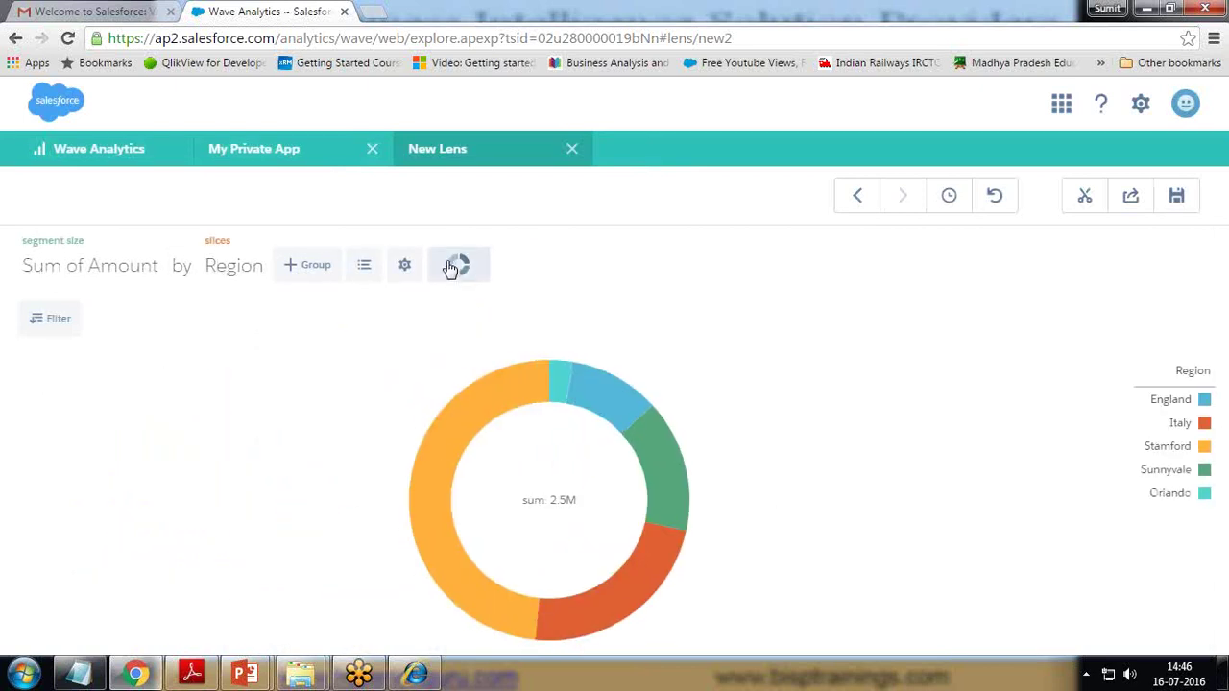
left_click(459, 266)
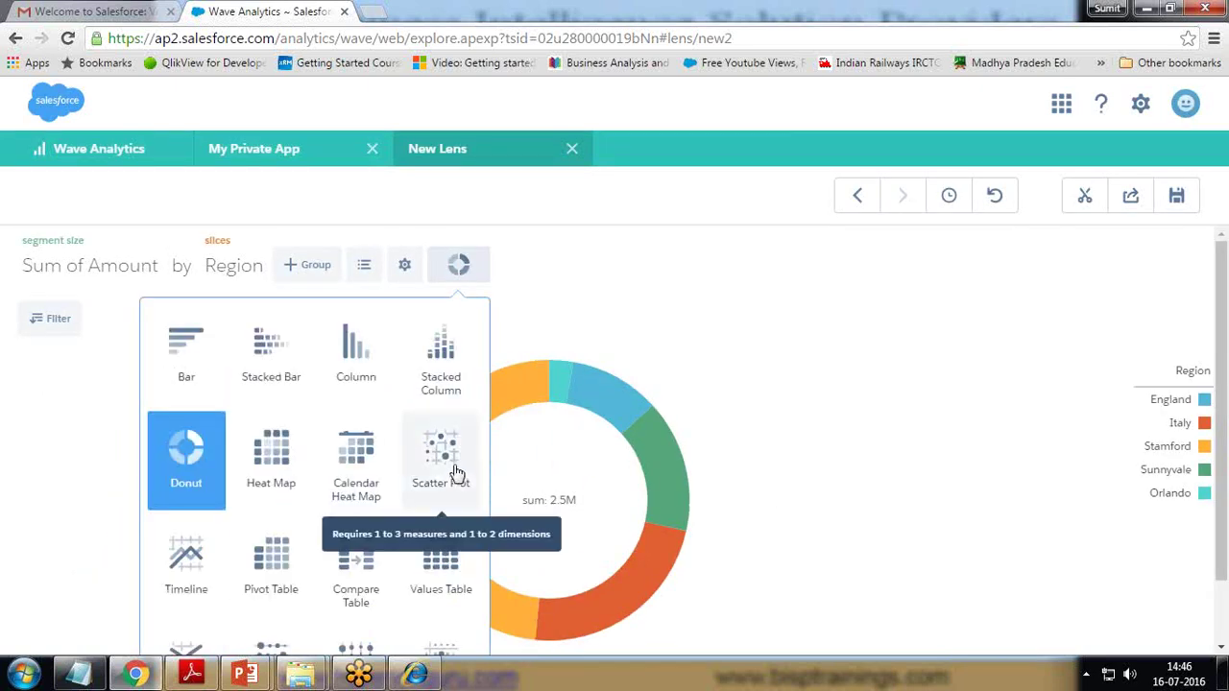
scroll(273, 487, "down", 2)
left_click(186, 485)
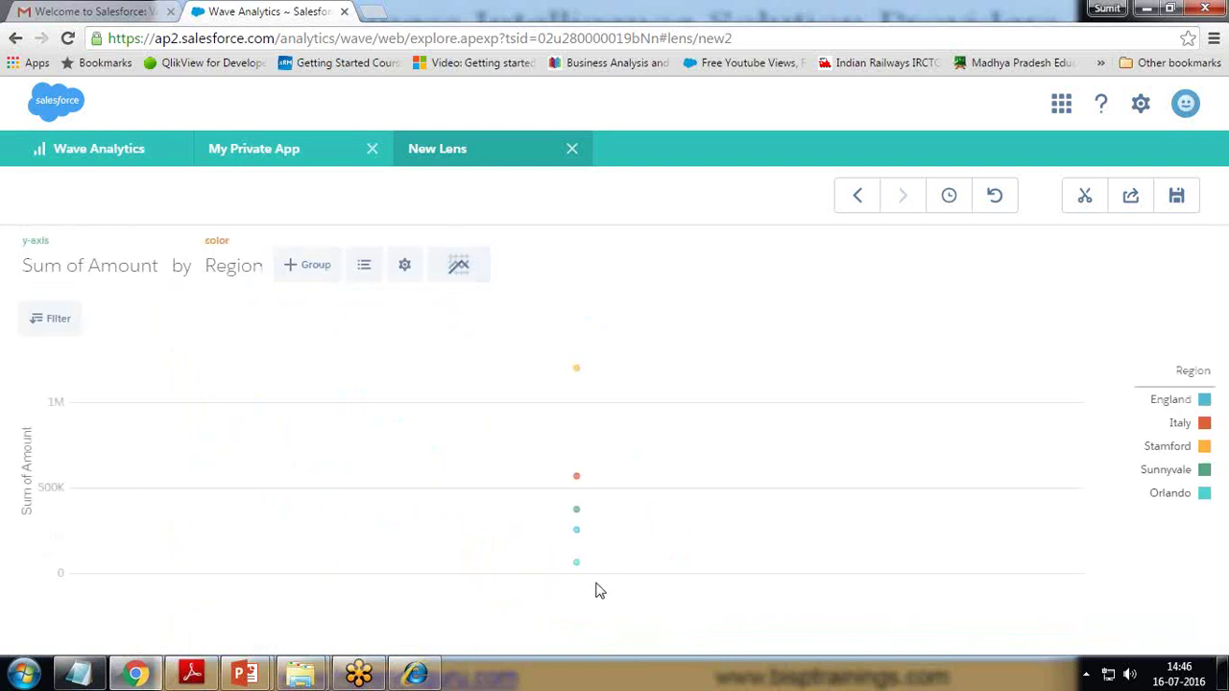
left_click(463, 272)
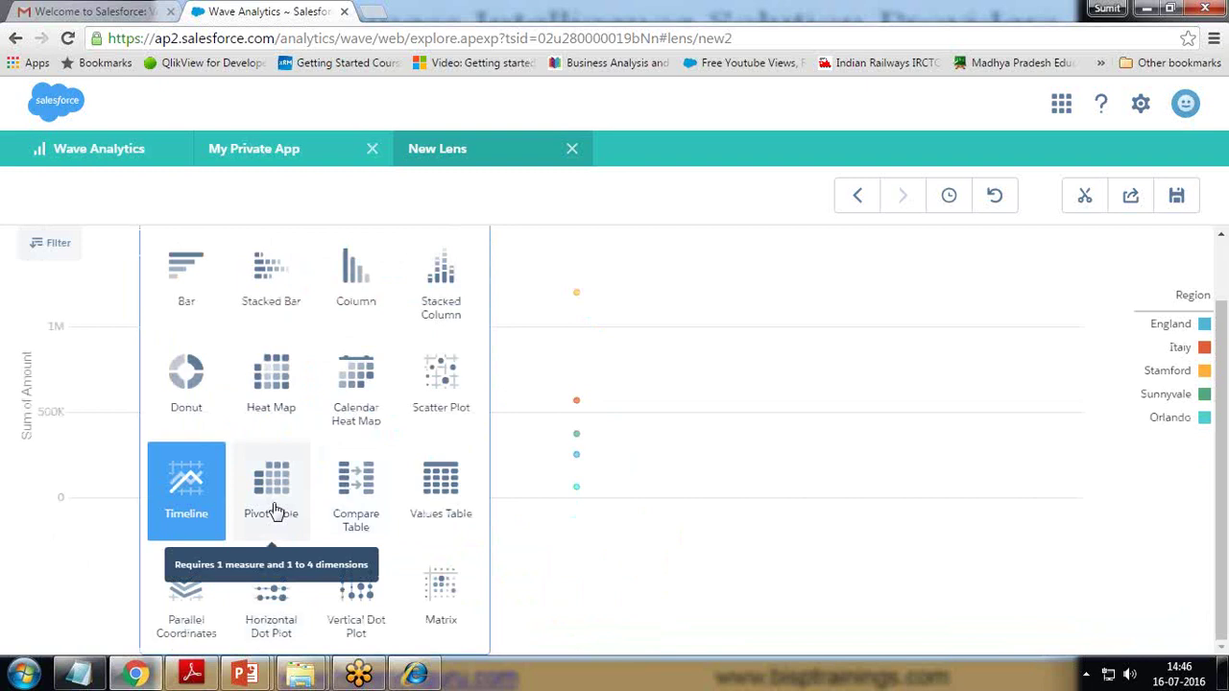
left_click(441, 487)
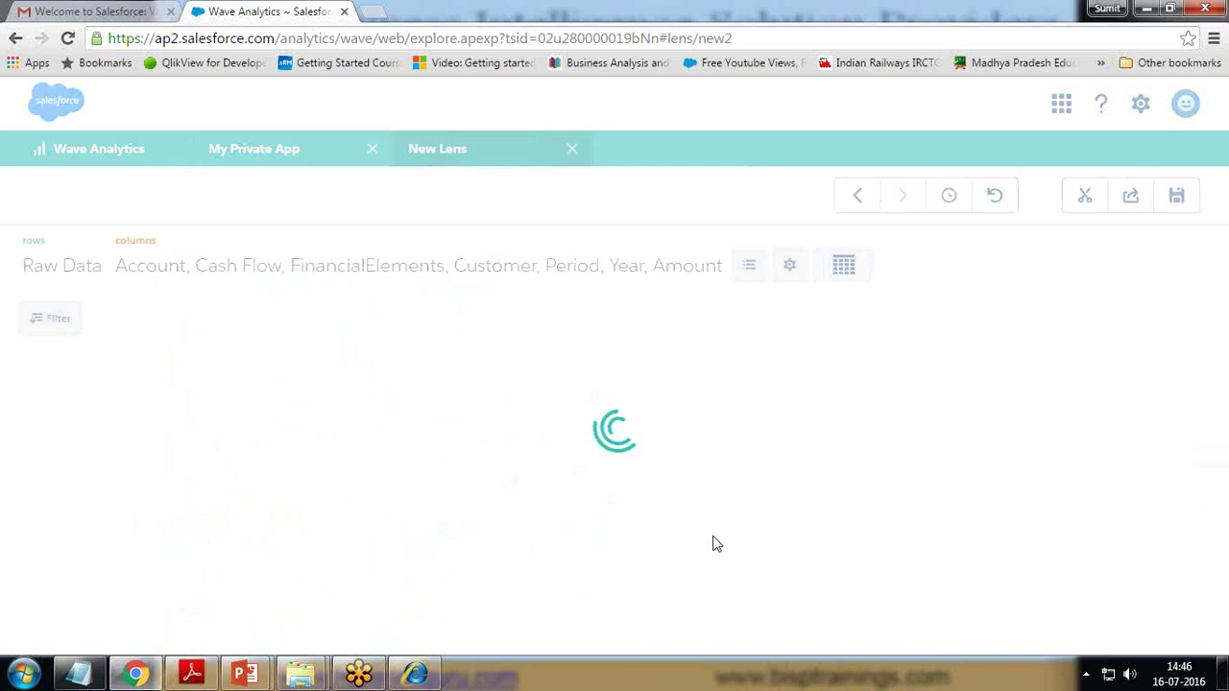
scroll(247, 563, "down", 13)
scroll(231, 562, "up", 13)
- Switch back to a Column chart grouped by Region
left_click(849, 266)
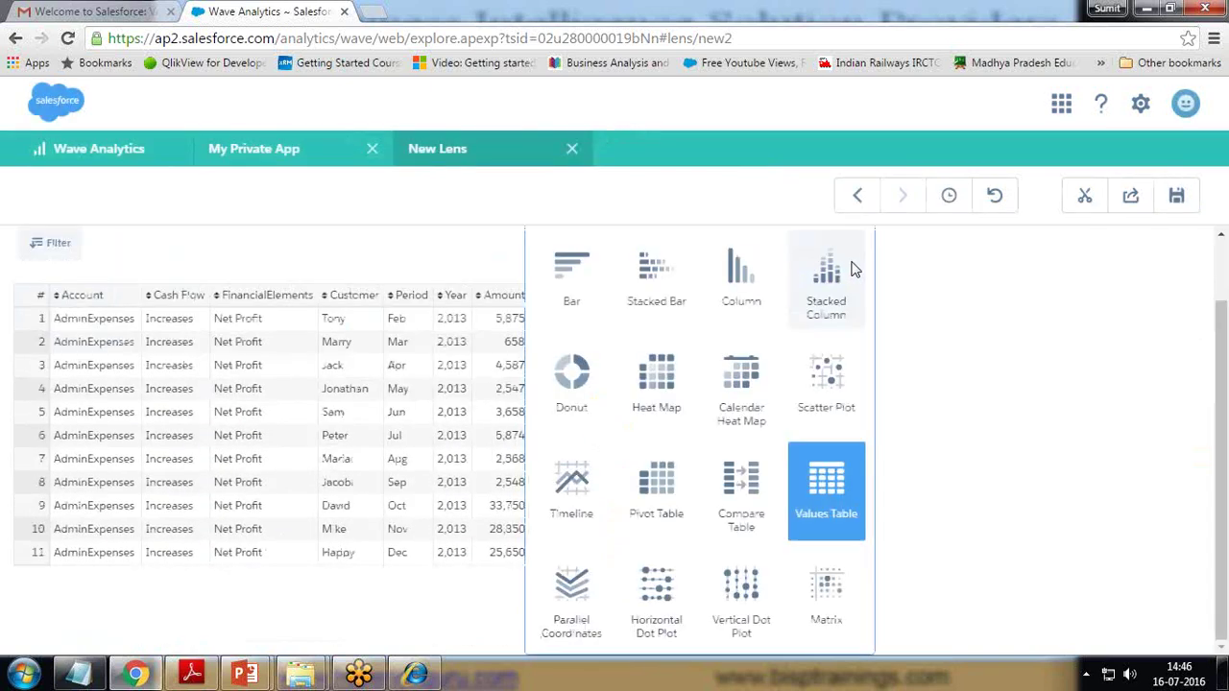
left_click(744, 278)
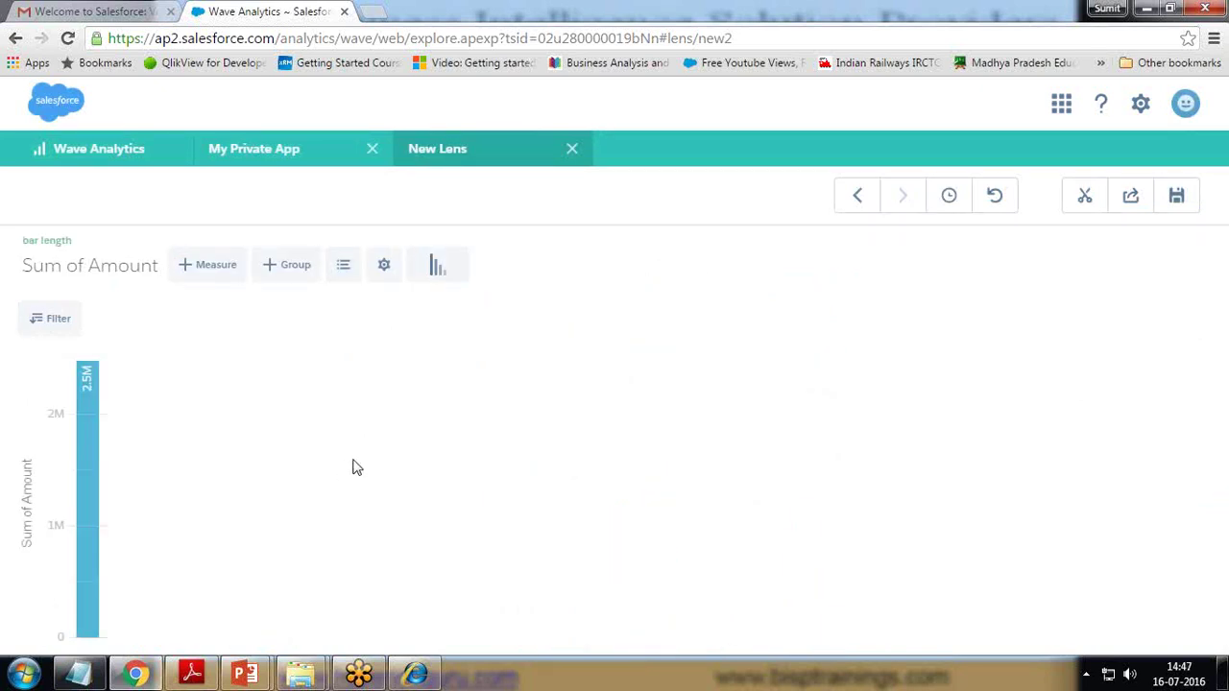
left_click(300, 266)
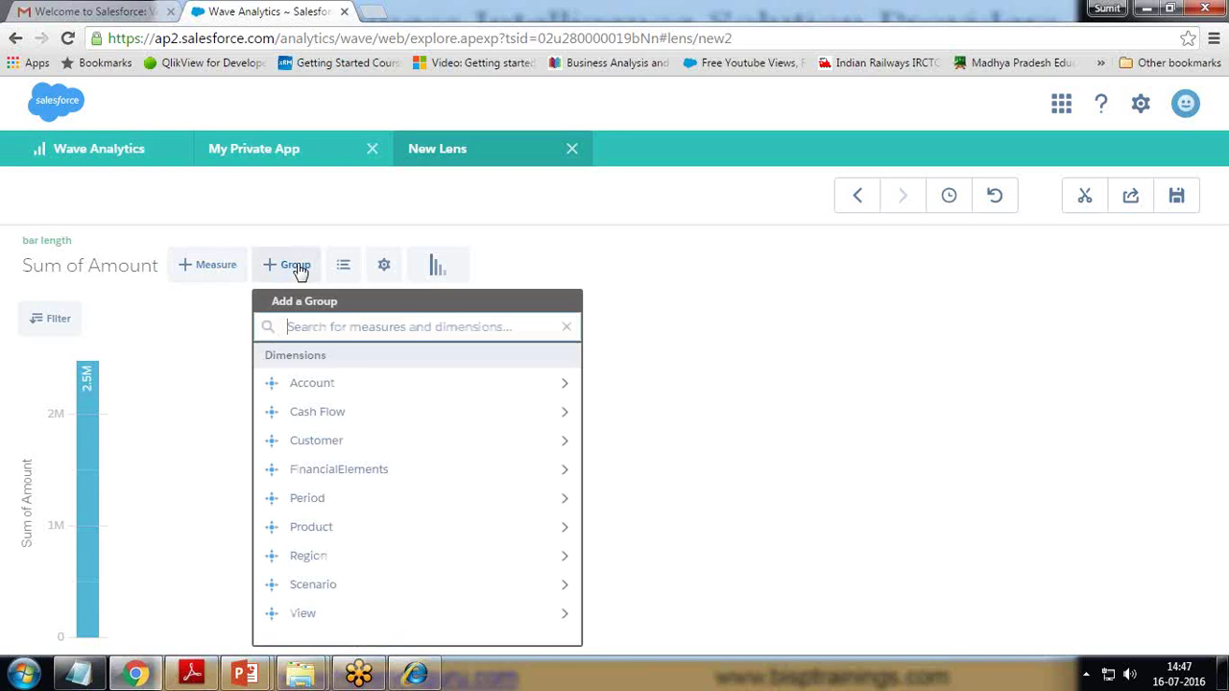
left_click(325, 557)
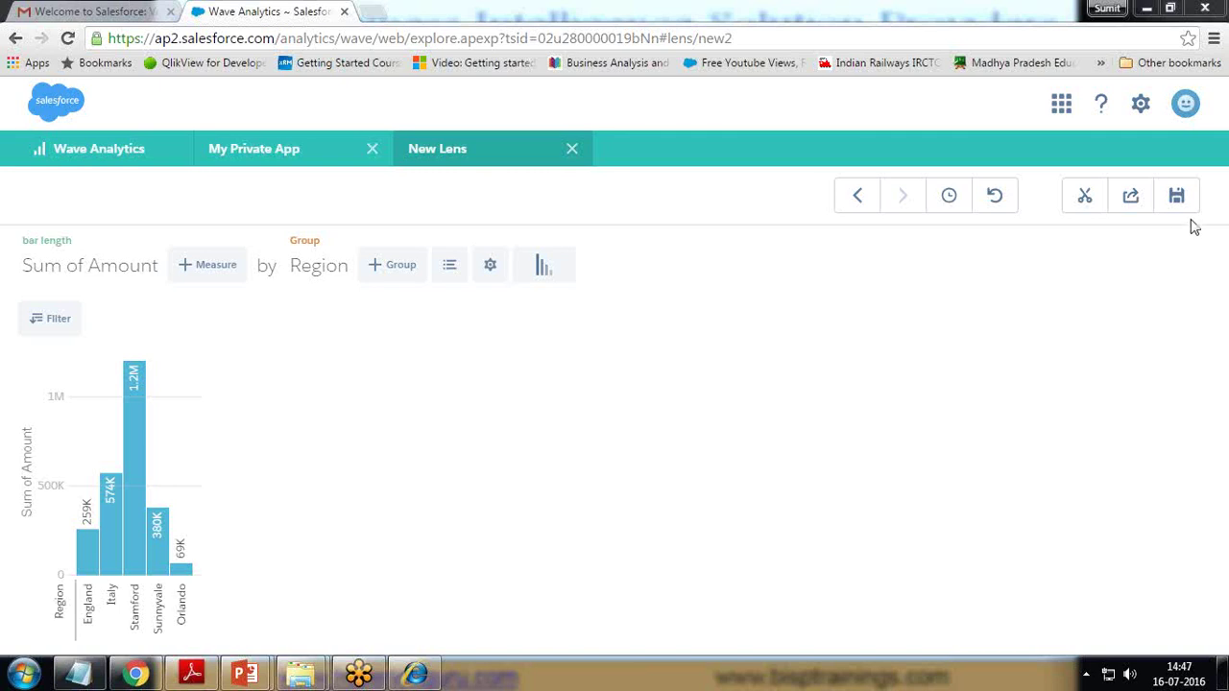
- Restore the 'chart type changed to: pie' state from View History
left_click(949, 198)
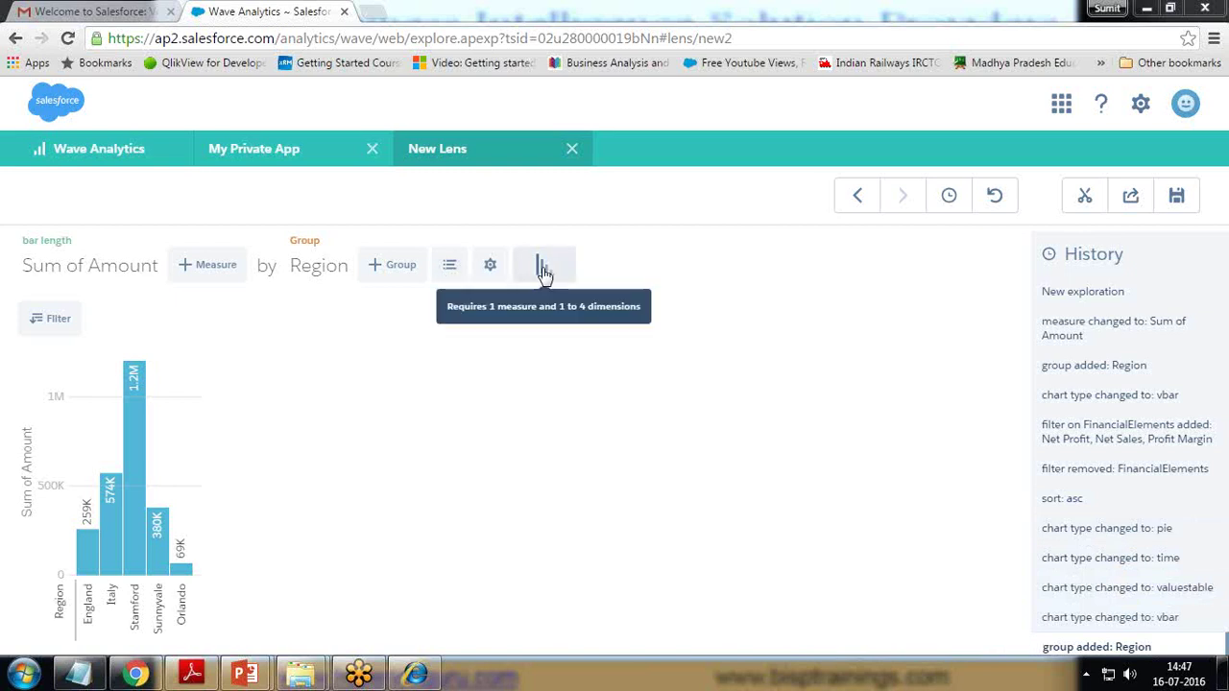
left_click(1091, 533)
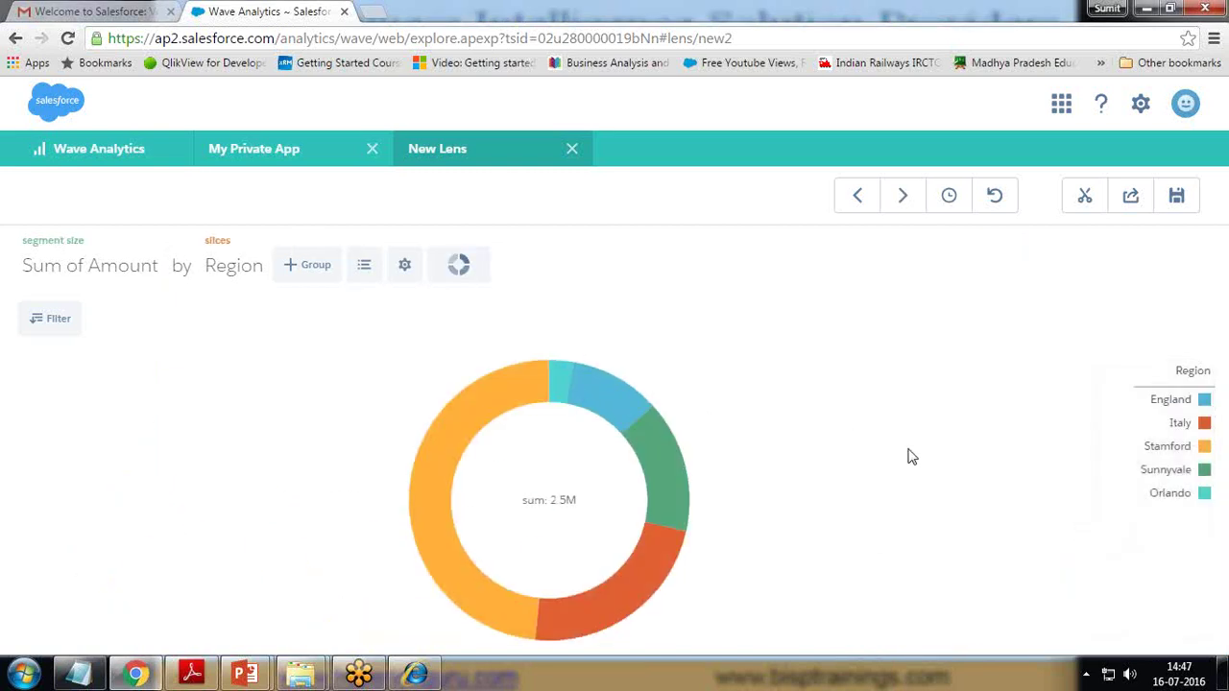
left_click(1130, 197)
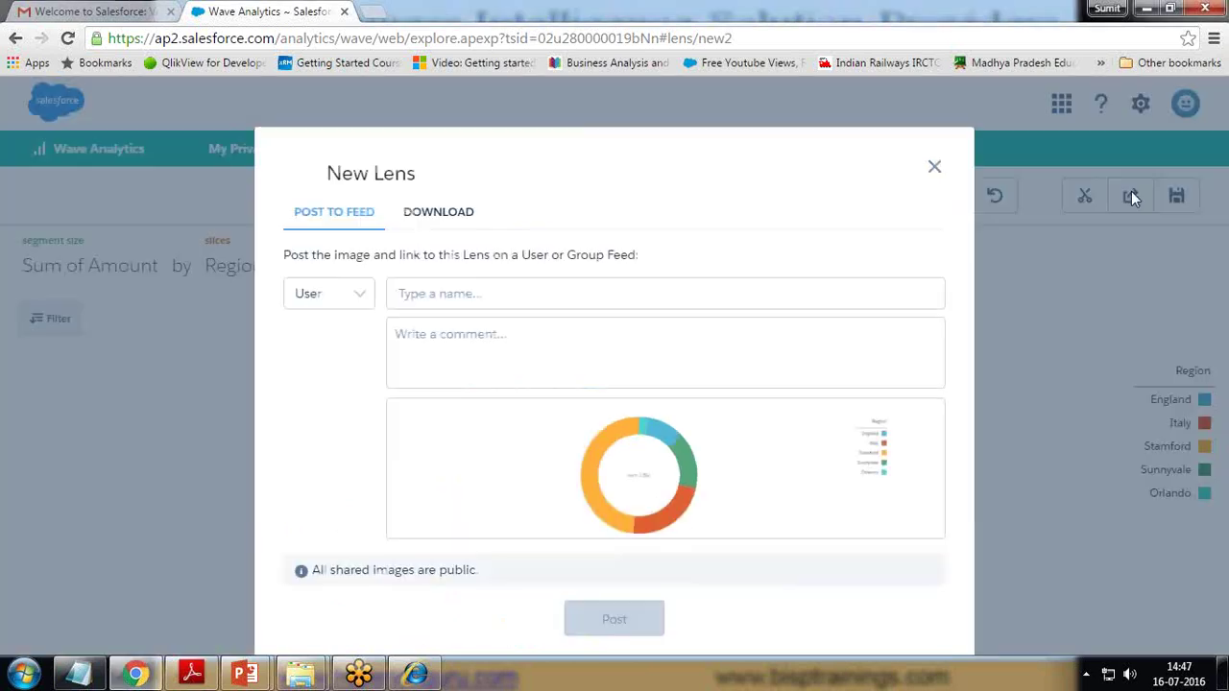
left_click(491, 293)
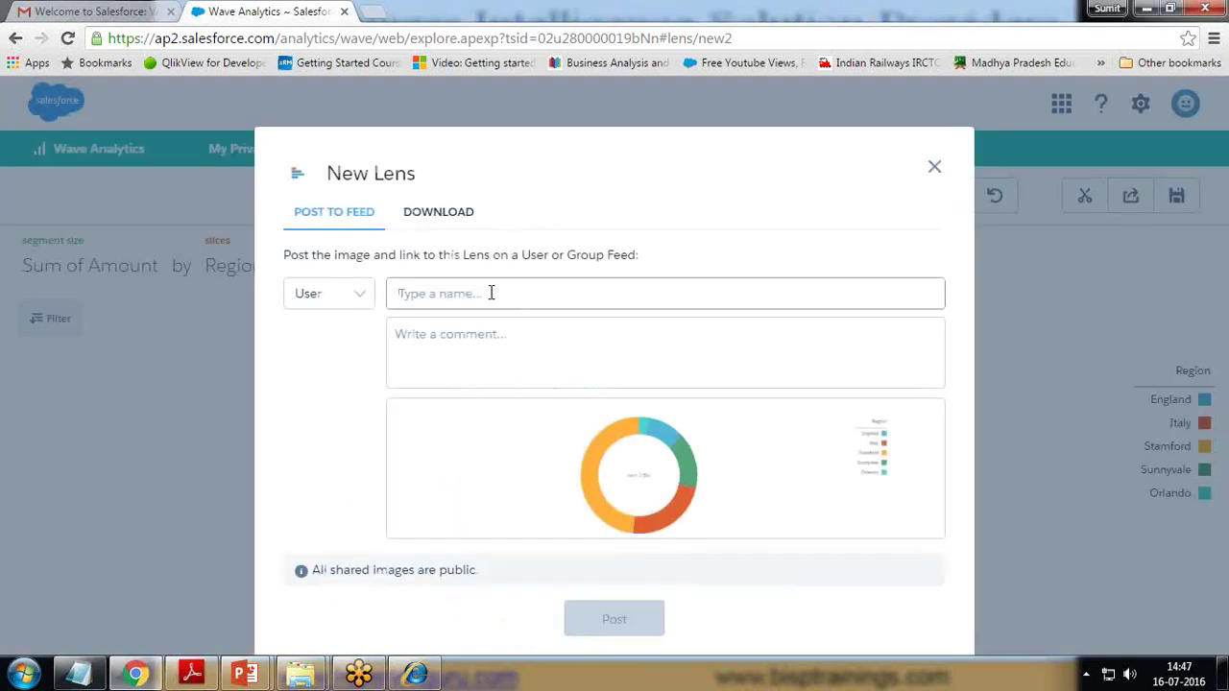
left_click(356, 294)
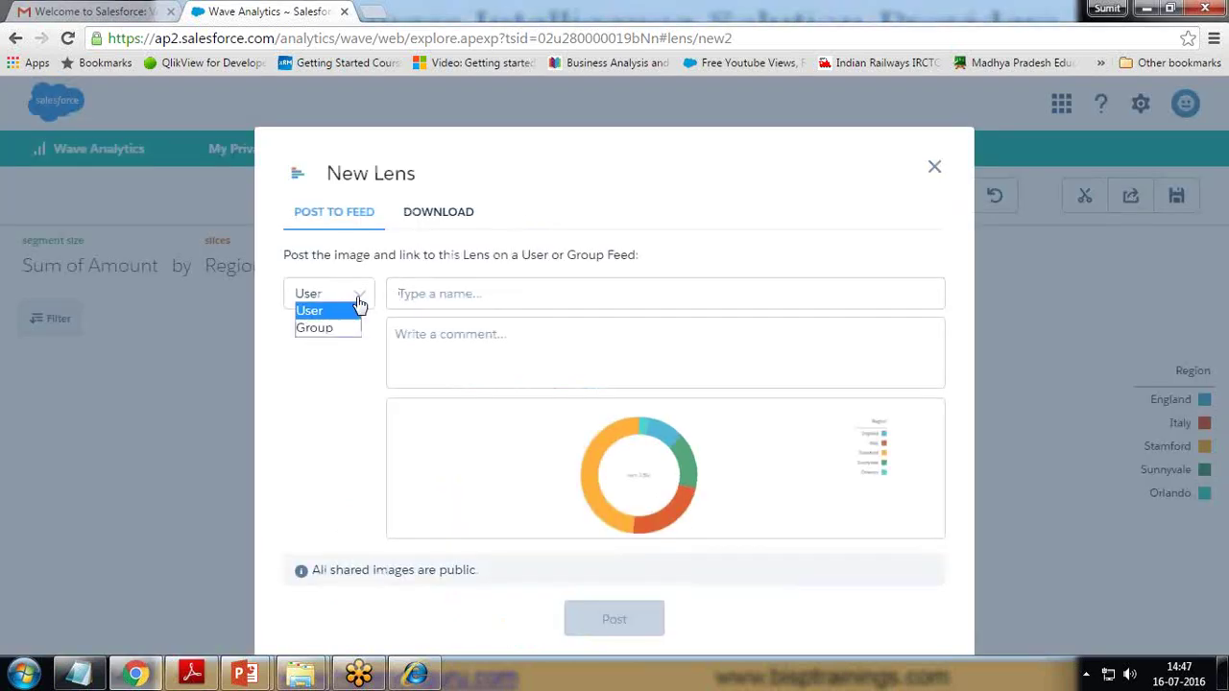
left_click(330, 392)
left_click(446, 215)
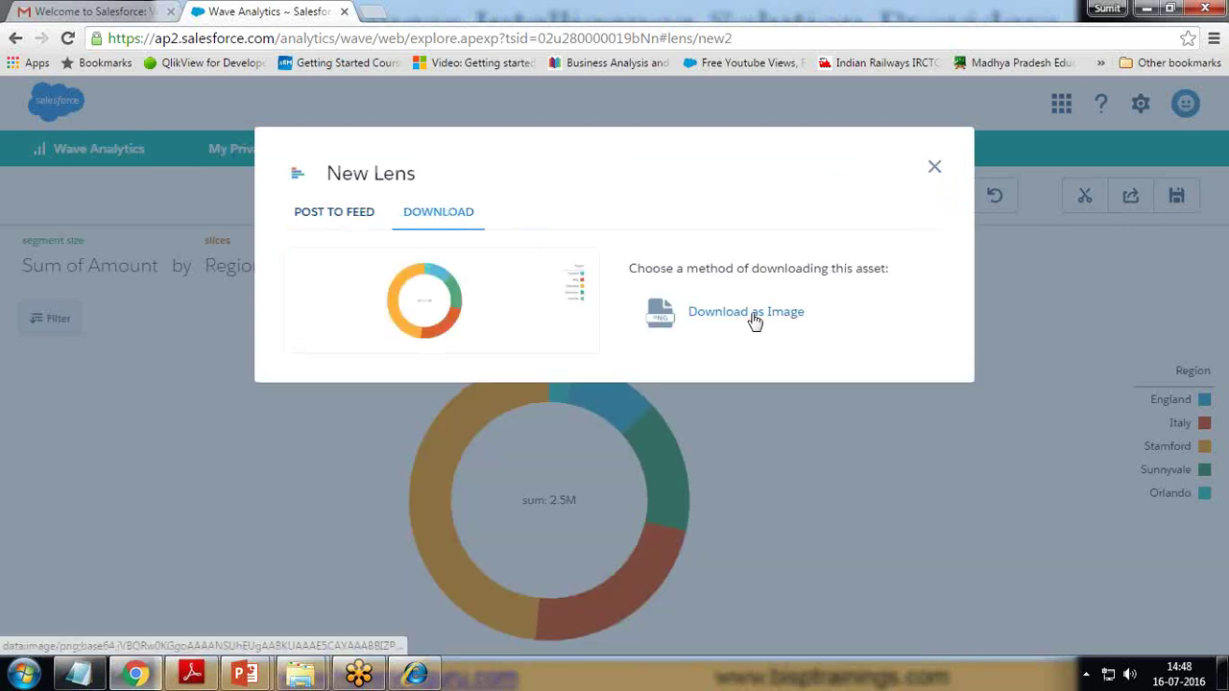
left_click(934, 167)
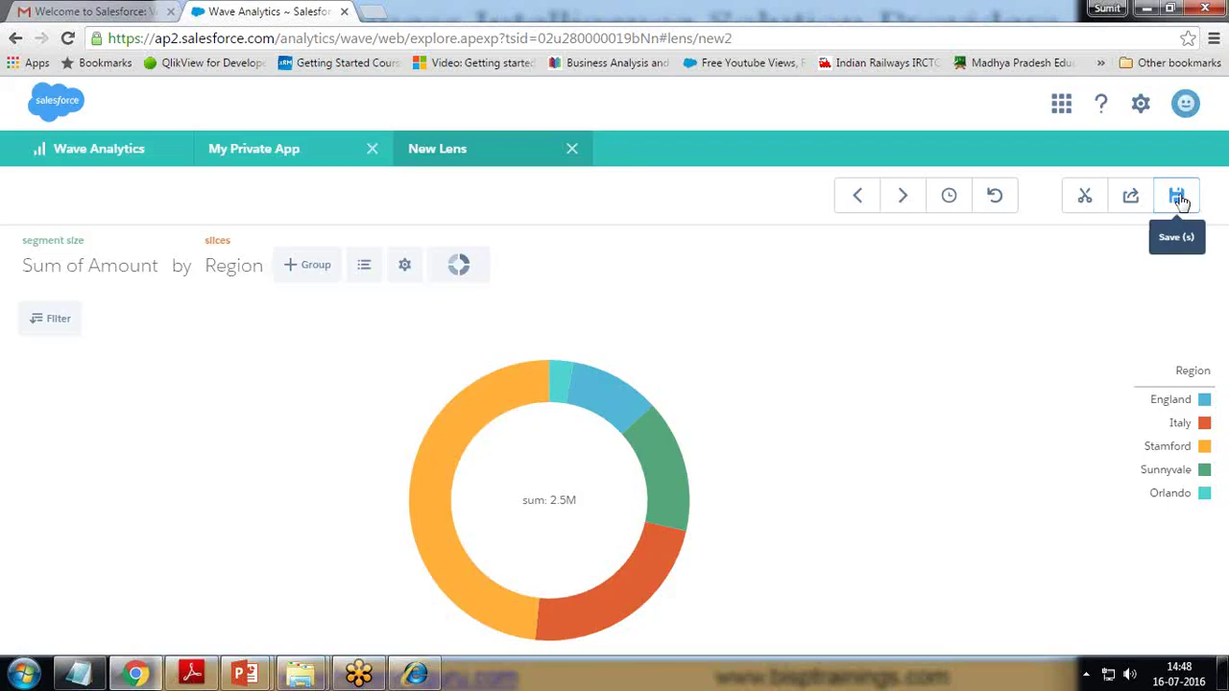
- Replace the default New Lens title with 'Region Wise Expenditure' in the Save dialog
left_click(1178, 196)
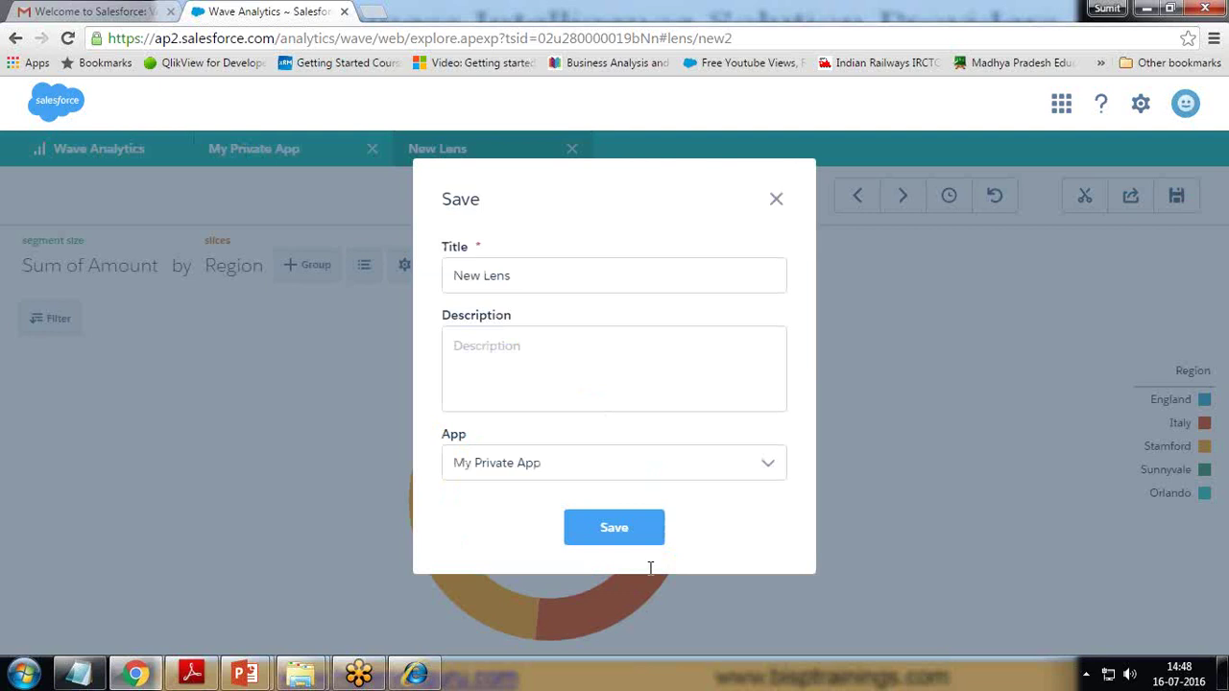
left_click_drag(527, 278, 315, 278)
key("BackSpace")
type("Region Wise Expendit")
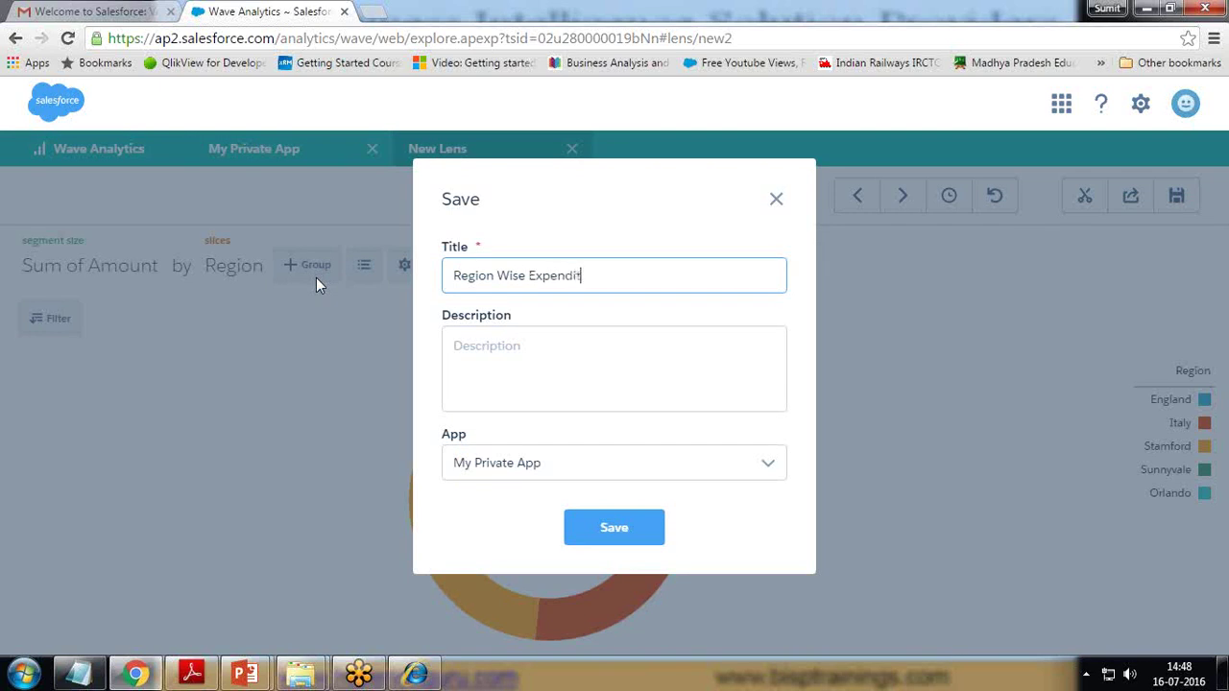
type("ure")
- Choose My Private App as the destination app and save the lens
left_click(562, 462)
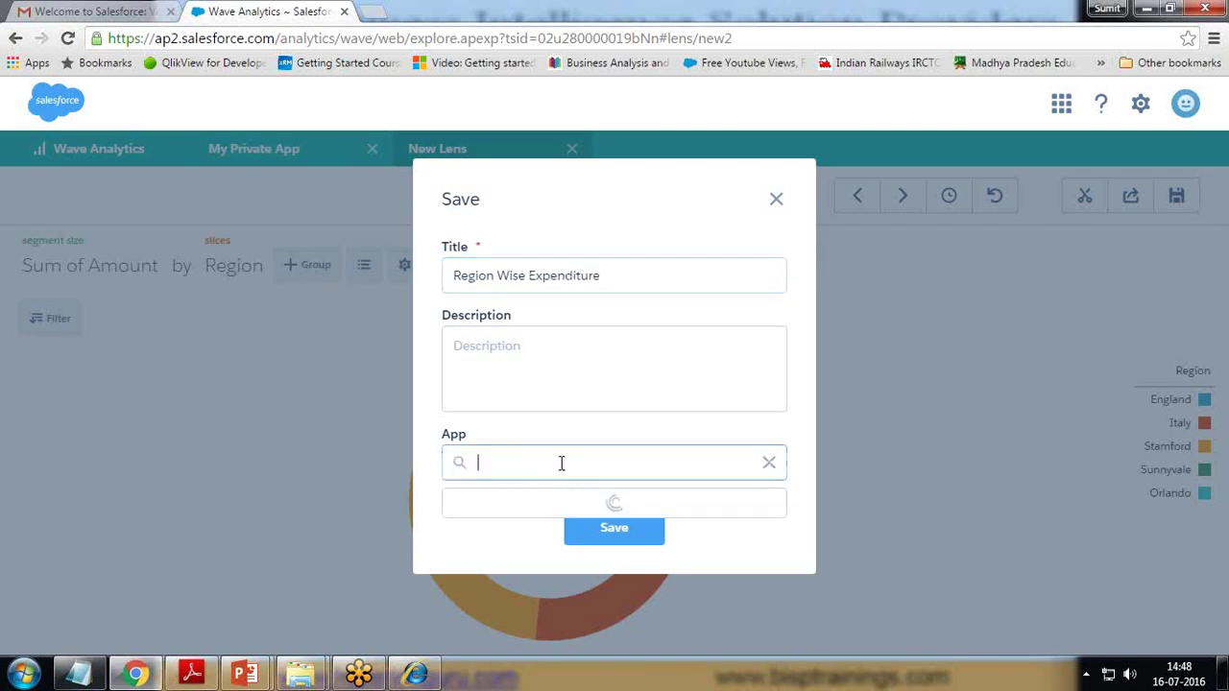
left_click(534, 509)
left_click(566, 530)
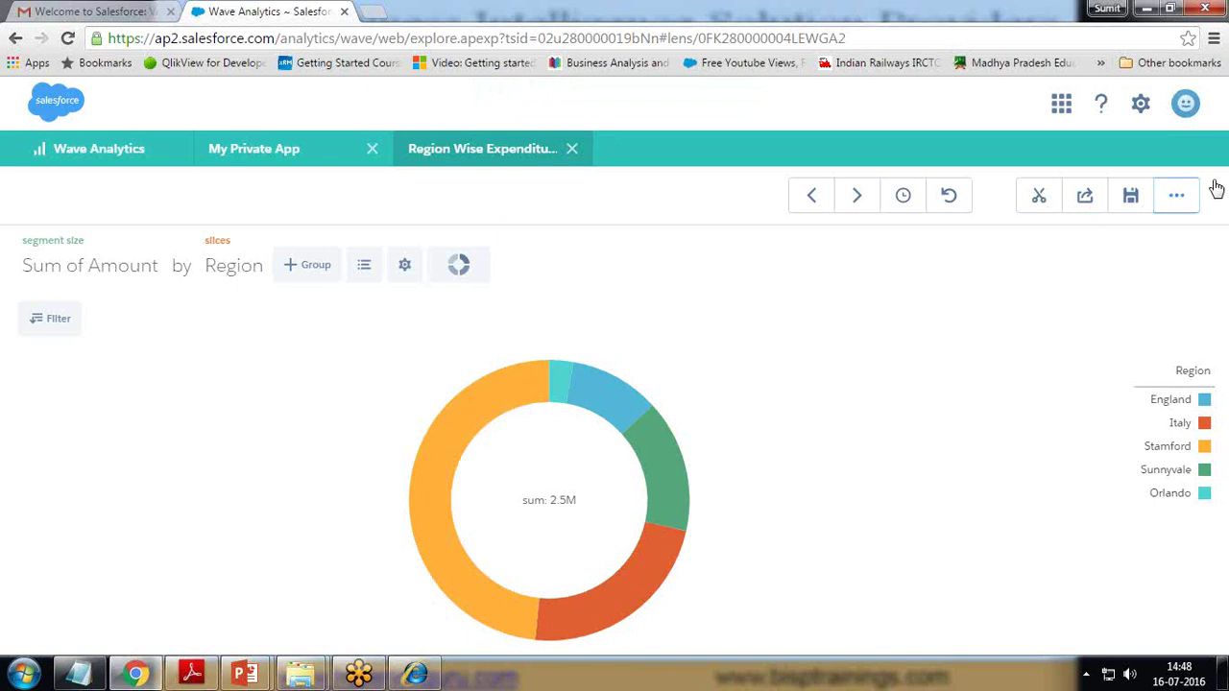
left_click(1174, 199)
- Close the lens tab and create a new dashboard from the Blank Dashboard template
left_click(572, 148)
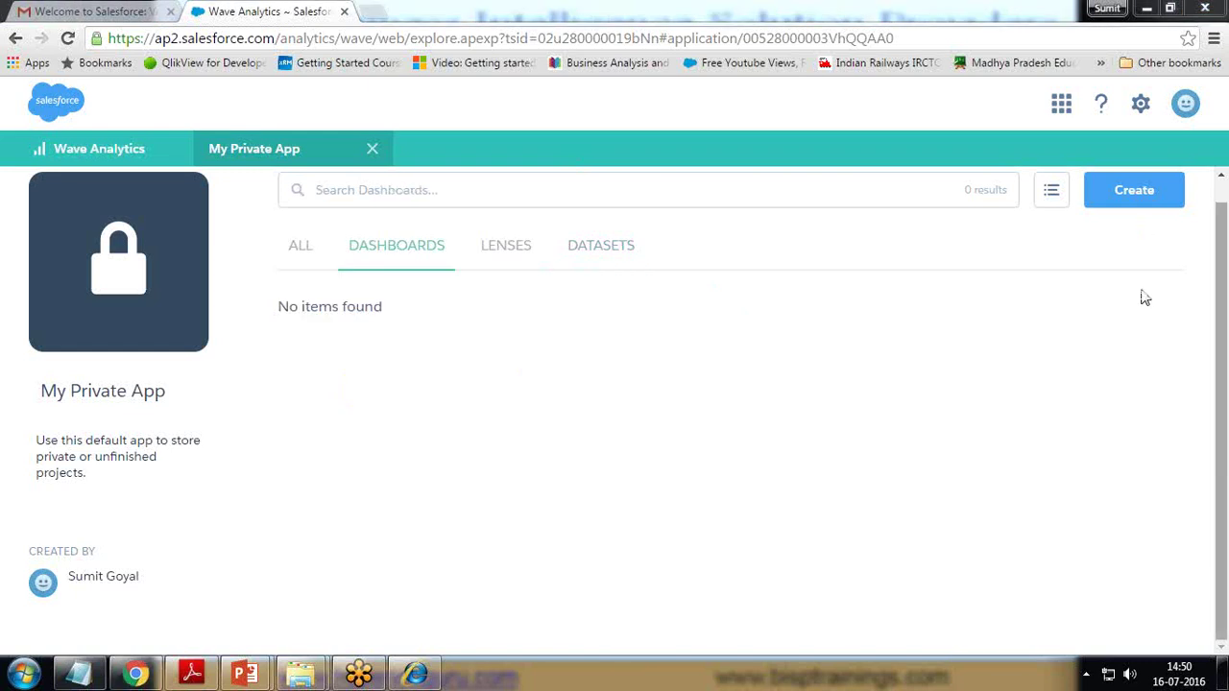
left_click(1124, 199)
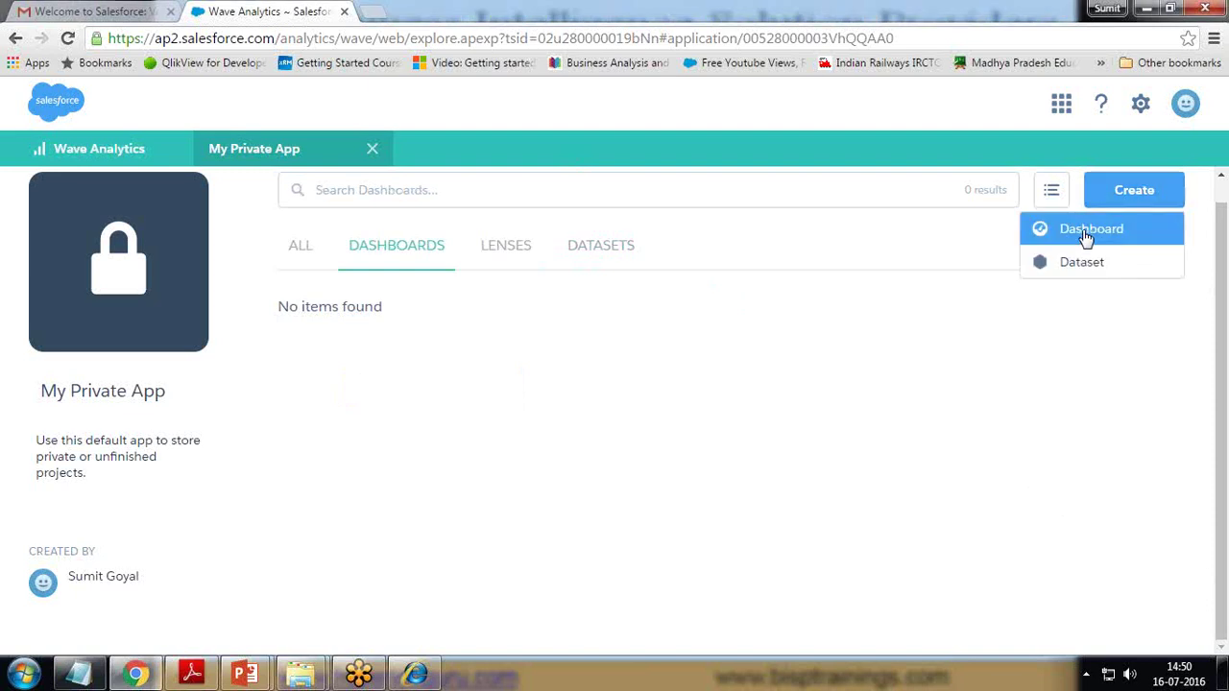
left_click(1082, 227)
left_click_drag(925, 304, 918, 371)
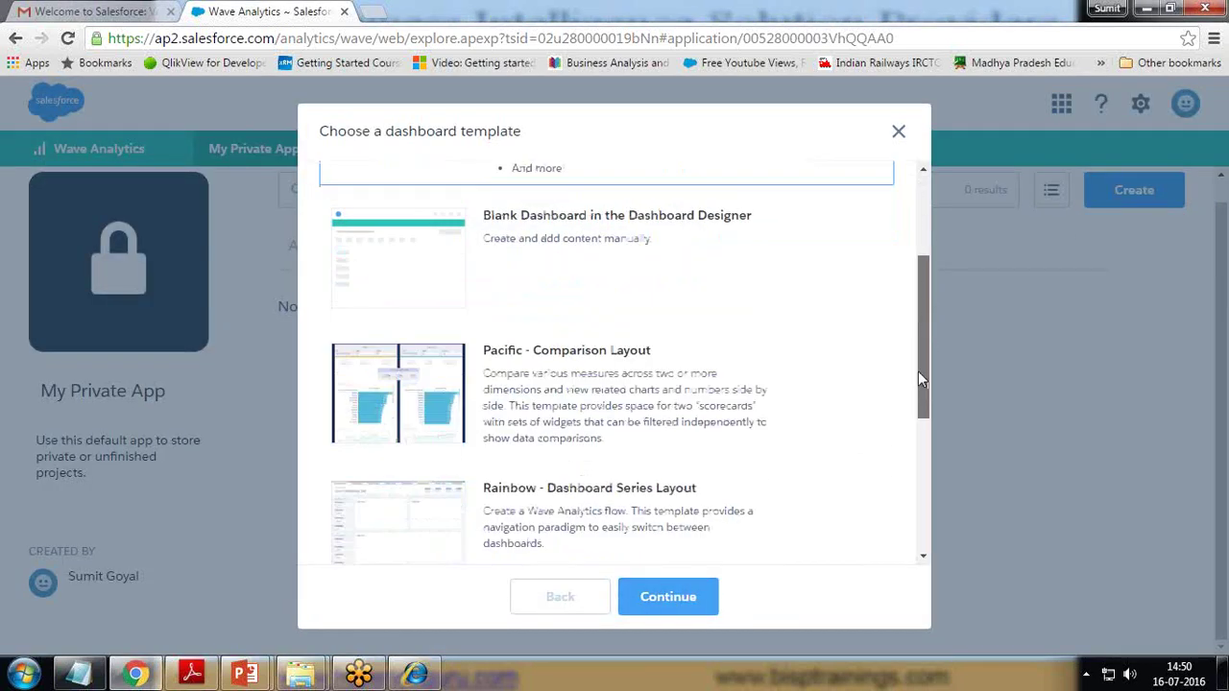
left_click(564, 256)
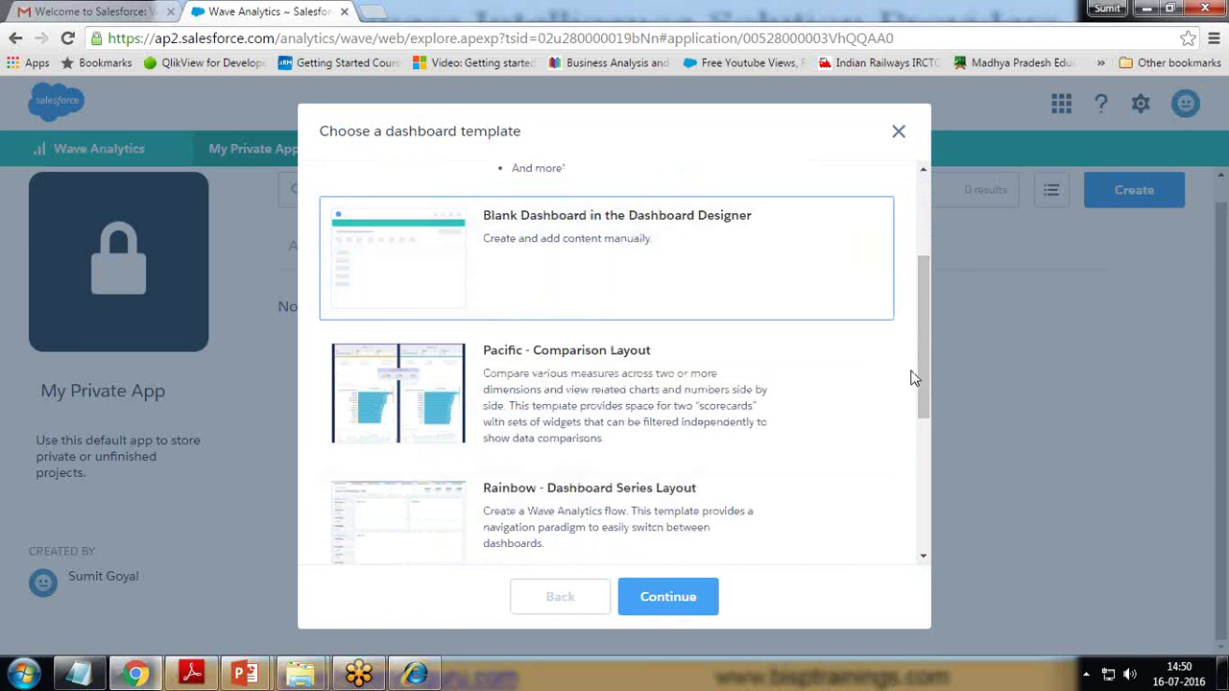
left_click_drag(925, 360, 910, 455)
left_click(664, 603)
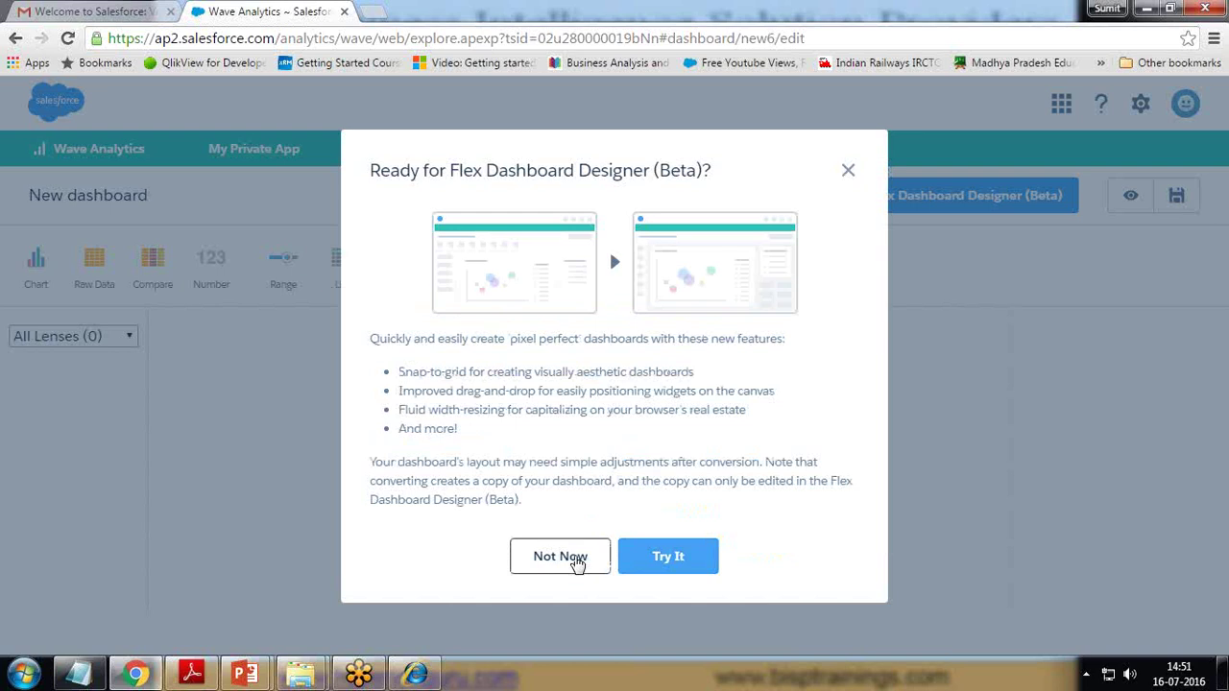
- Decline the Flex prompt, add a chart widget, then open a Flex designer copy
left_click(573, 559)
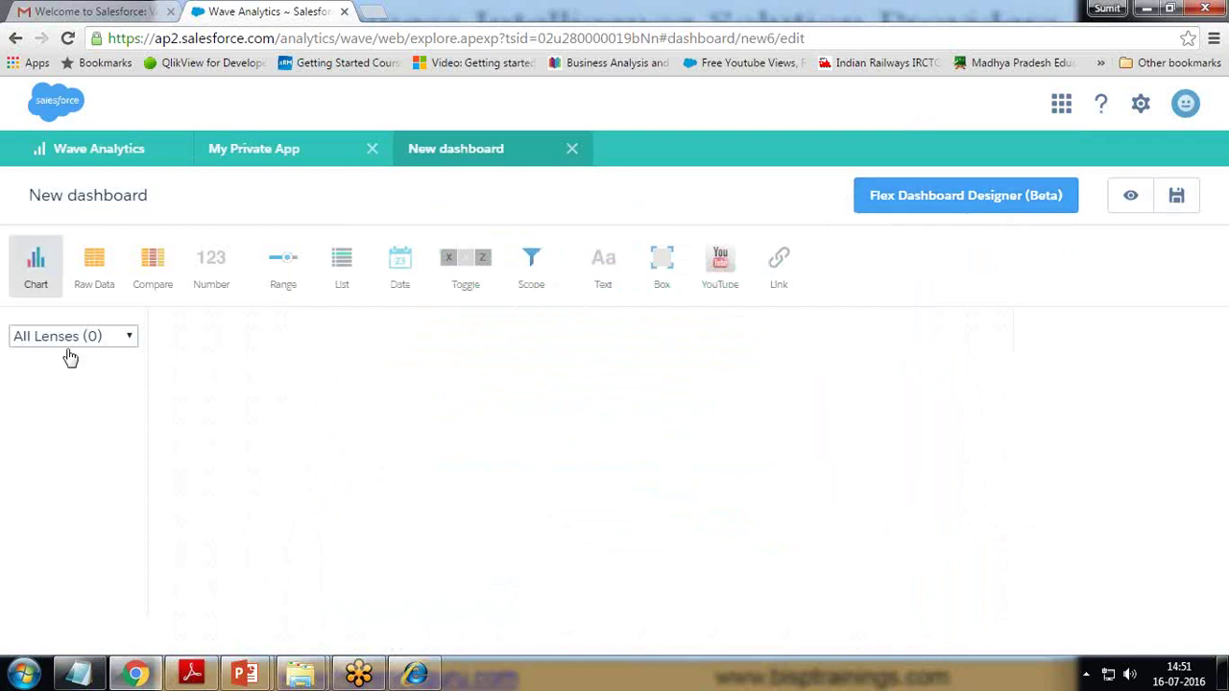
left_click(131, 337)
left_click(131, 337)
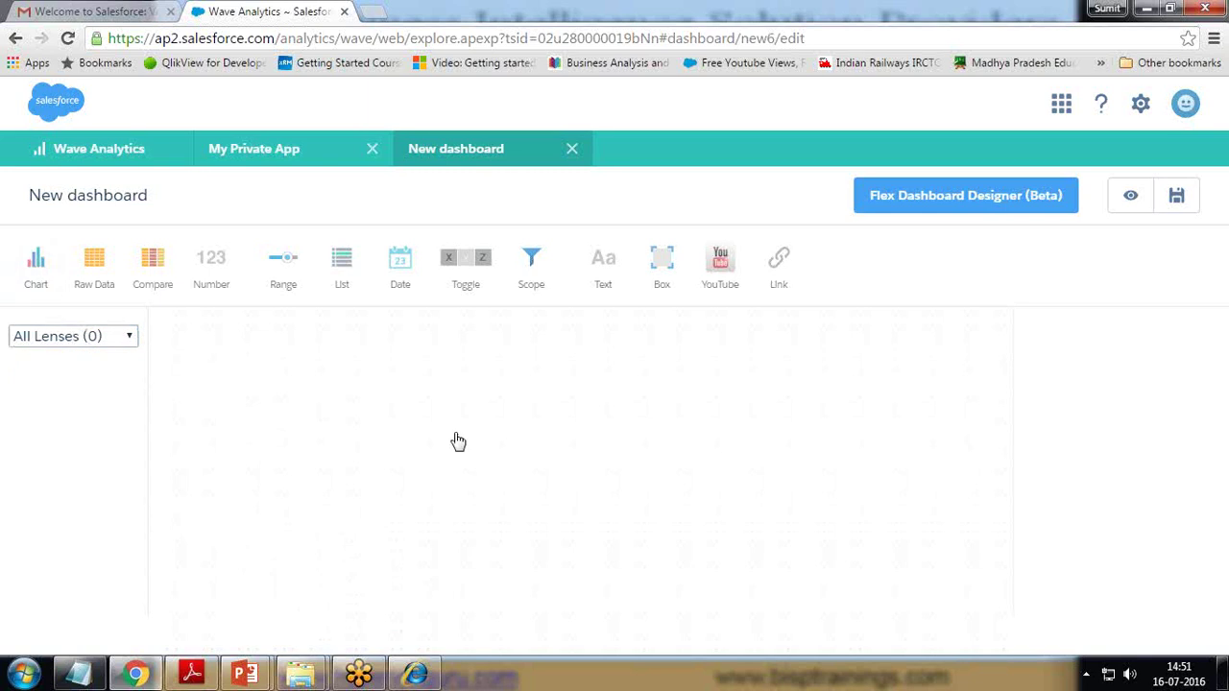
left_click(35, 269)
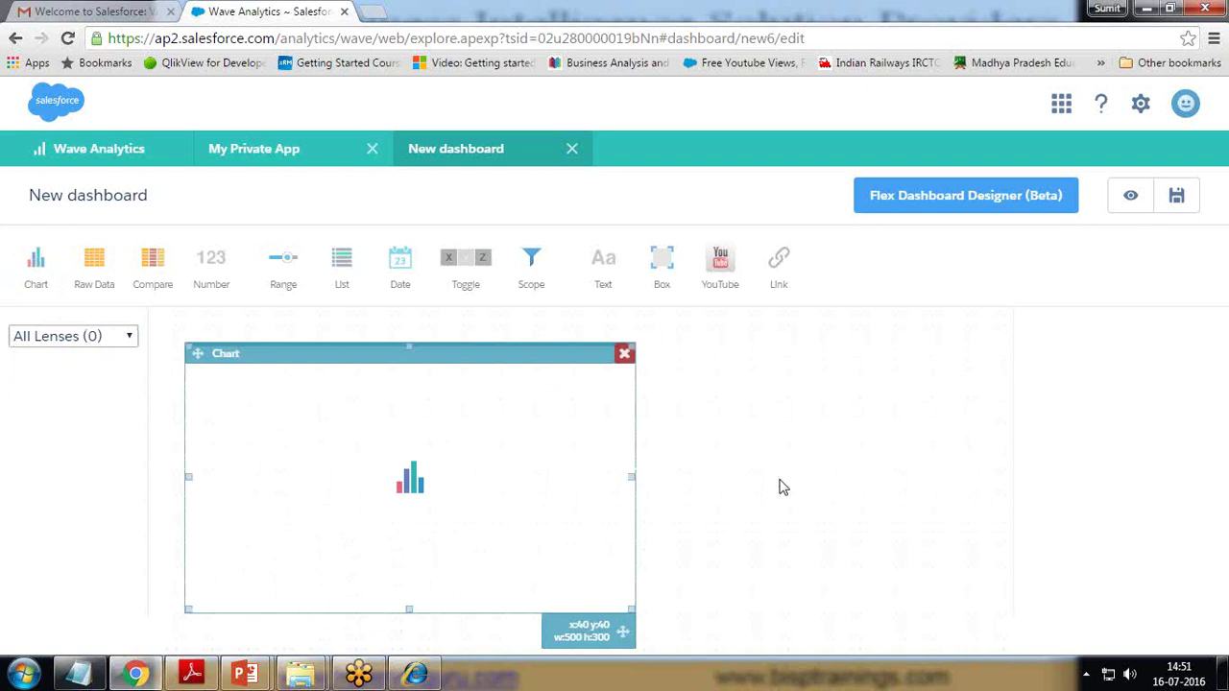
left_click(782, 486)
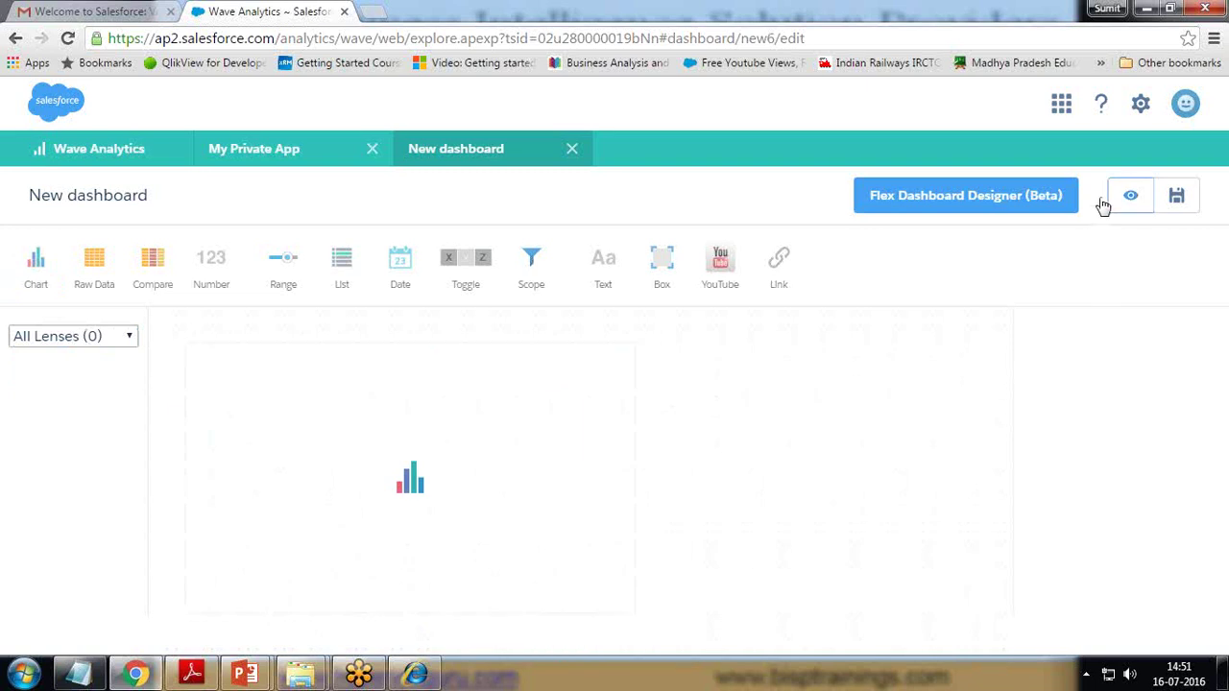
left_click(1042, 202)
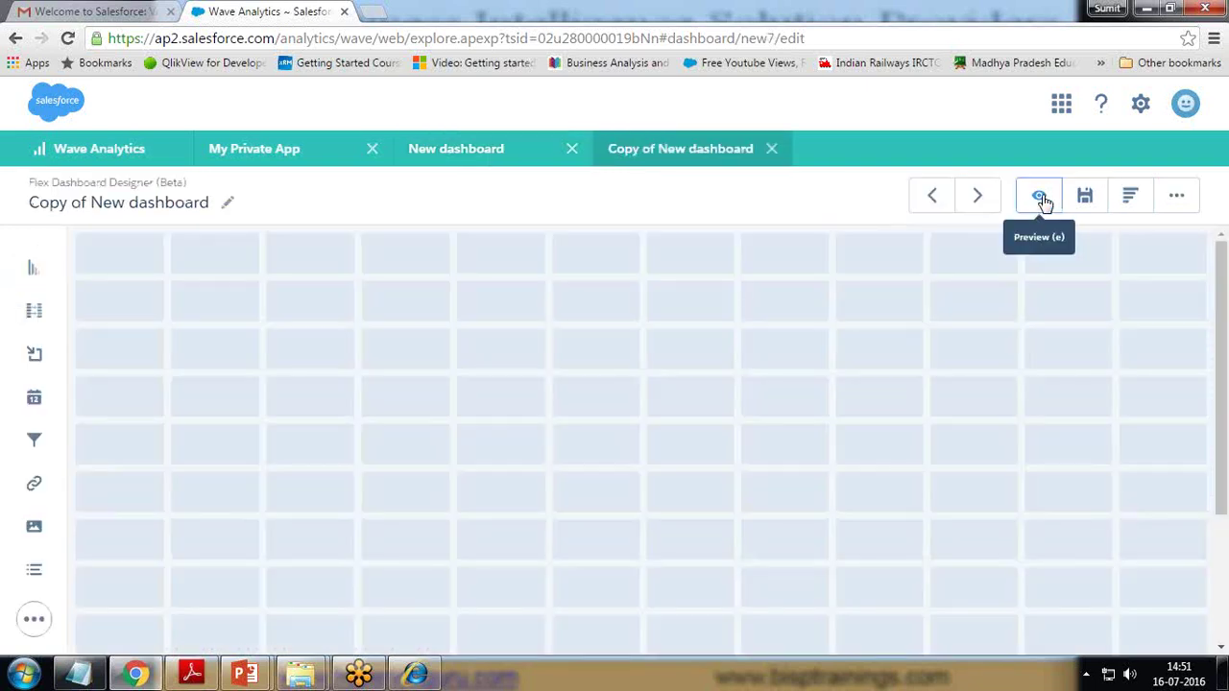
- Close the copied dashboard and drag three chart widgets side by side onto the top row
left_click(1038, 197)
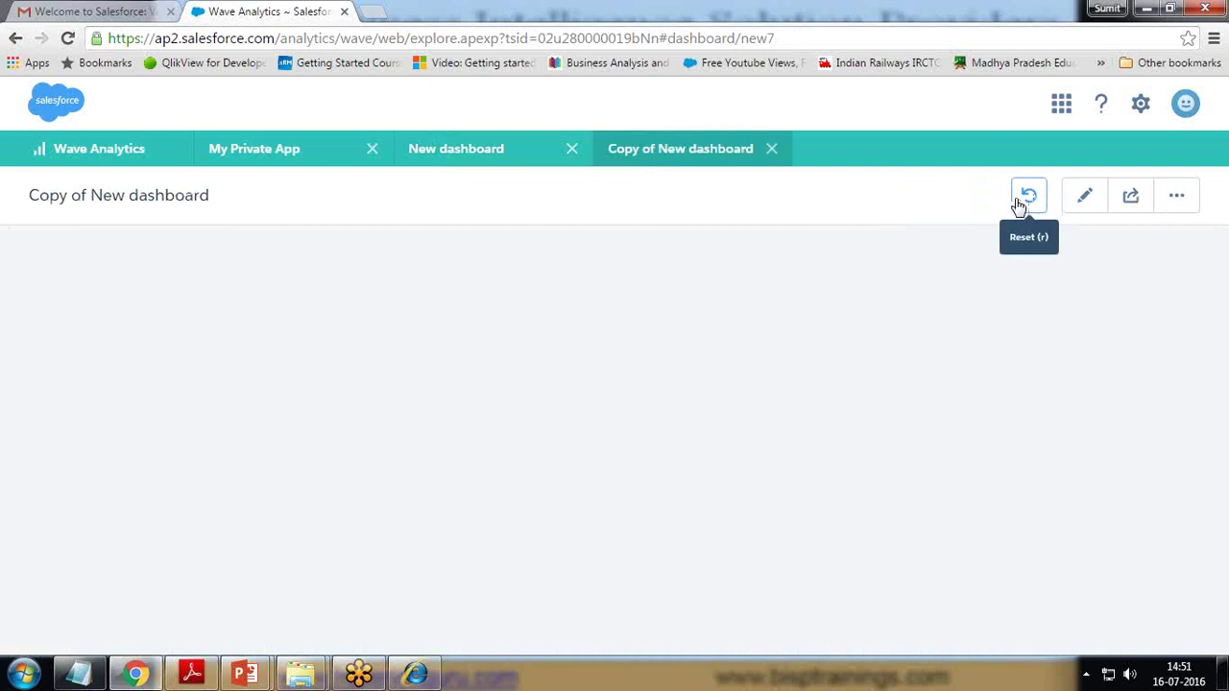
left_click(772, 150)
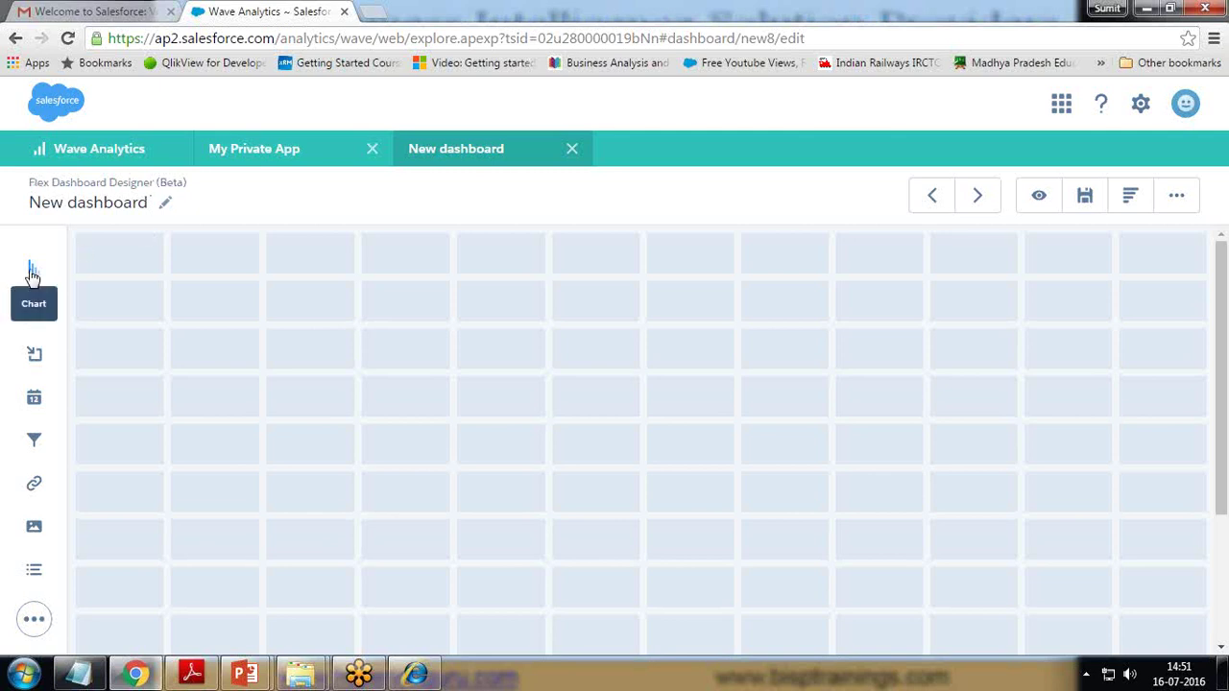
left_click_drag(31, 275, 141, 305)
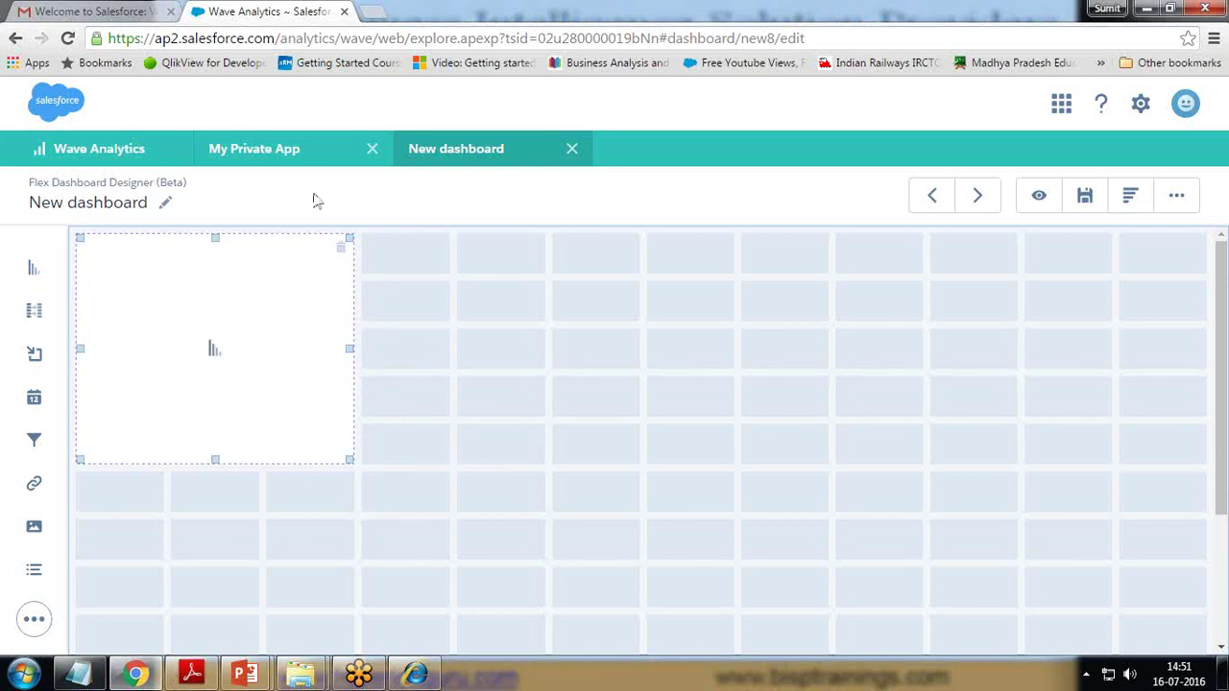
left_click_drag(34, 274, 412, 310)
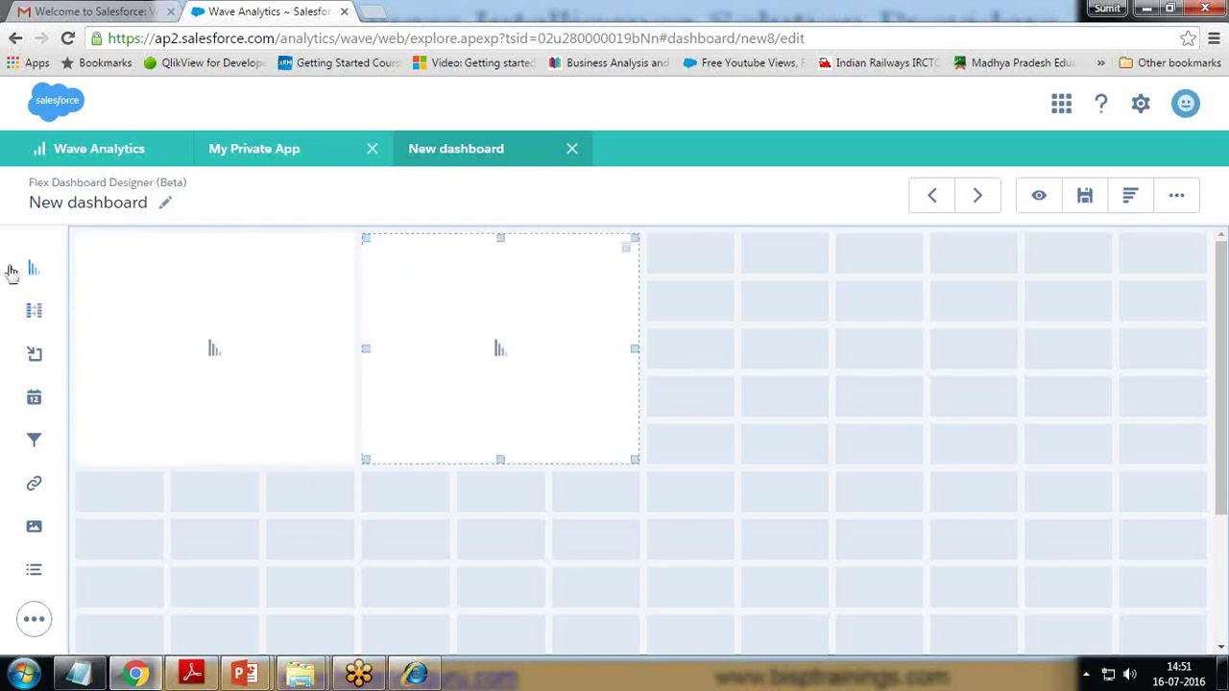
left_click_drag(37, 269, 678, 294)
left_click_drag(33, 268, 7, 283)
scroll(164, 502, "down", 3)
scroll(118, 497, "down", 2)
scroll(202, 477, "up", 2)
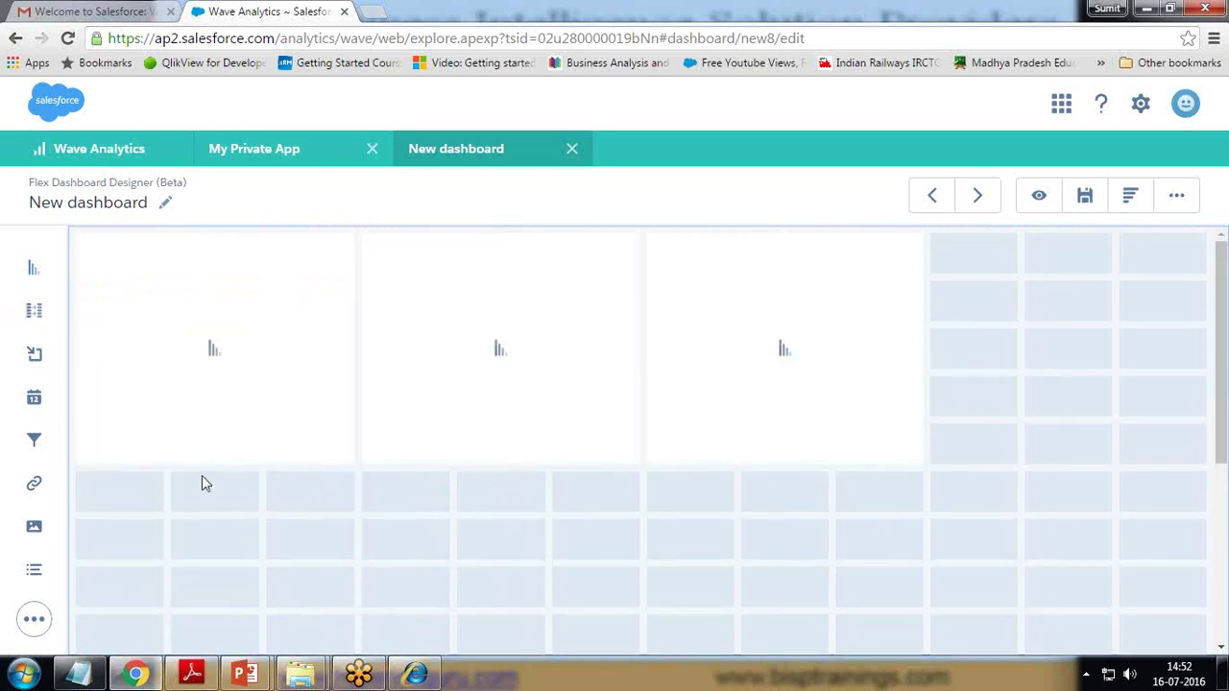
- Set the Dashboard Properties Background Color to the teal Primary swatch
left_click(1179, 197)
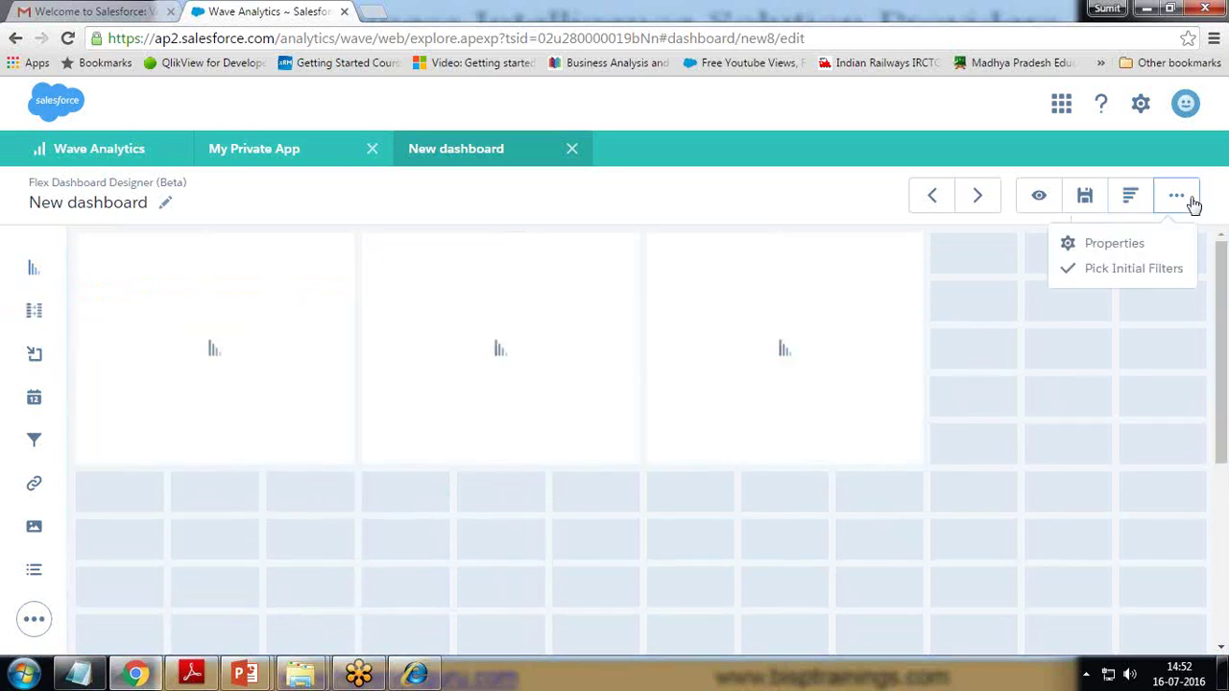
left_click(1108, 245)
left_click(989, 175)
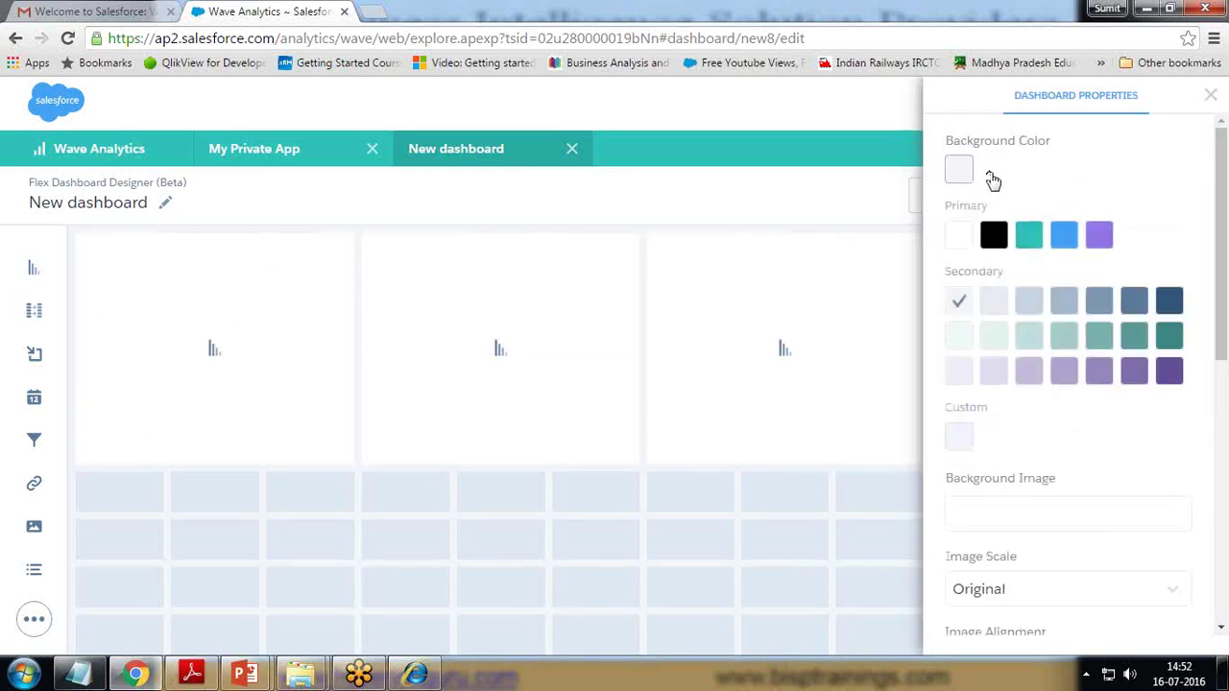
left_click(1030, 238)
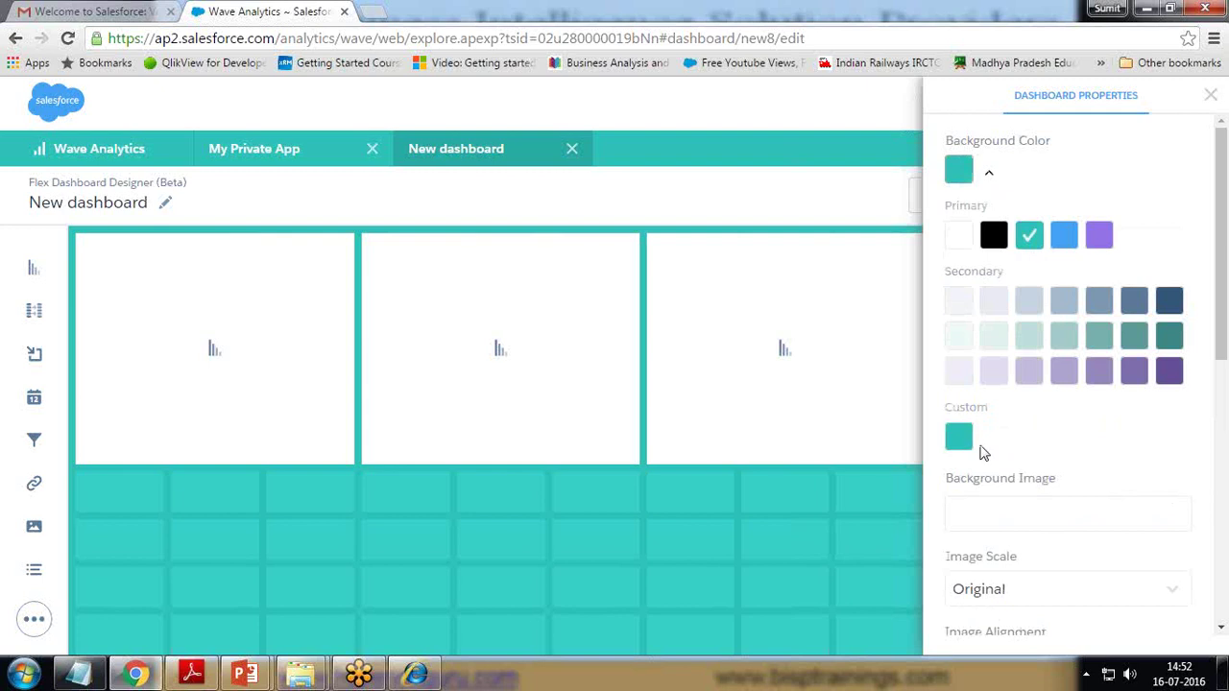
left_click(1211, 95)
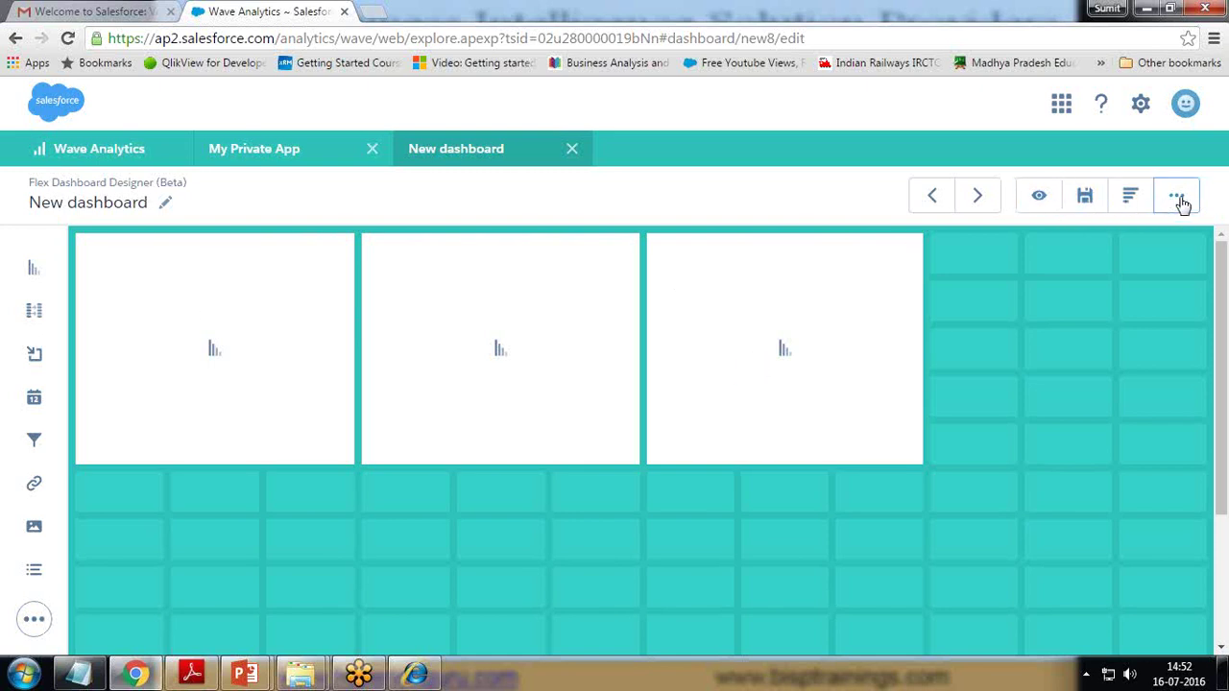
- Create a new dashboard step based on FinancialDataSet
left_click(1173, 198)
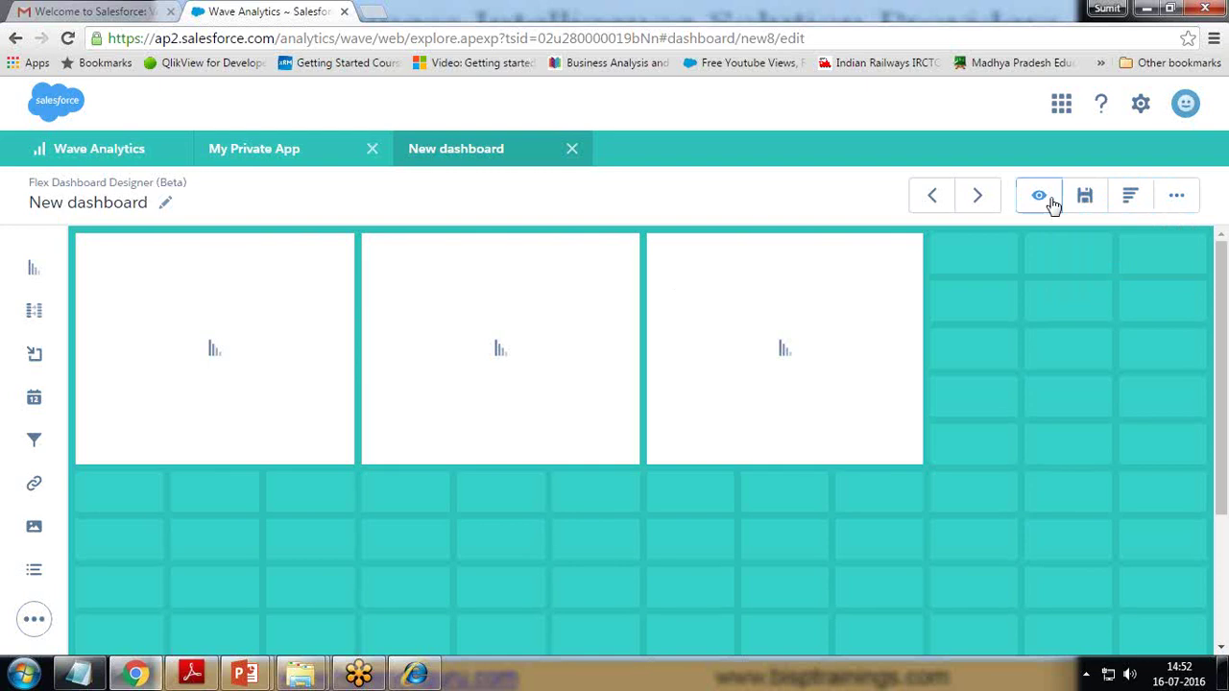
left_click(1129, 197)
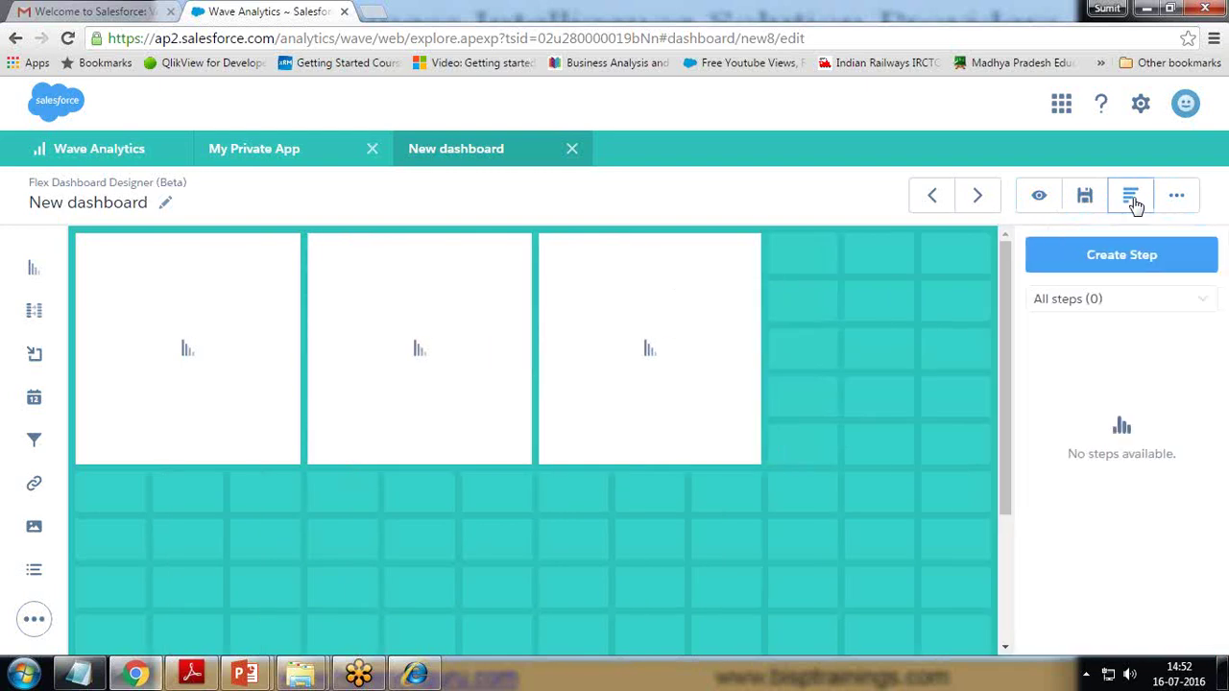
left_click(1116, 261)
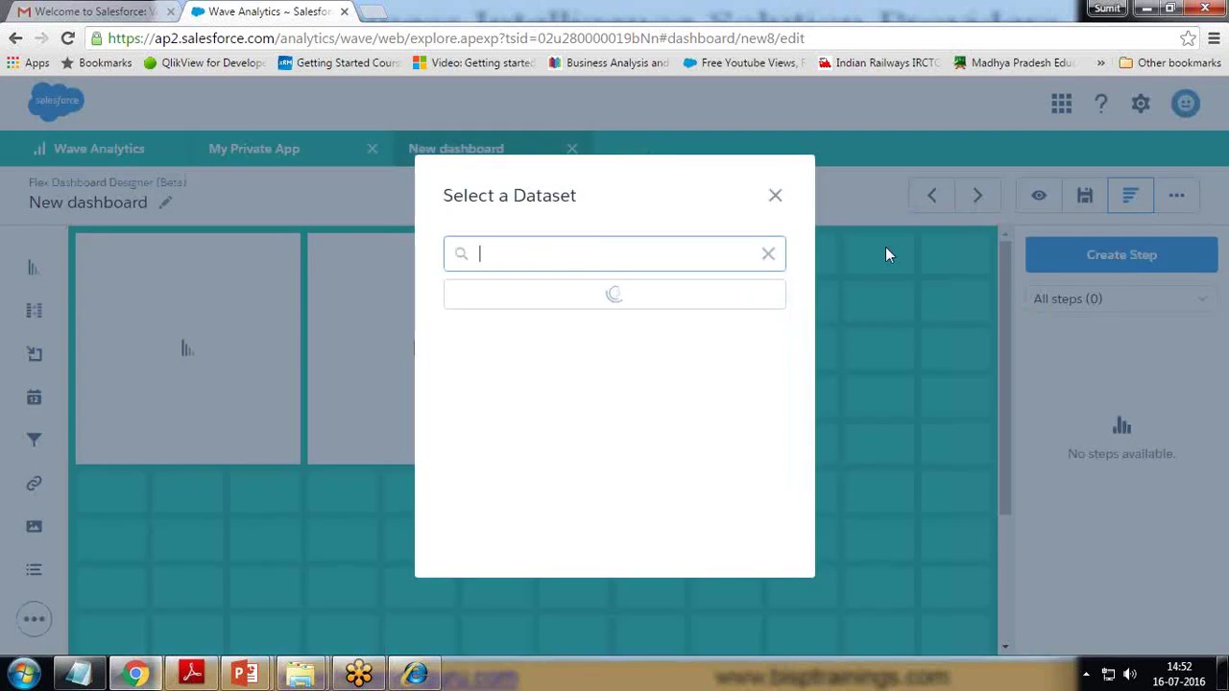
left_click(523, 301)
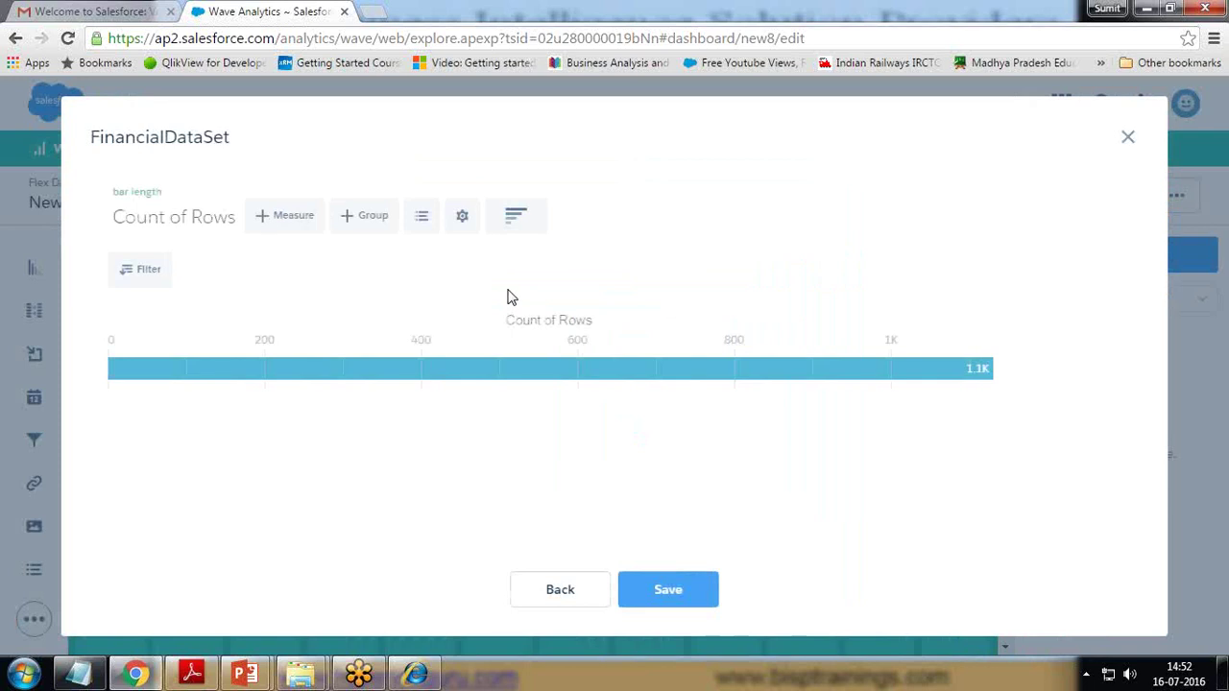
- Group the step by Region and change the measure to Sum of Amount
left_click(366, 221)
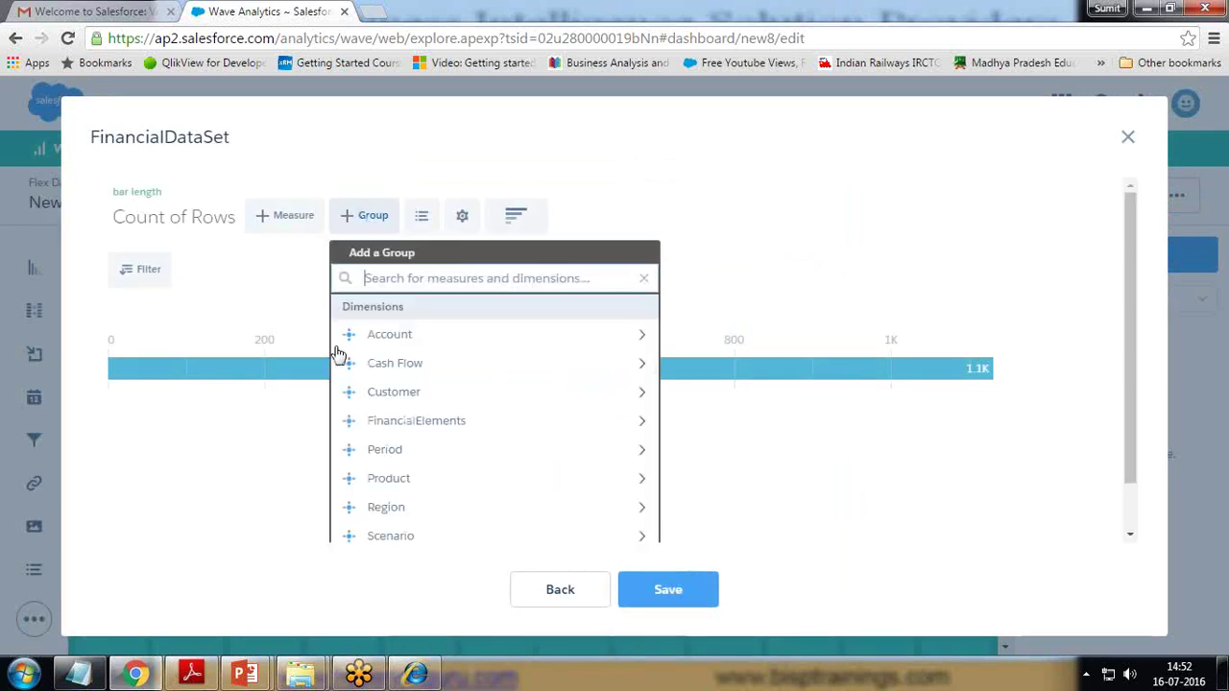
left_click(405, 507)
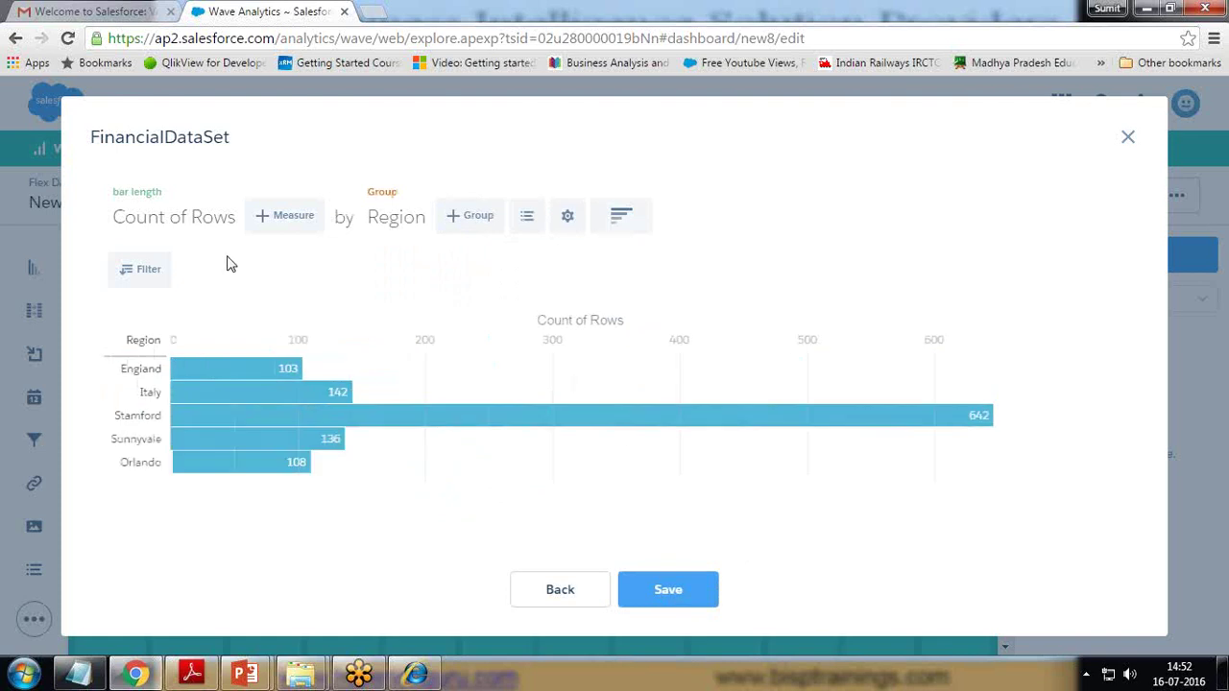
left_click(177, 223)
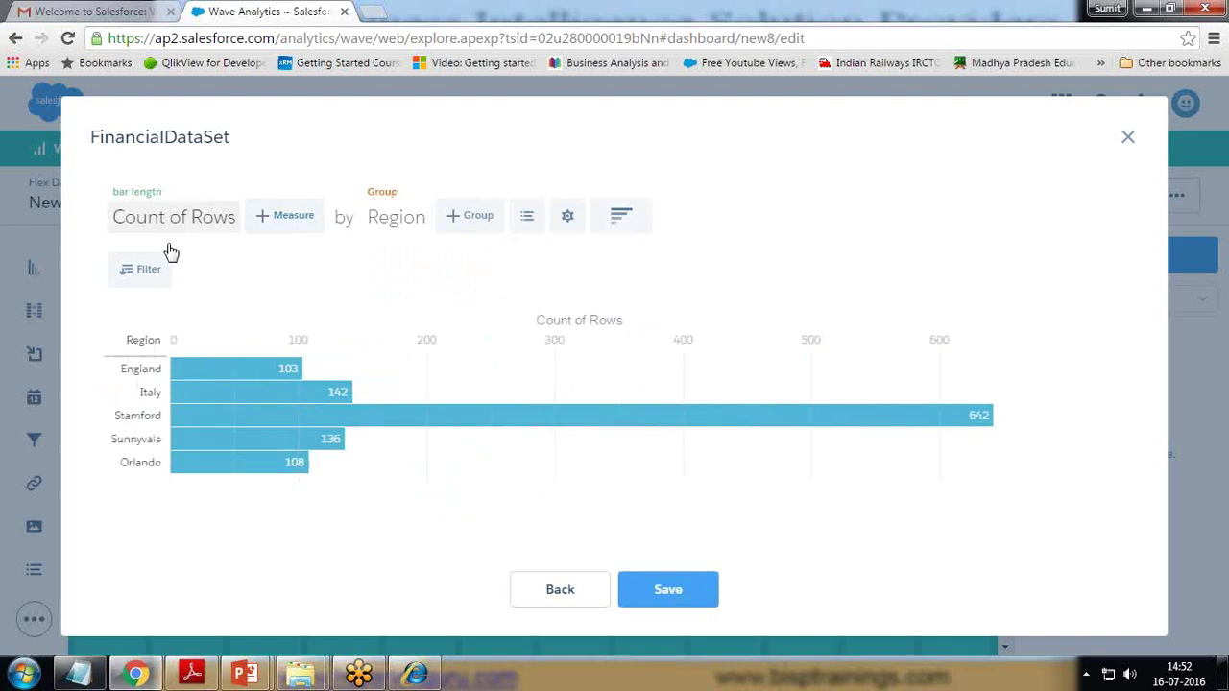
left_click(142, 323)
left_click(260, 315)
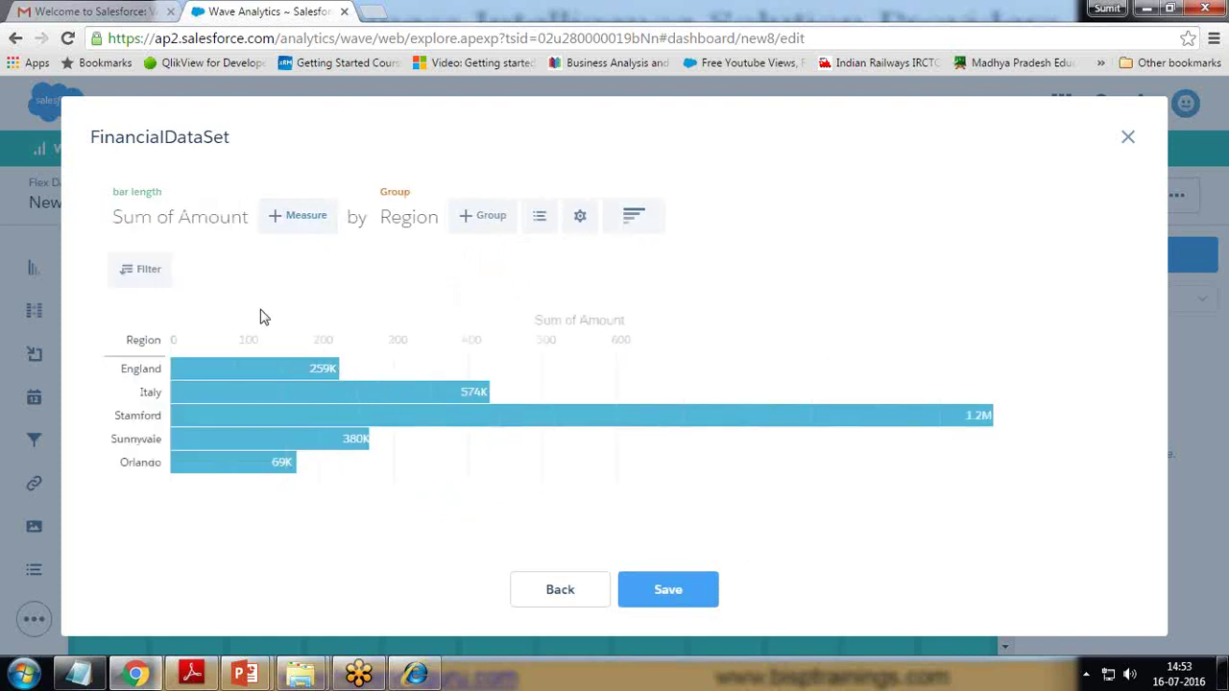
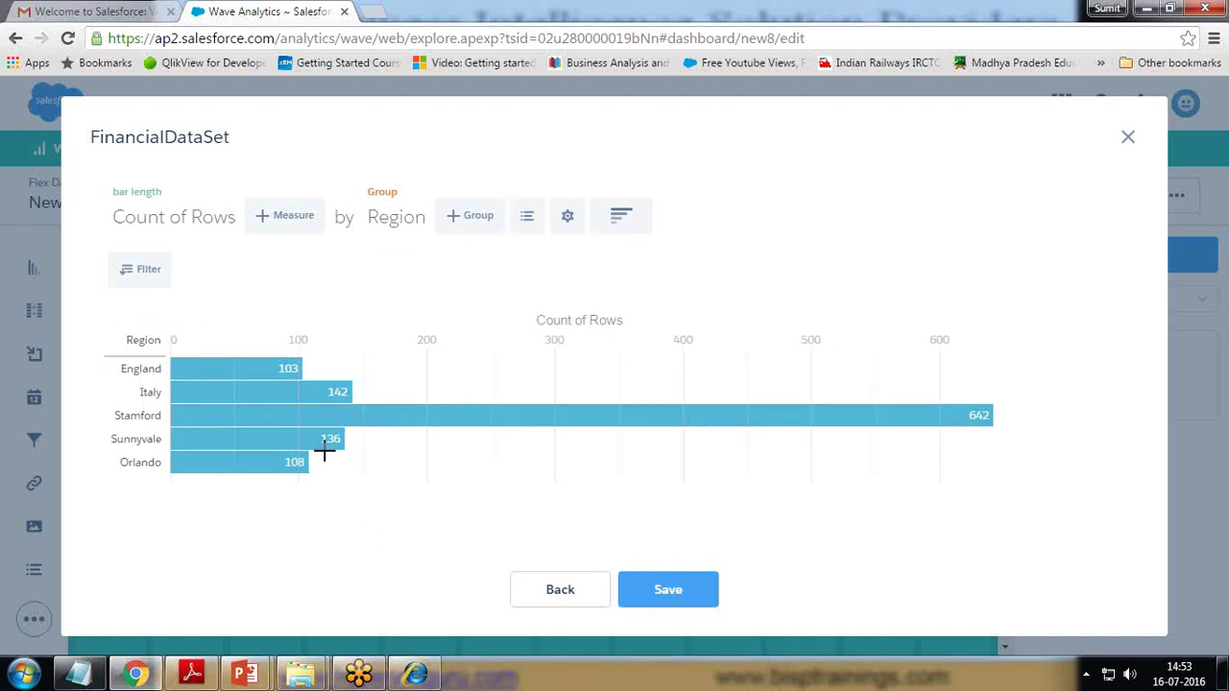
- Change the region chart to a donut and save it as a new step
left_click(626, 219)
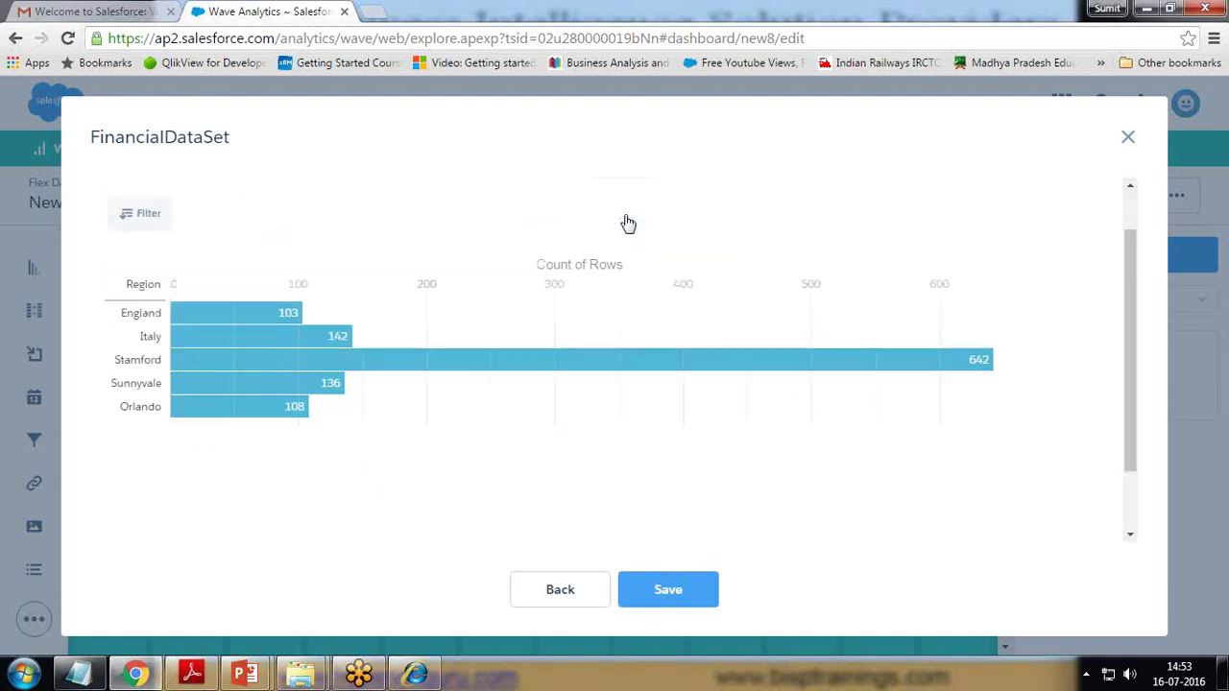
left_click(349, 350)
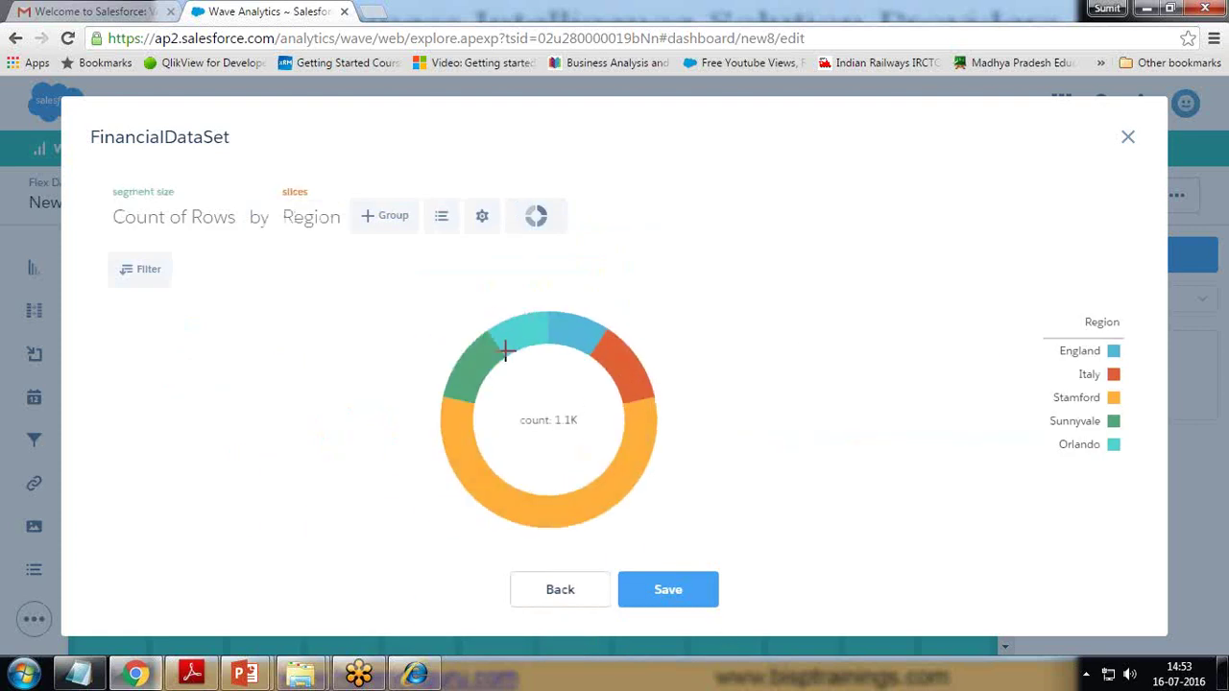
mouse_move(625, 361)
left_click(681, 587)
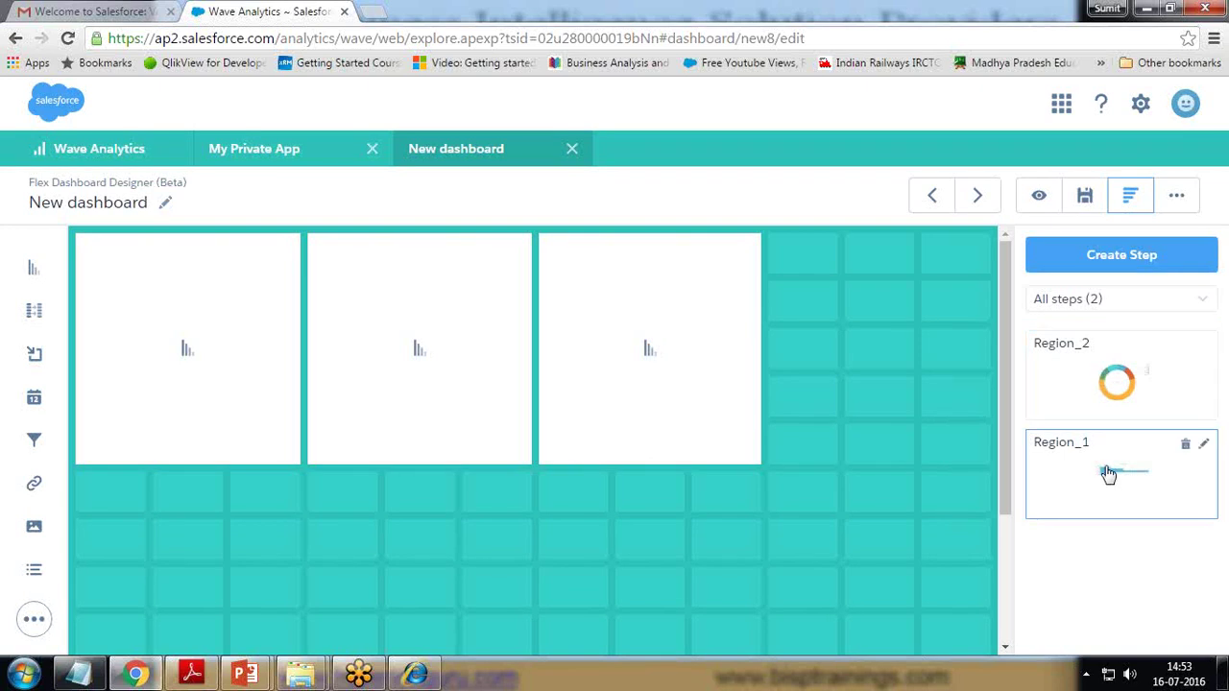
- Place Region_1 bar charts in the first and third widgets and the Region_2 donut in the middle
left_click_drag(1114, 468, 206, 338)
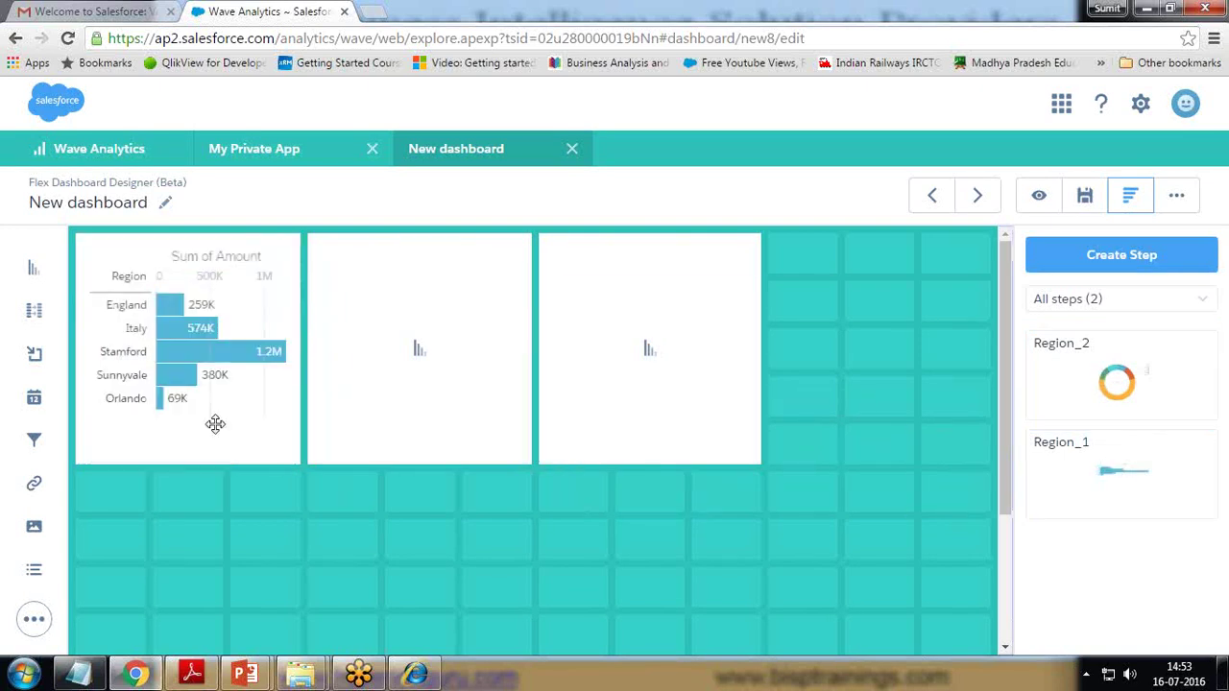
left_click_drag(1117, 381, 397, 332)
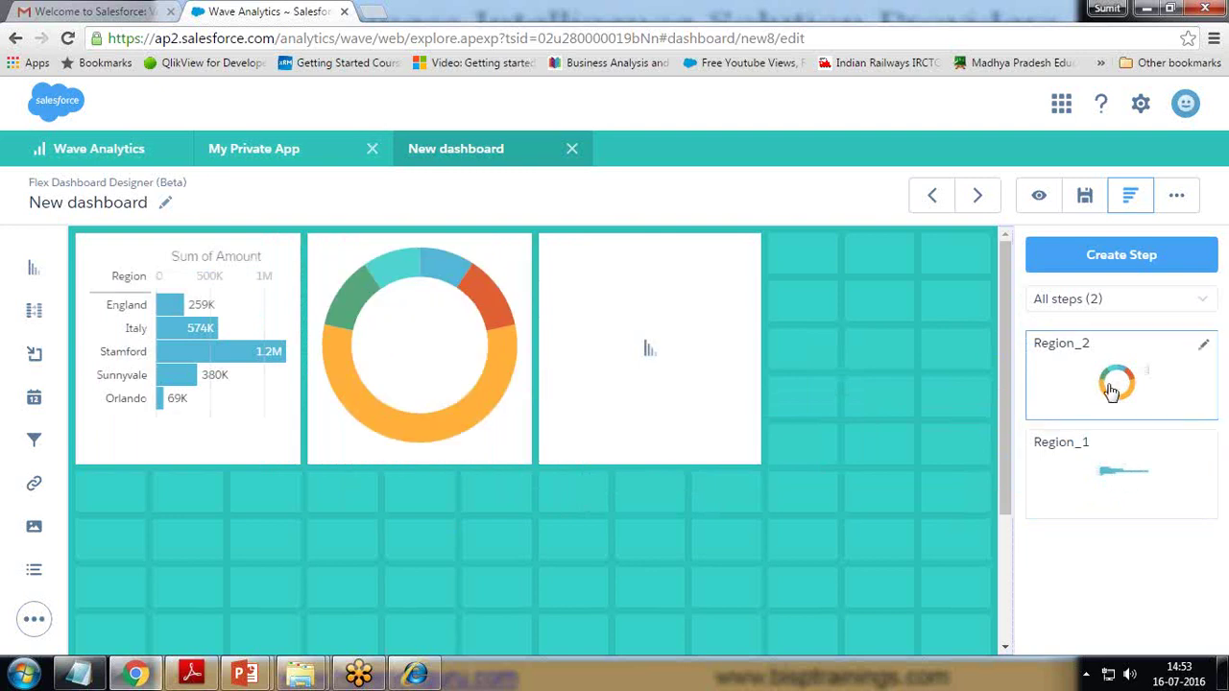
left_click_drag(1117, 376, 988, 373)
left_click_drag(1123, 471, 658, 342)
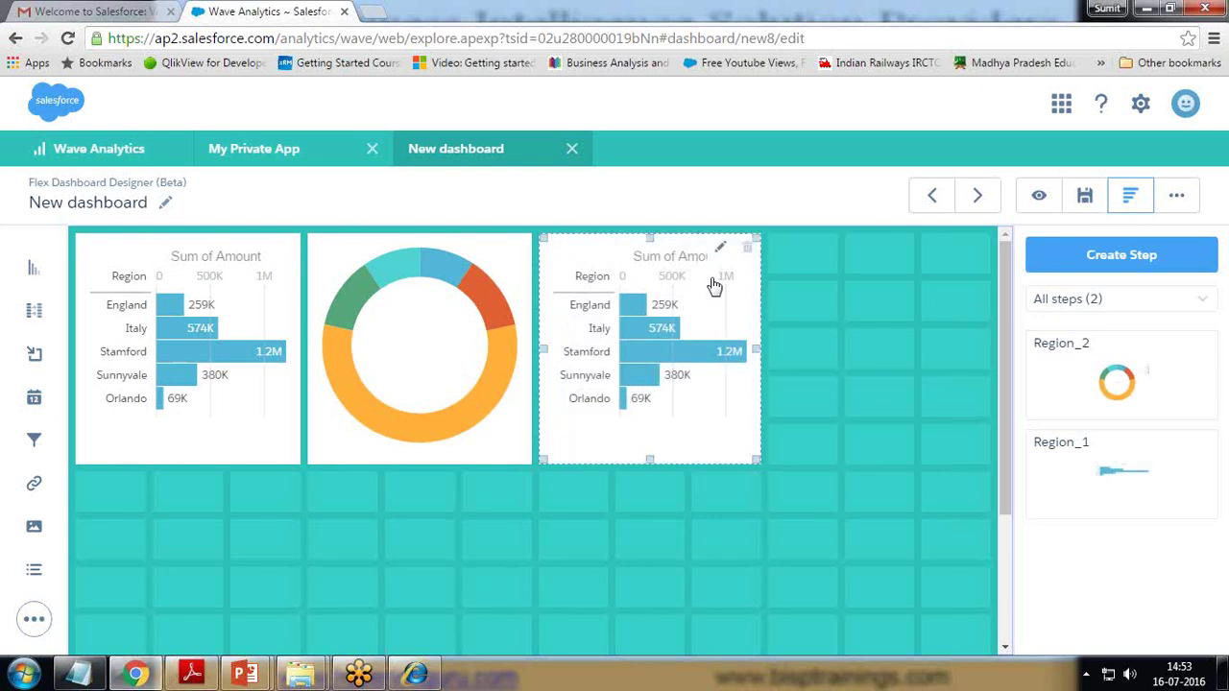
- Make the third dashboard widget a column chart
left_click(721, 254)
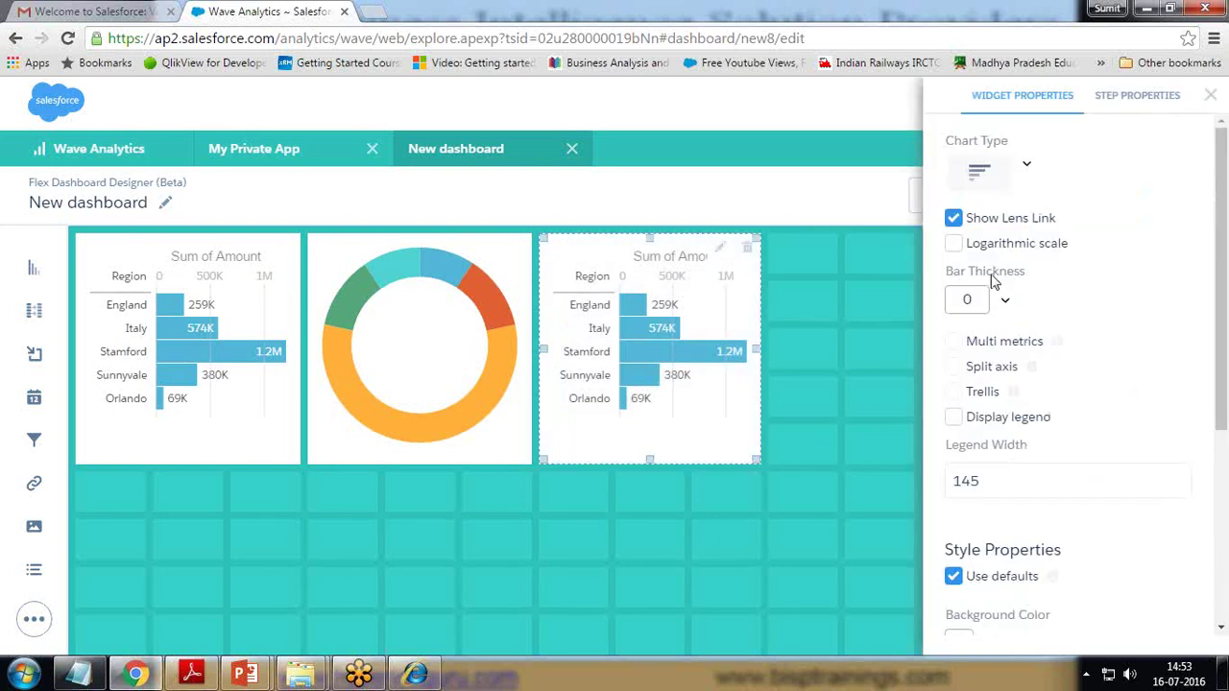
left_click(979, 169)
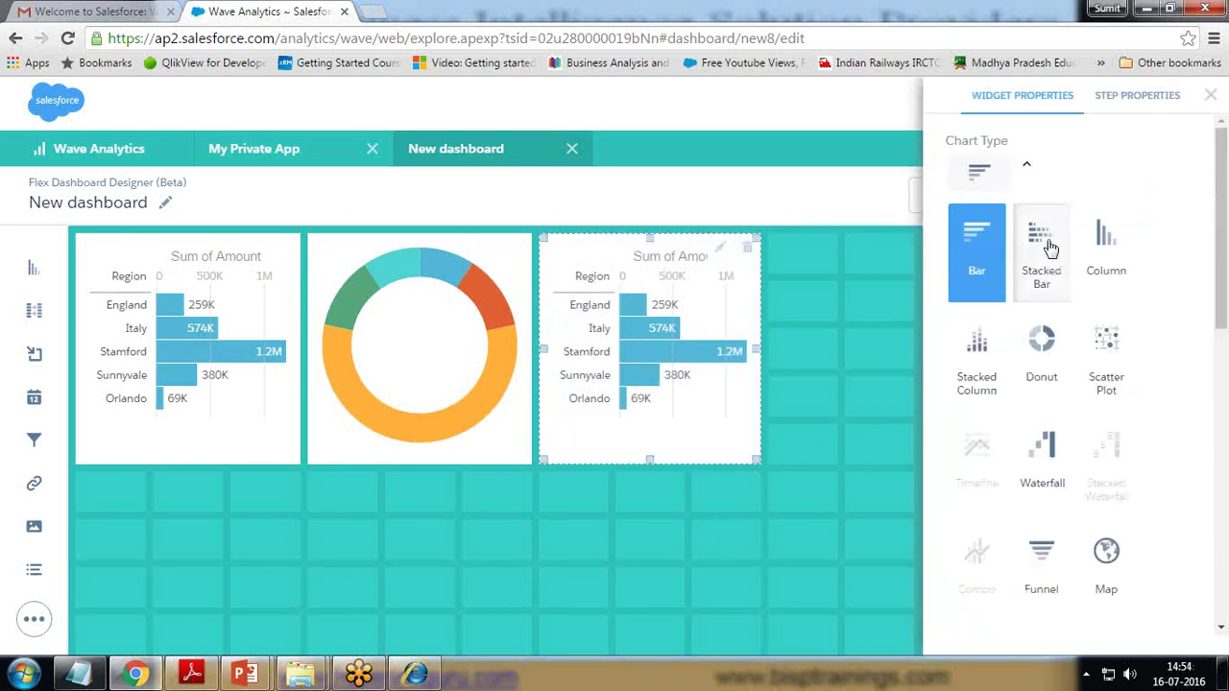
left_click(1108, 247)
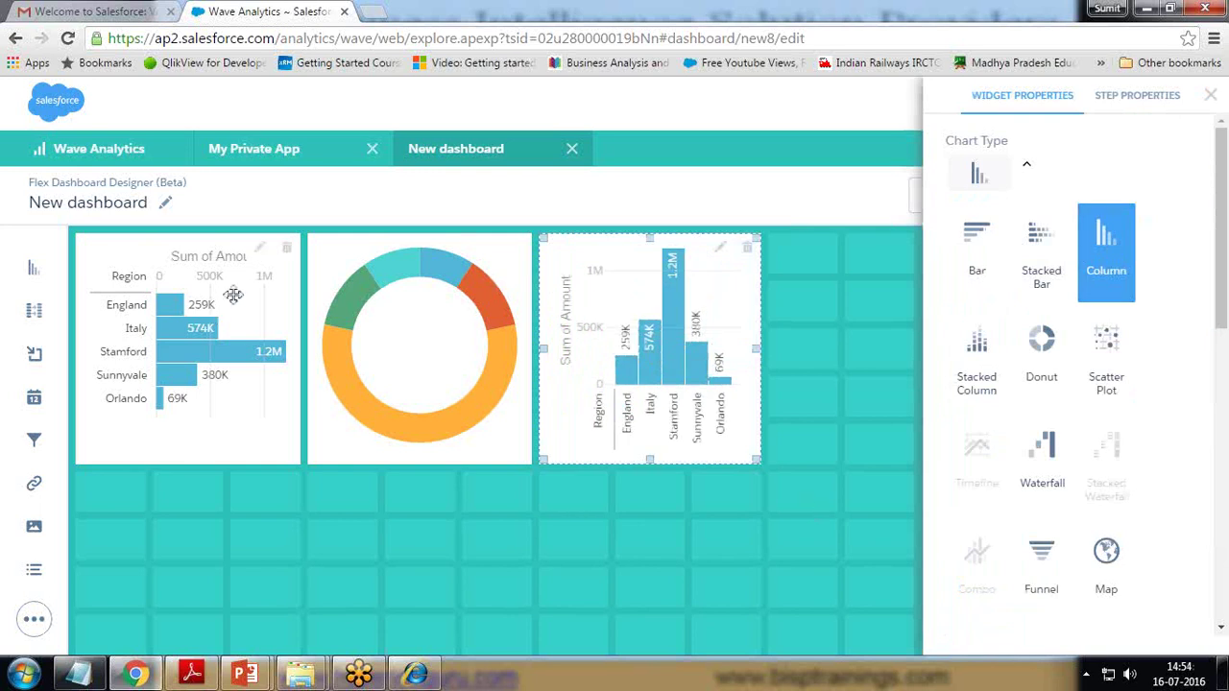
- Make the first widget a waterfall chart after trying stacked column and stacked bar, then close properties
left_click(246, 256)
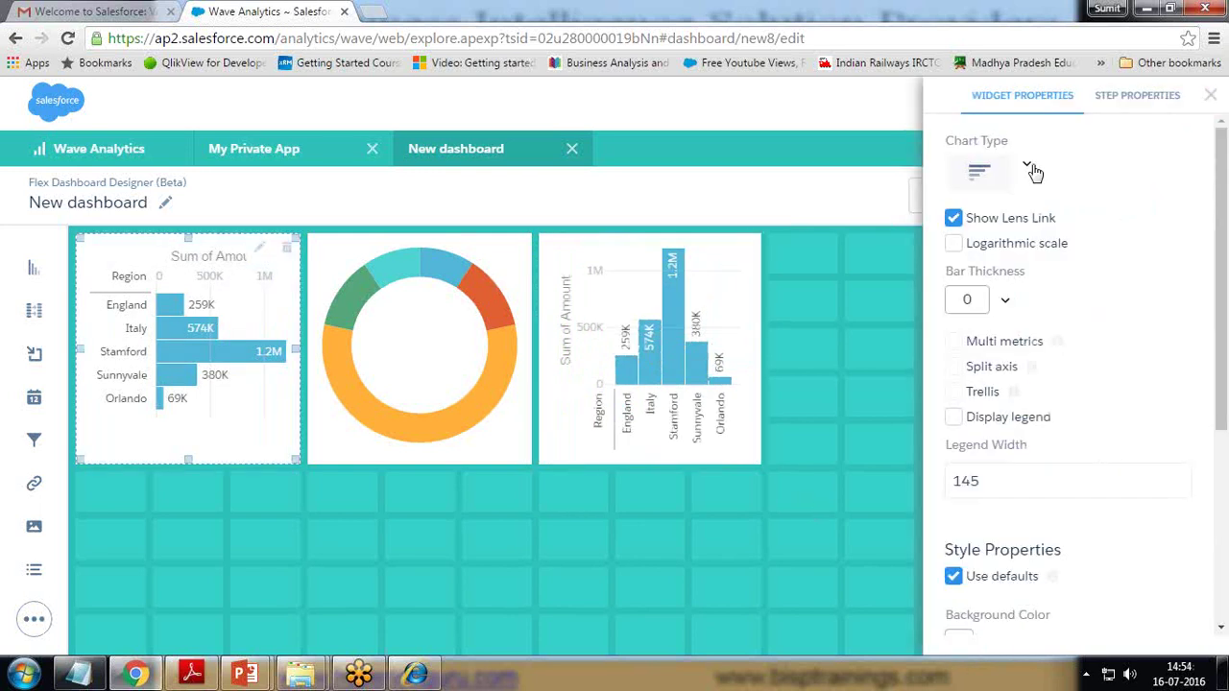
left_click(1029, 168)
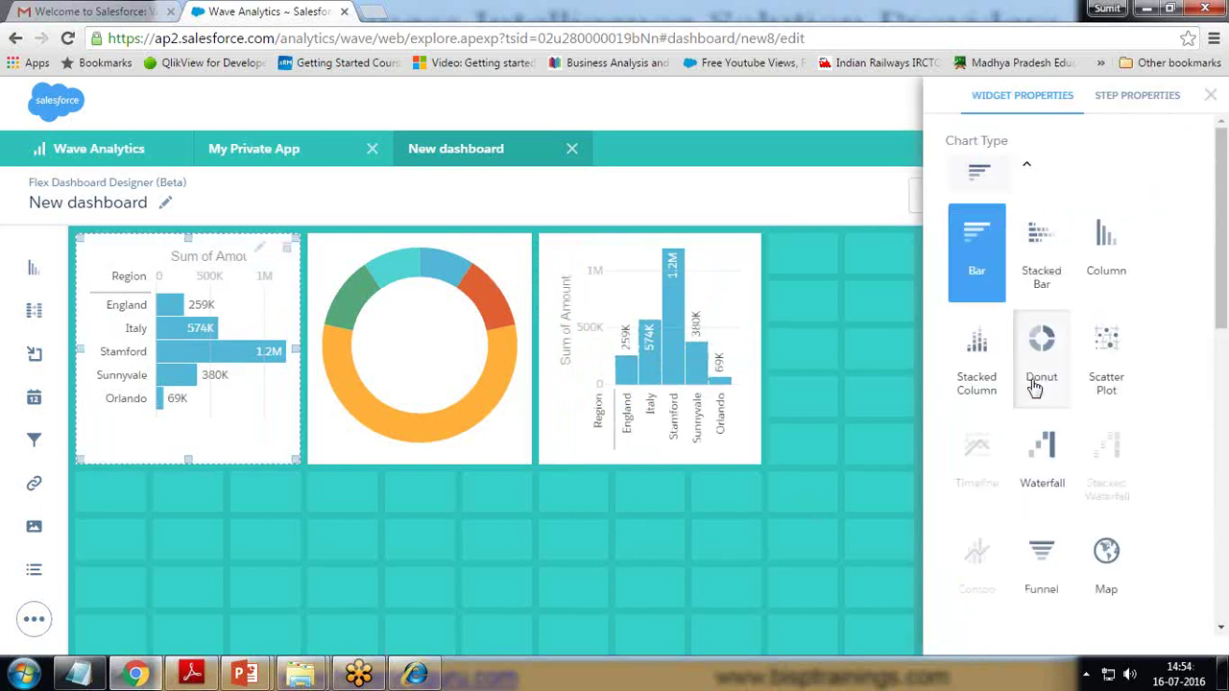
left_click(979, 382)
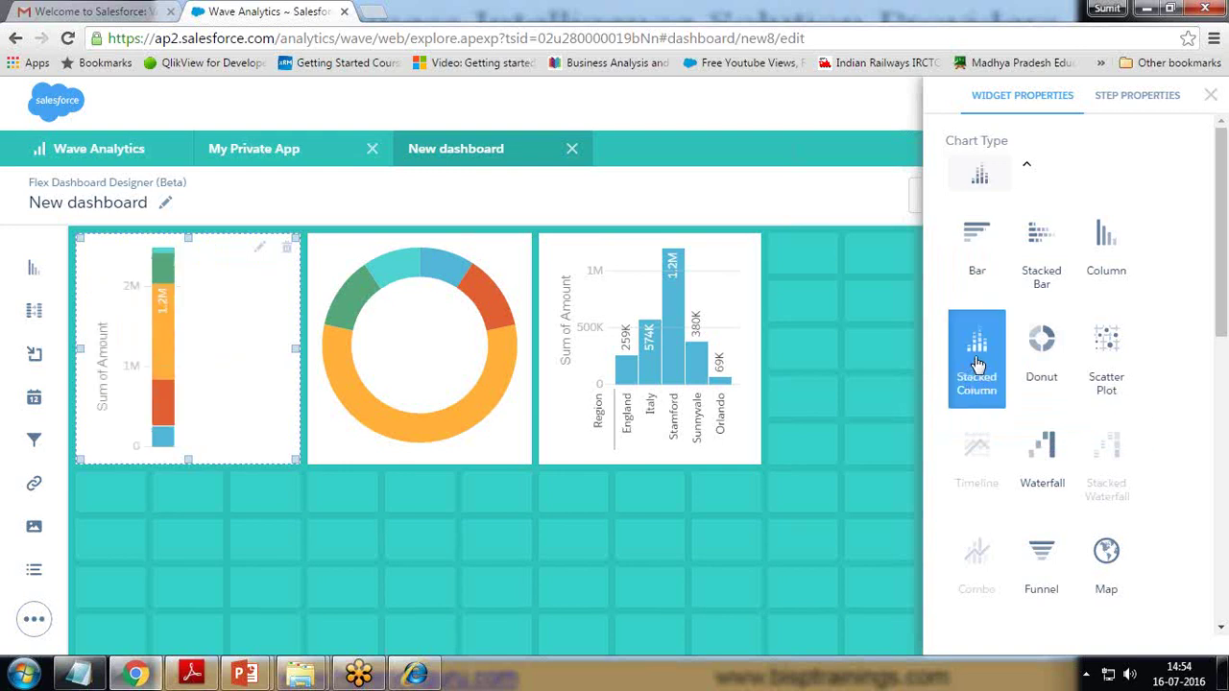
left_click(1041, 245)
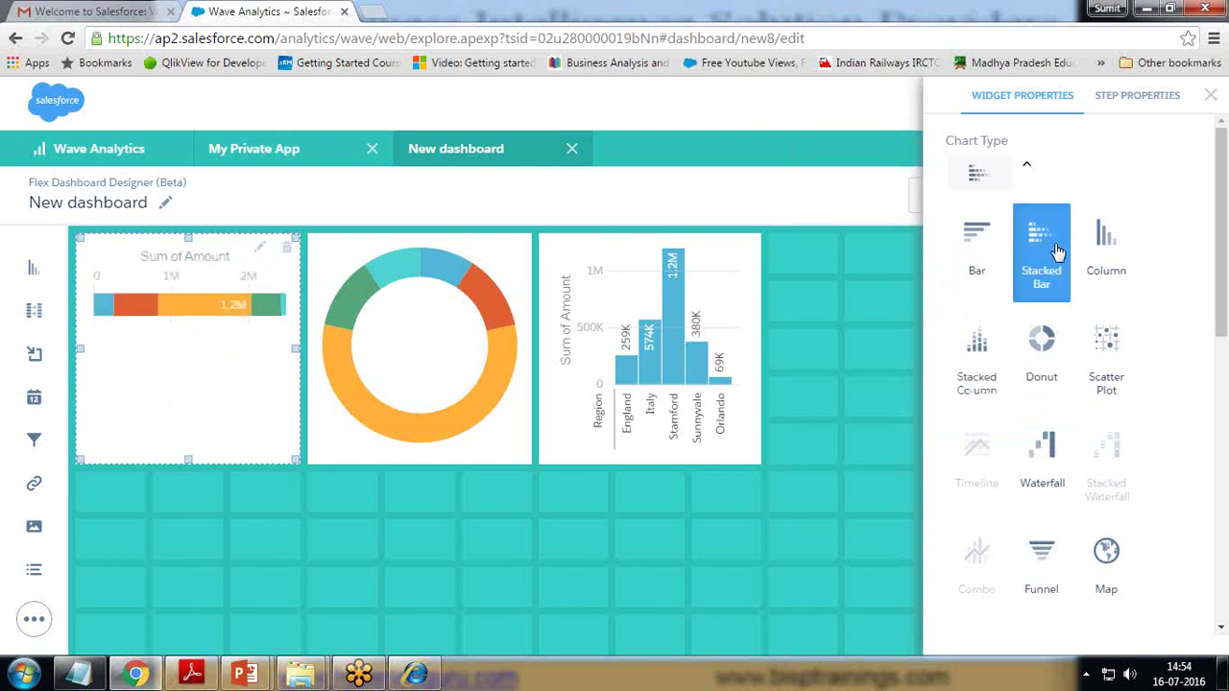
left_click(1049, 456)
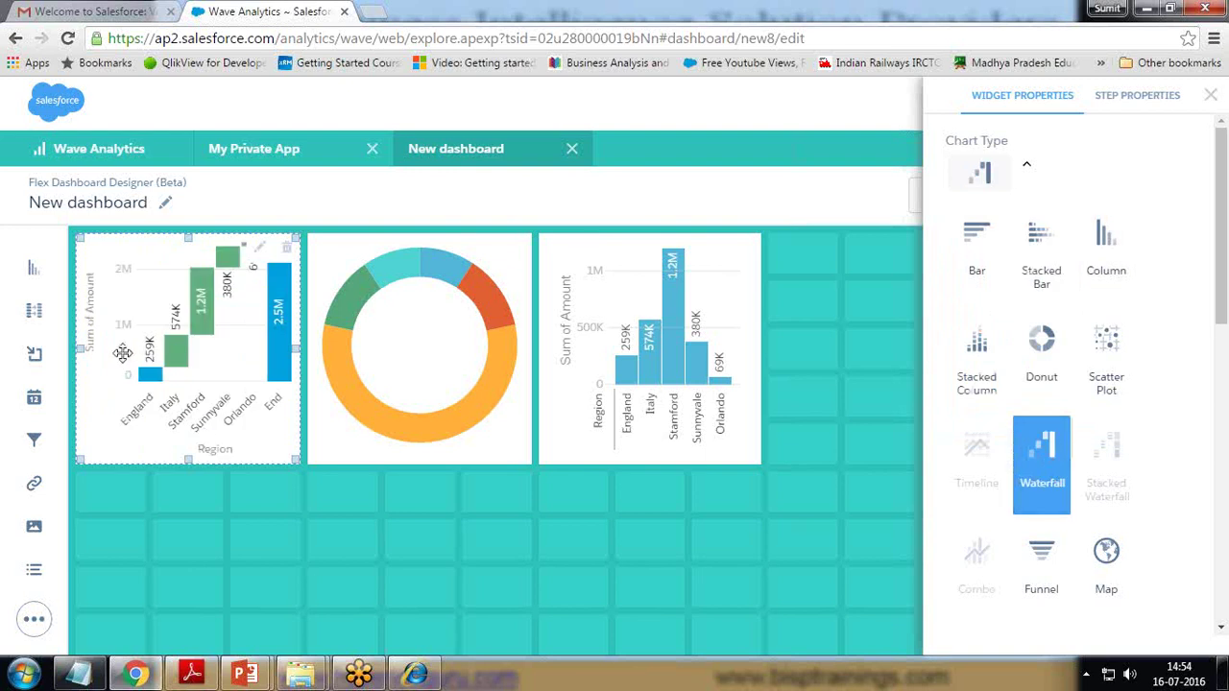
left_click(1211, 95)
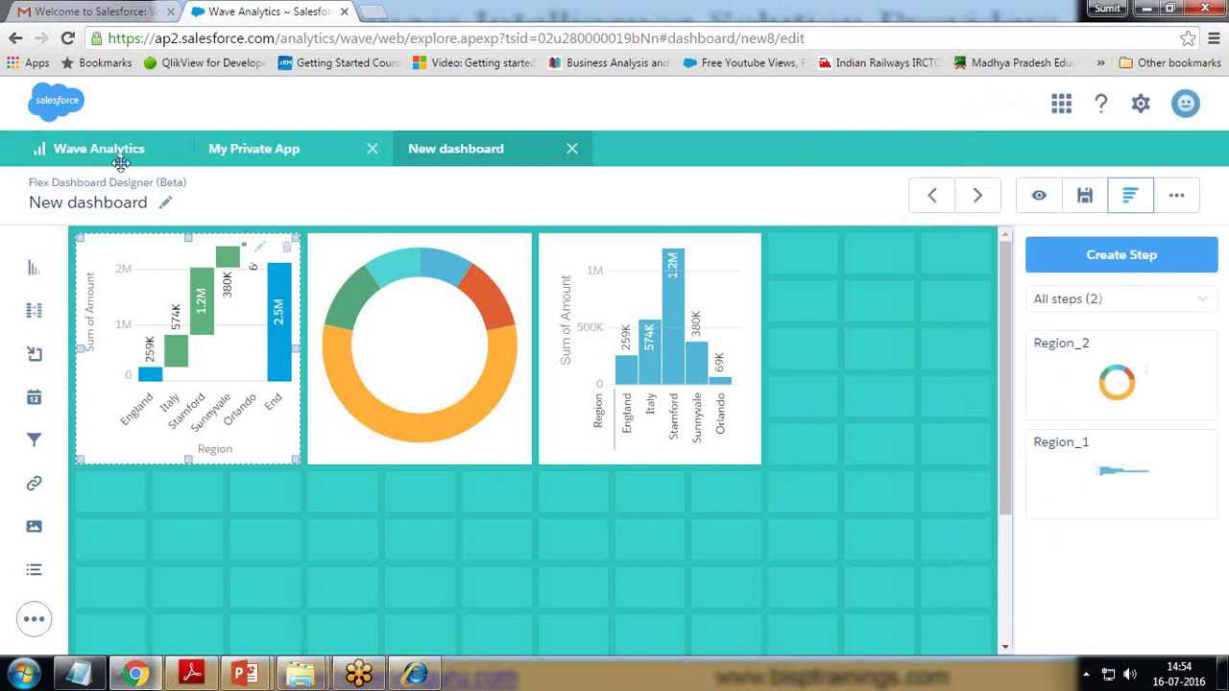
- Save the dashboard as 'Bisp Dashboard' in My Private App and close its tab
left_click(1084, 196)
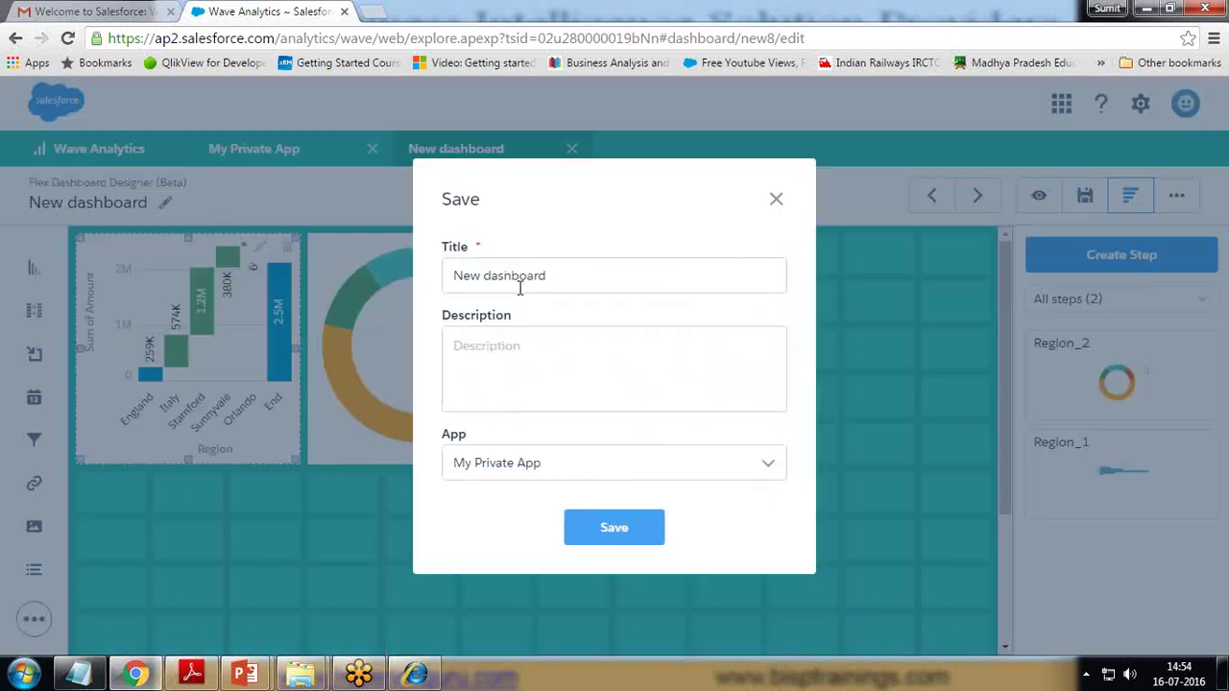
left_click_drag(549, 277, 416, 288)
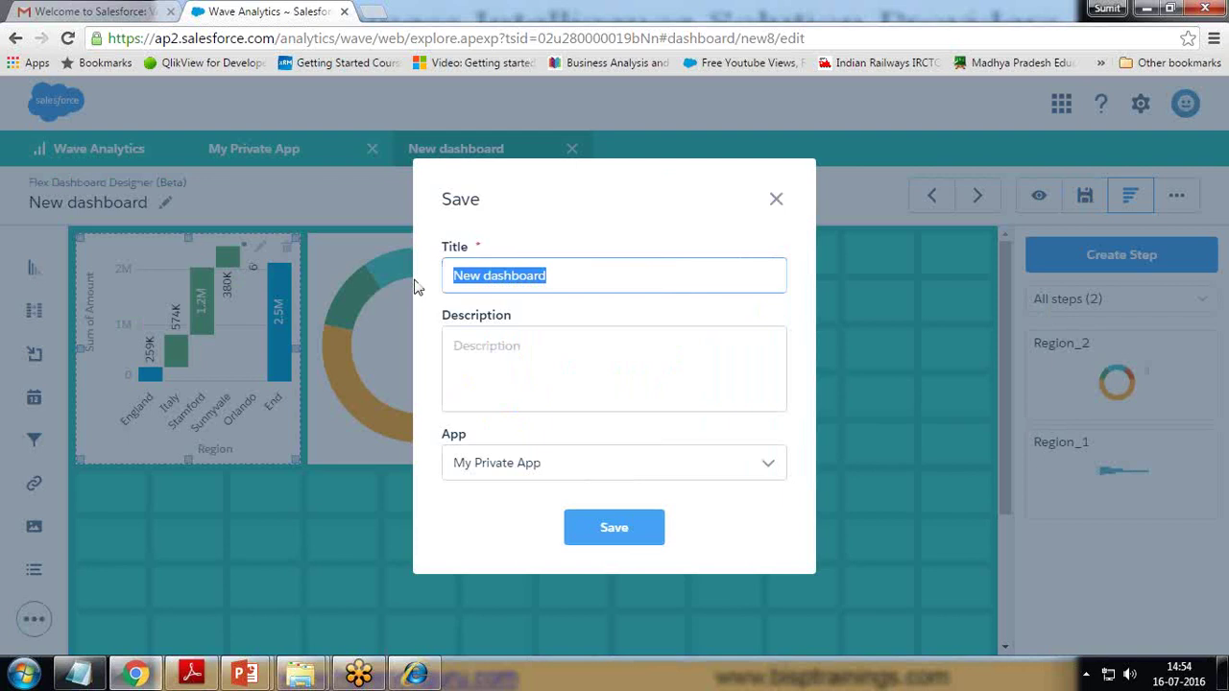
type("Bisp")
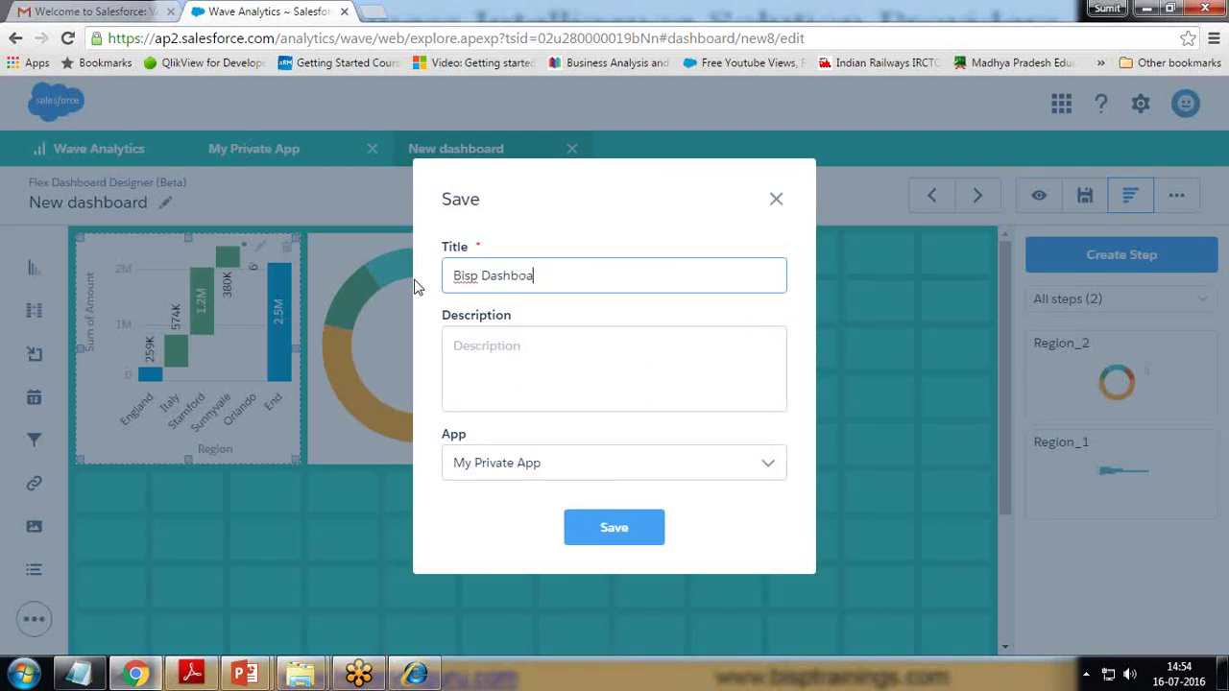
left_click(619, 533)
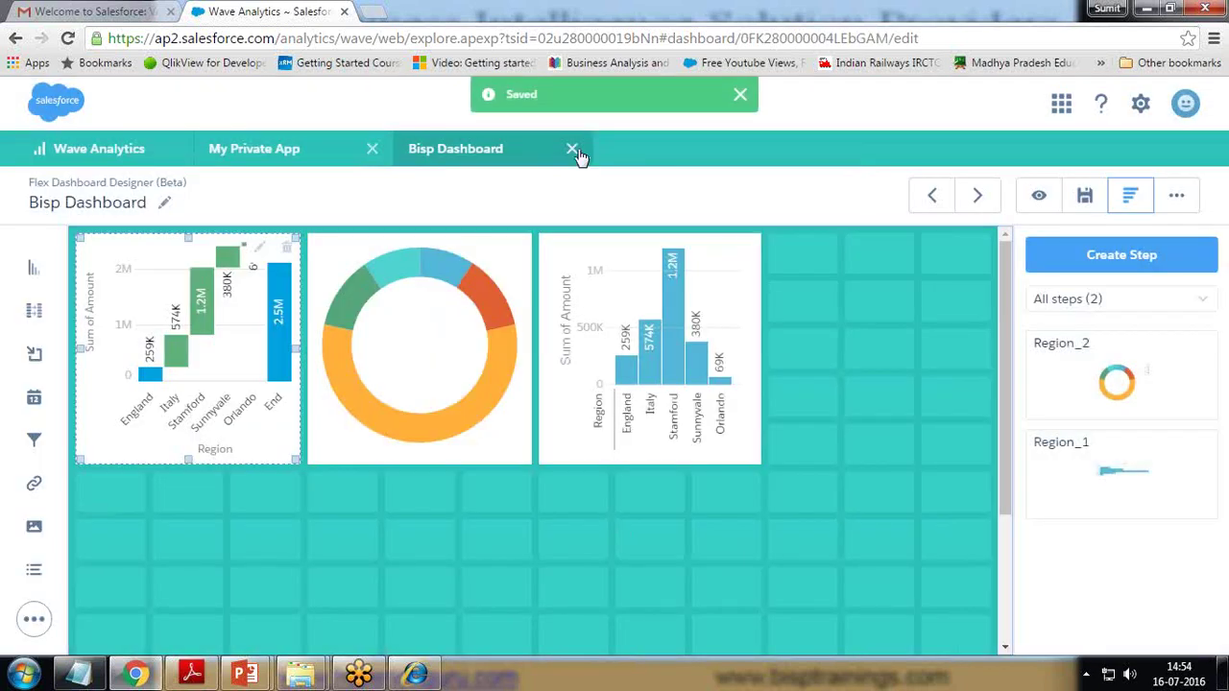
left_click(572, 149)
- Return to the home page and open the options menu on the Bisp Dashboard card
left_click(372, 150)
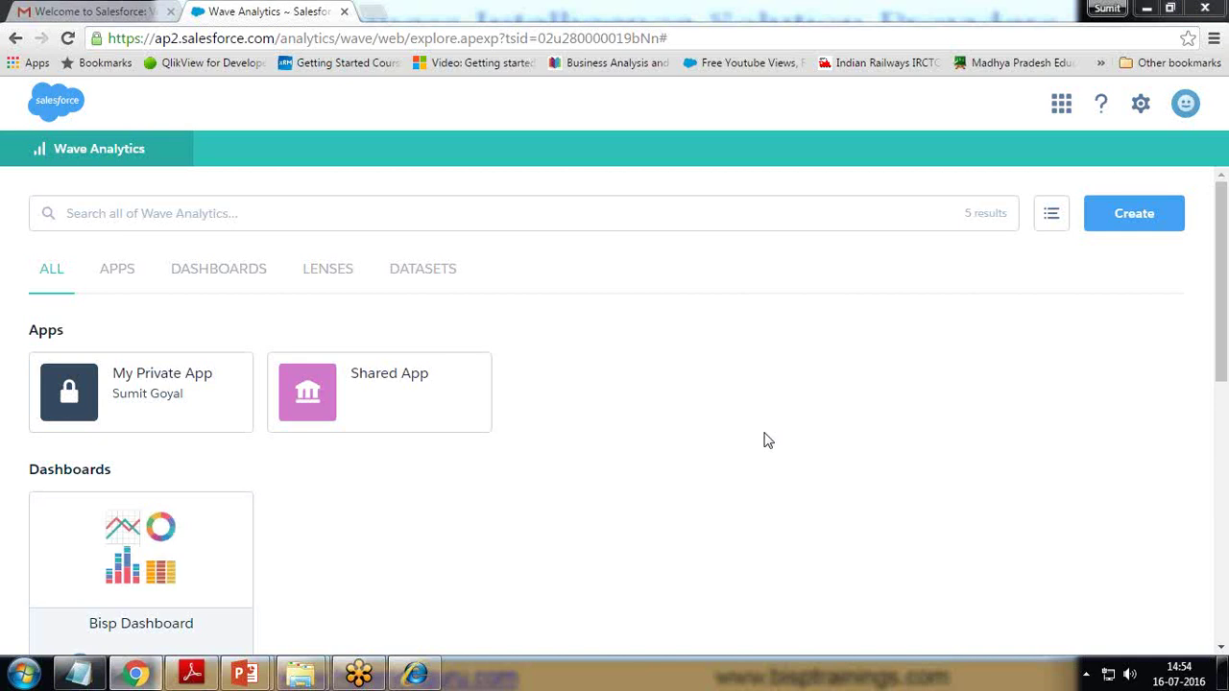
scroll(765, 439, "down", 5)
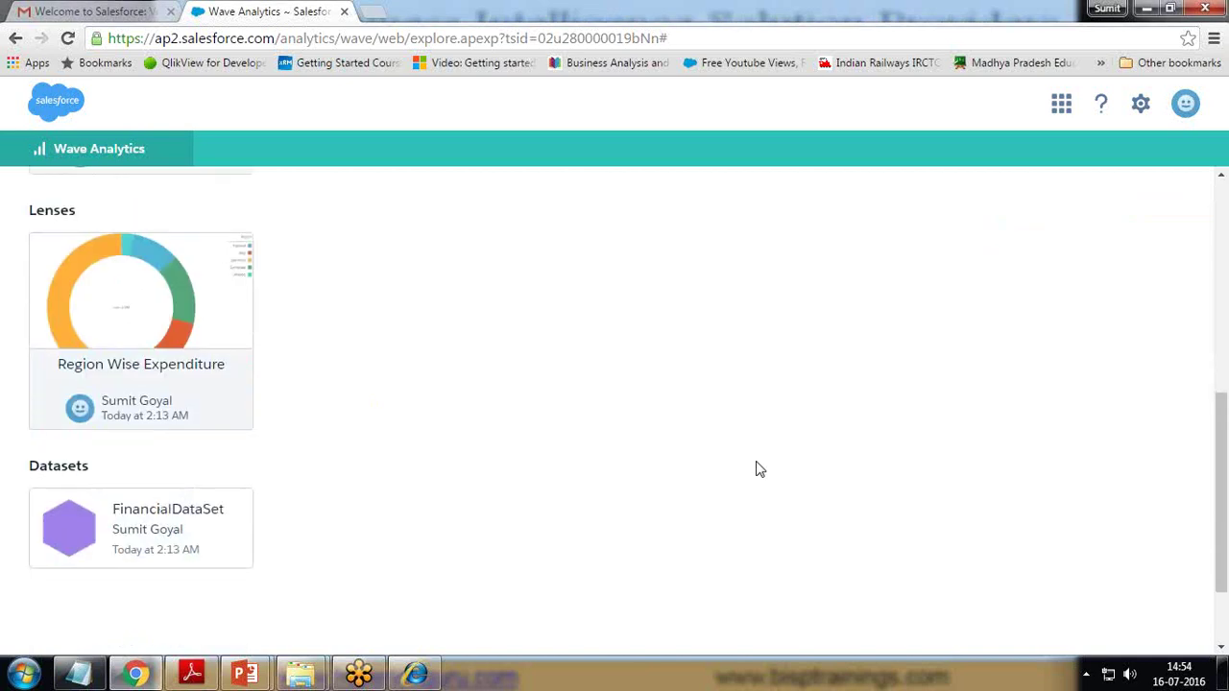
scroll(755, 461, "up", 4)
scroll(178, 471, "down", 3)
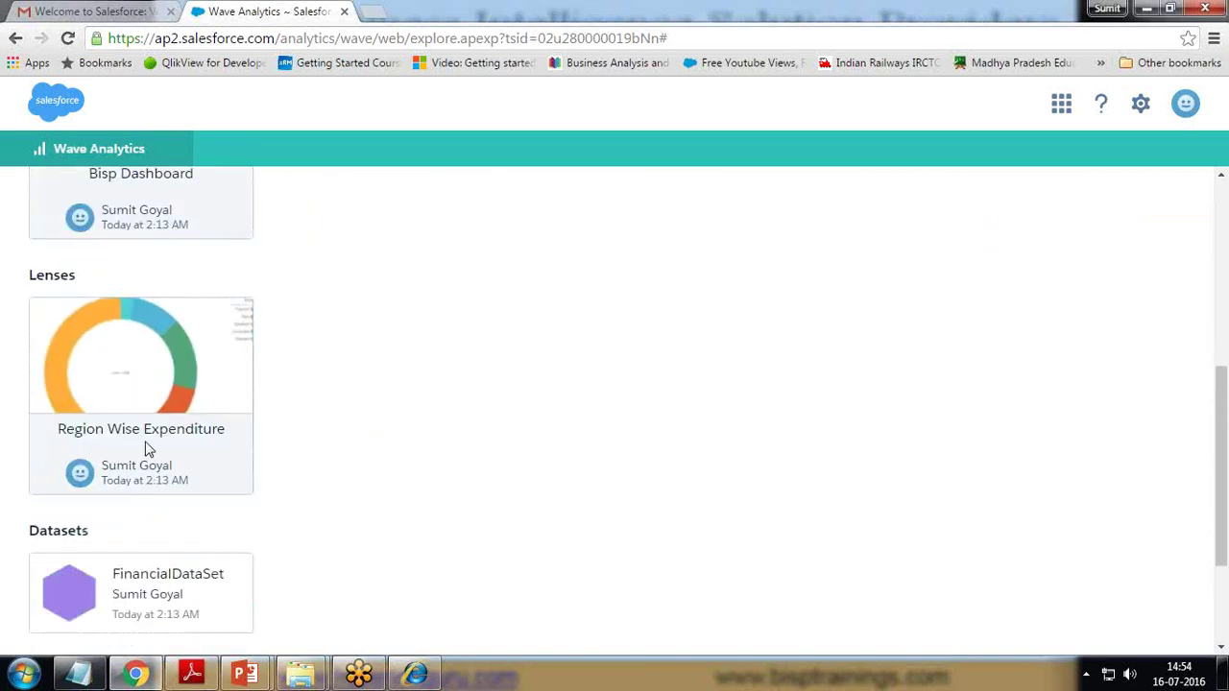
scroll(151, 448, "up", 5)
left_click(233, 510)
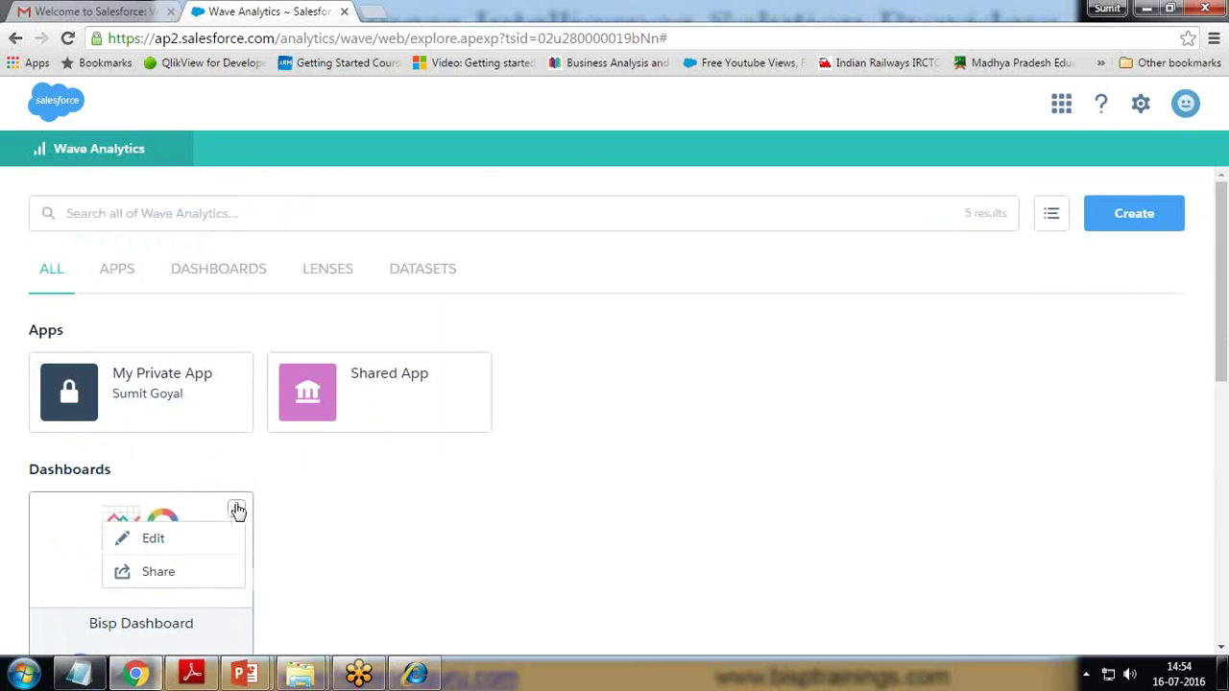
- Copy the Bisp Dashboard GET URL share link and start pasting it into a new browser tab
left_click(158, 573)
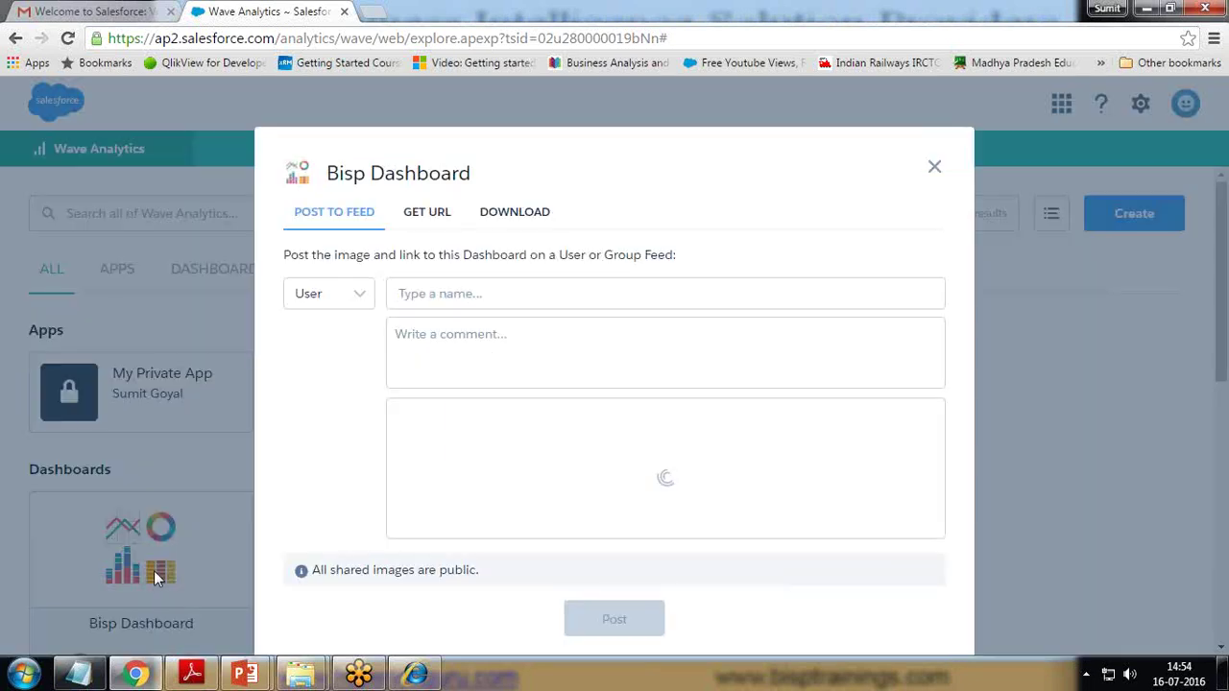
left_click(355, 295)
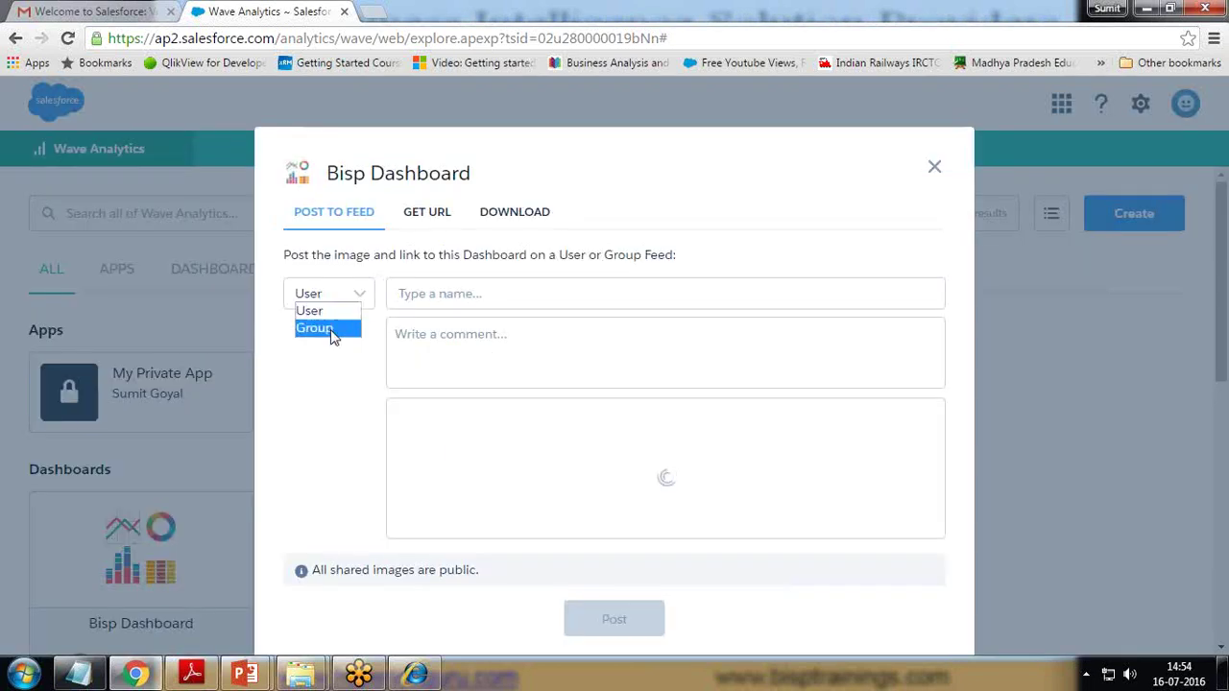
left_click(430, 212)
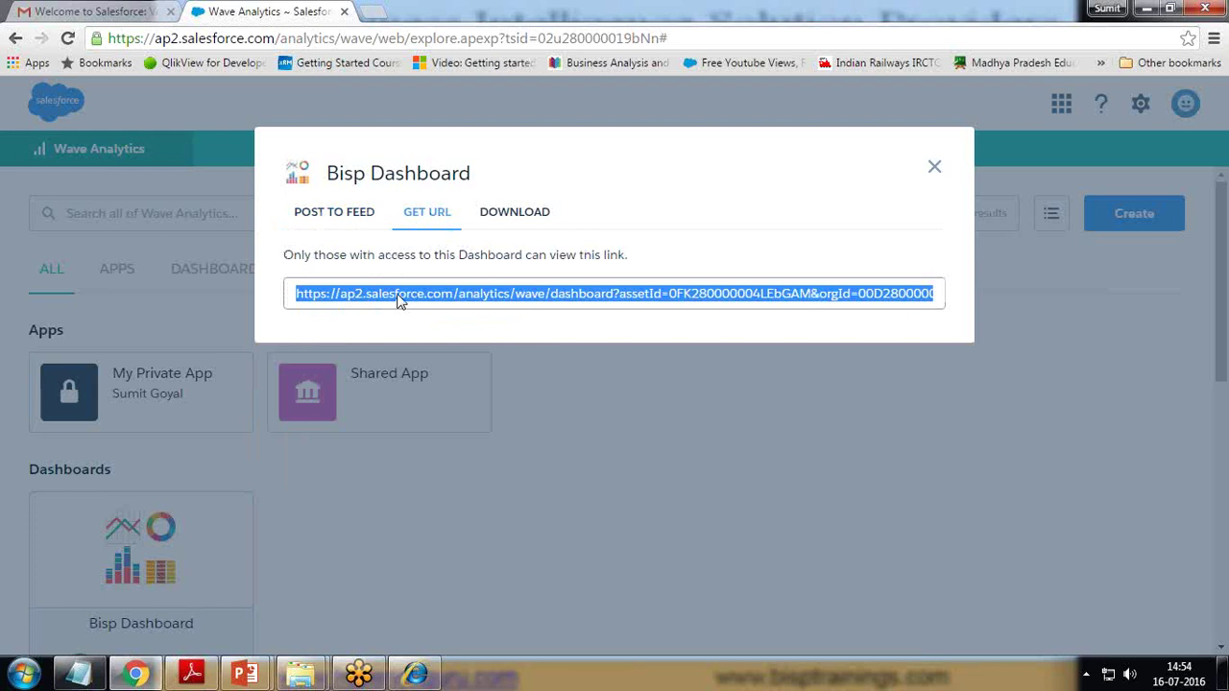
right_click(399, 301)
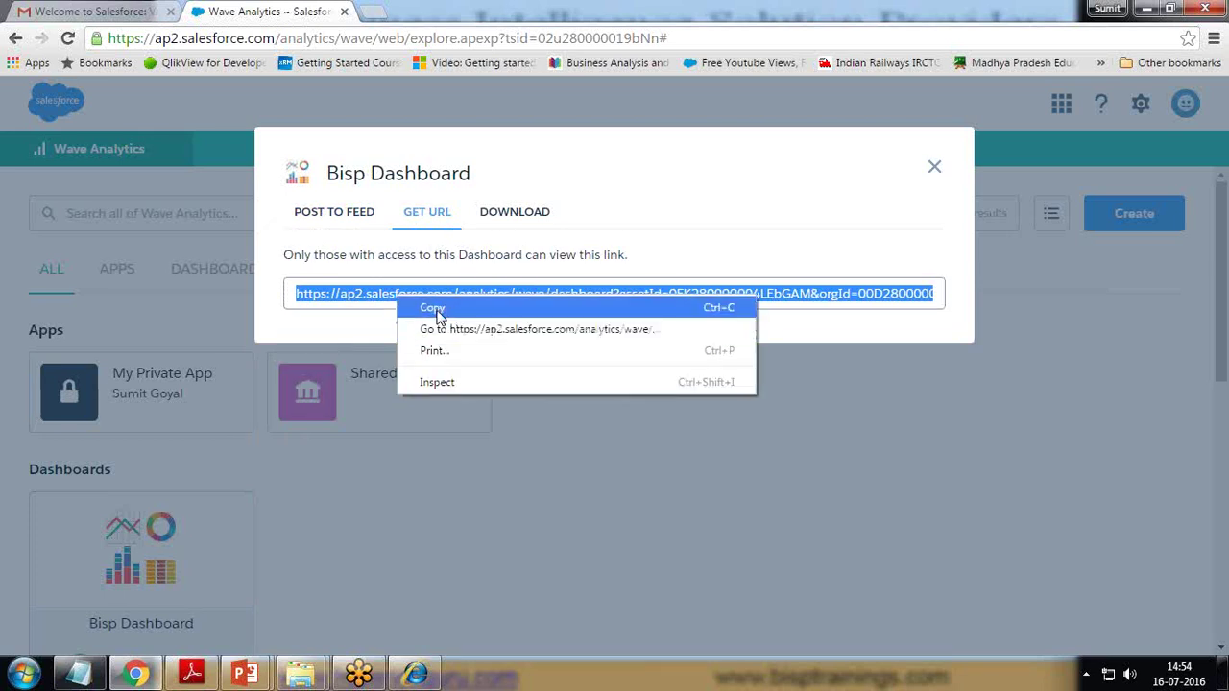
left_click(432, 308)
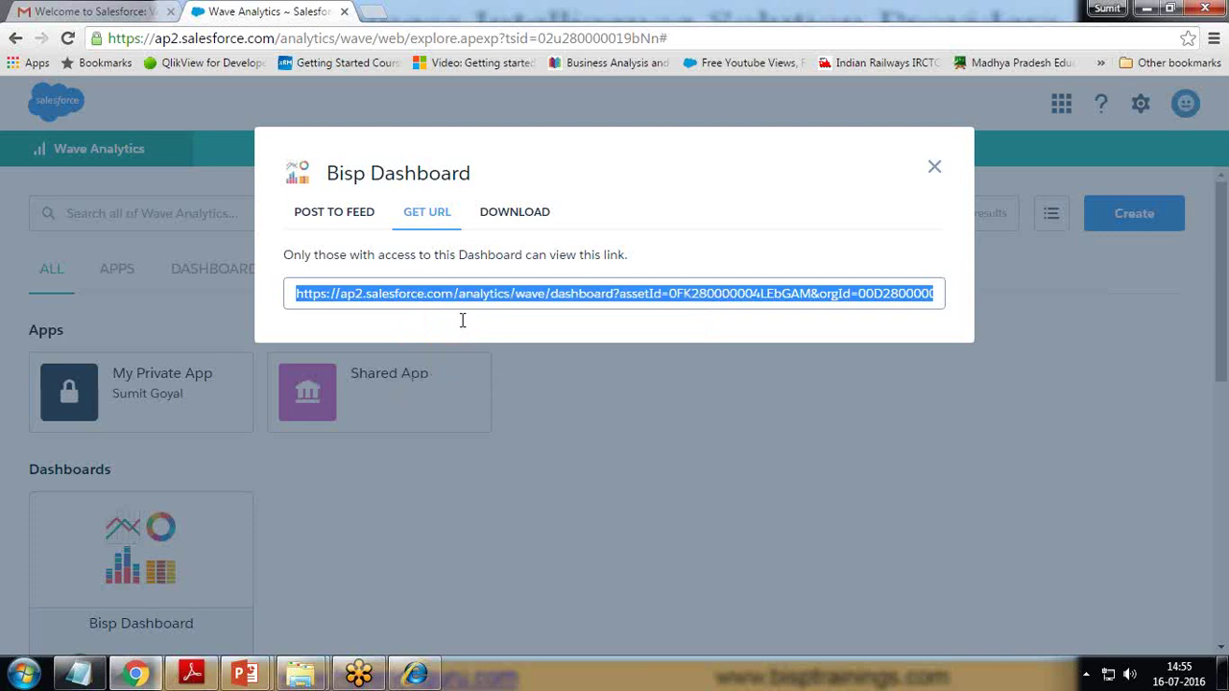
left_click(377, 12)
right_click(365, 40)
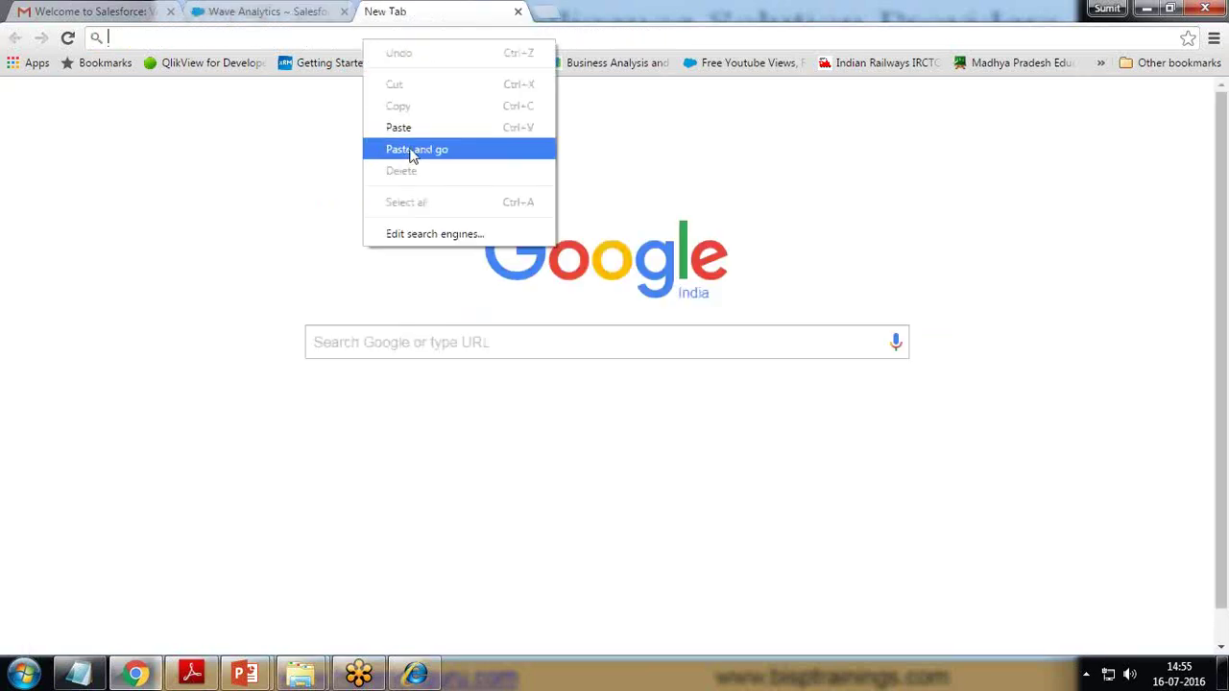
- Paste and load the copied dashboard link, then return to the Wave Analytics tab
left_click(412, 149)
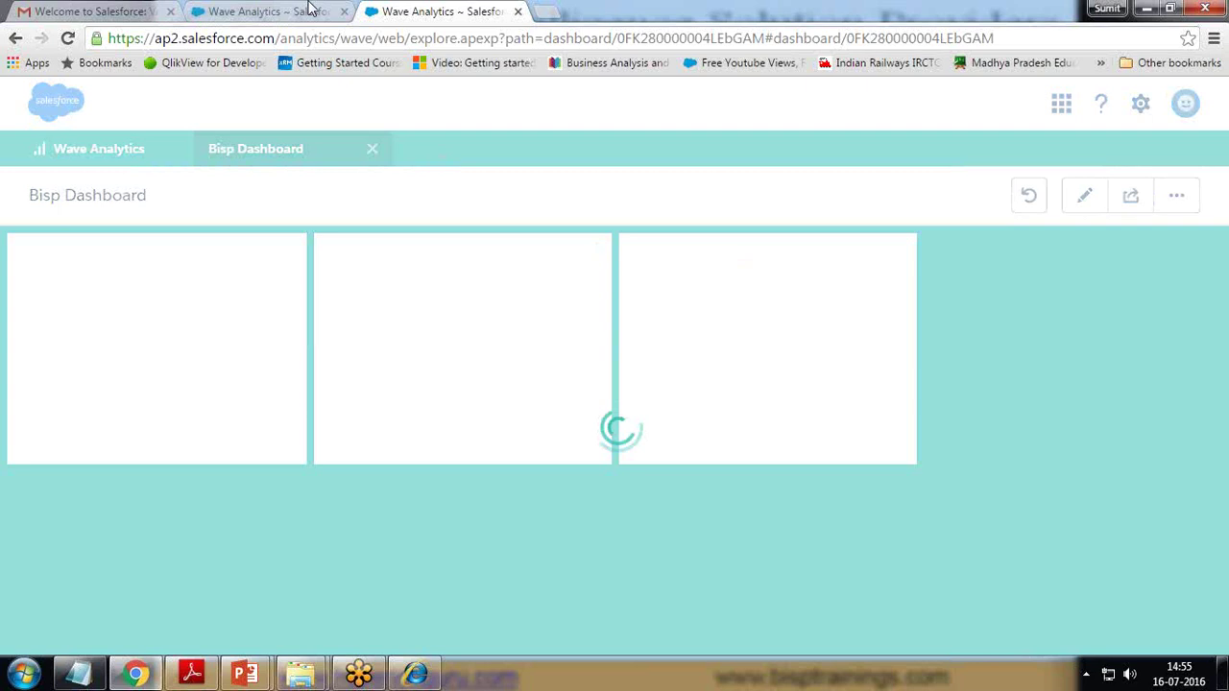
left_click(309, 10)
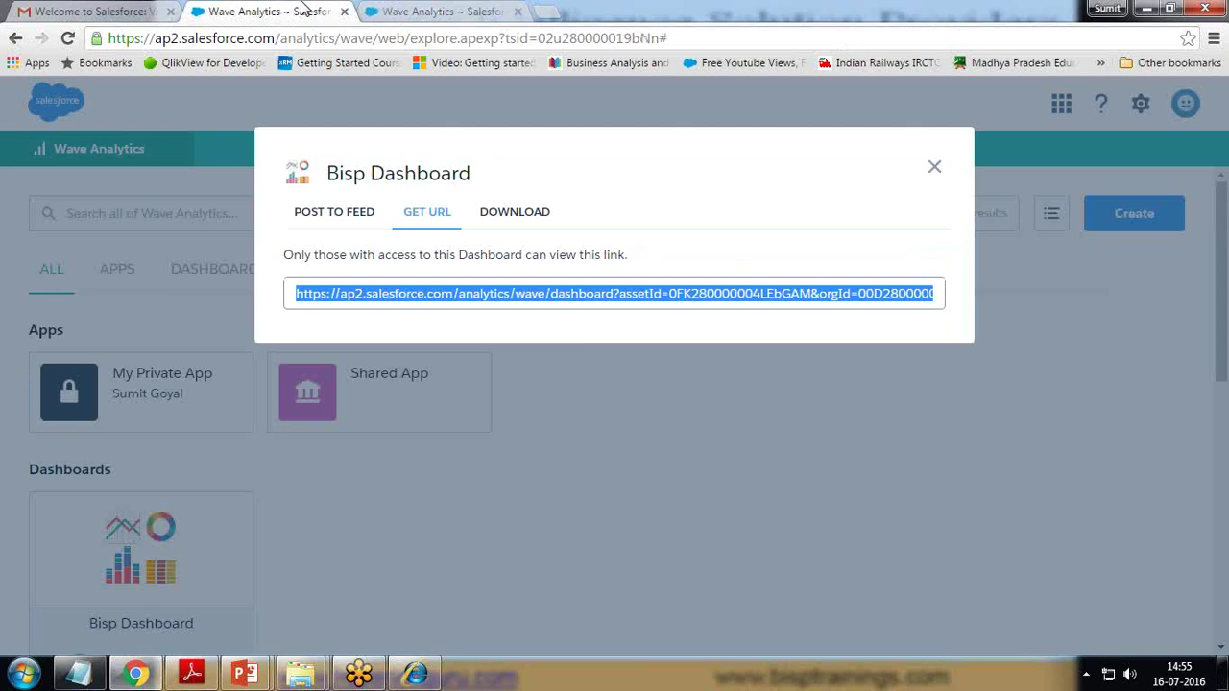
- Review the Download, Get URL and Post to Feed share tabs, then close the Share dialog
left_click(512, 213)
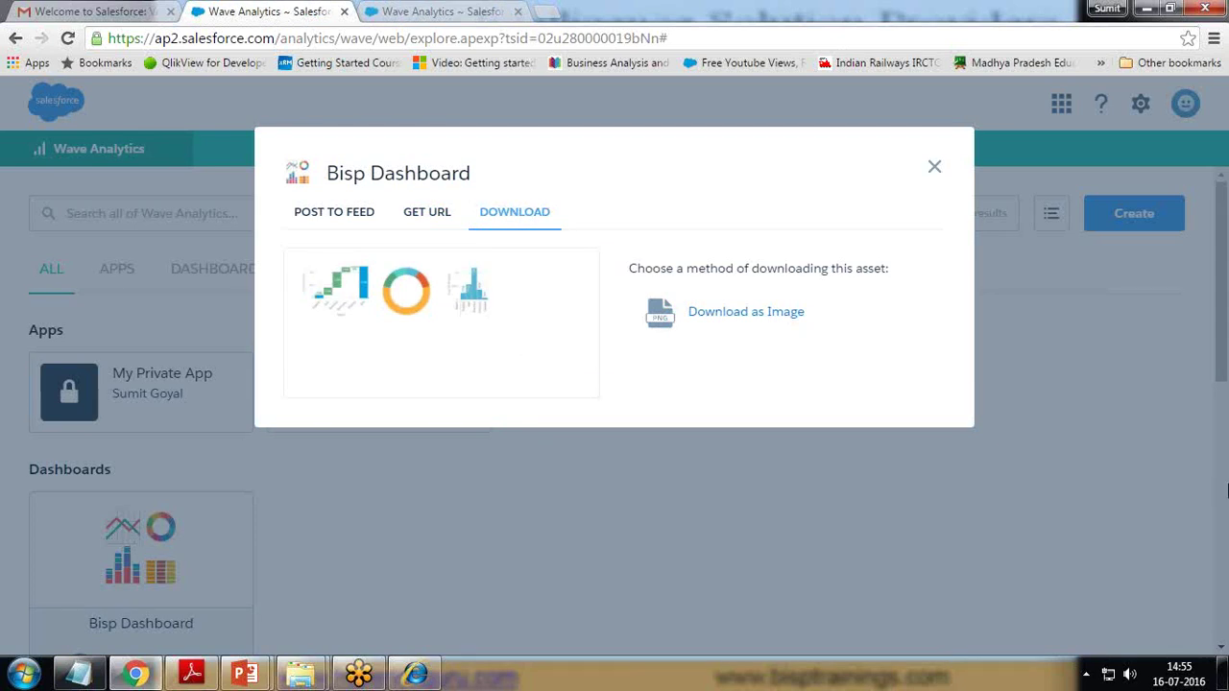
left_click(426, 213)
left_click(335, 215)
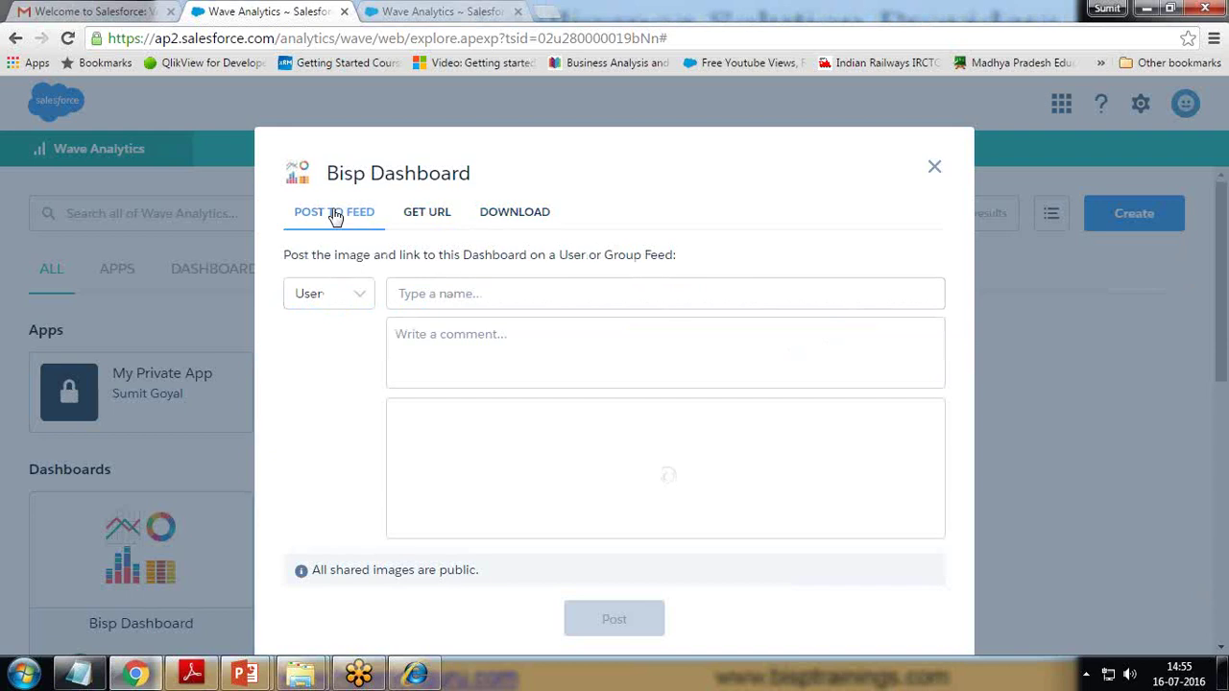
left_click(932, 167)
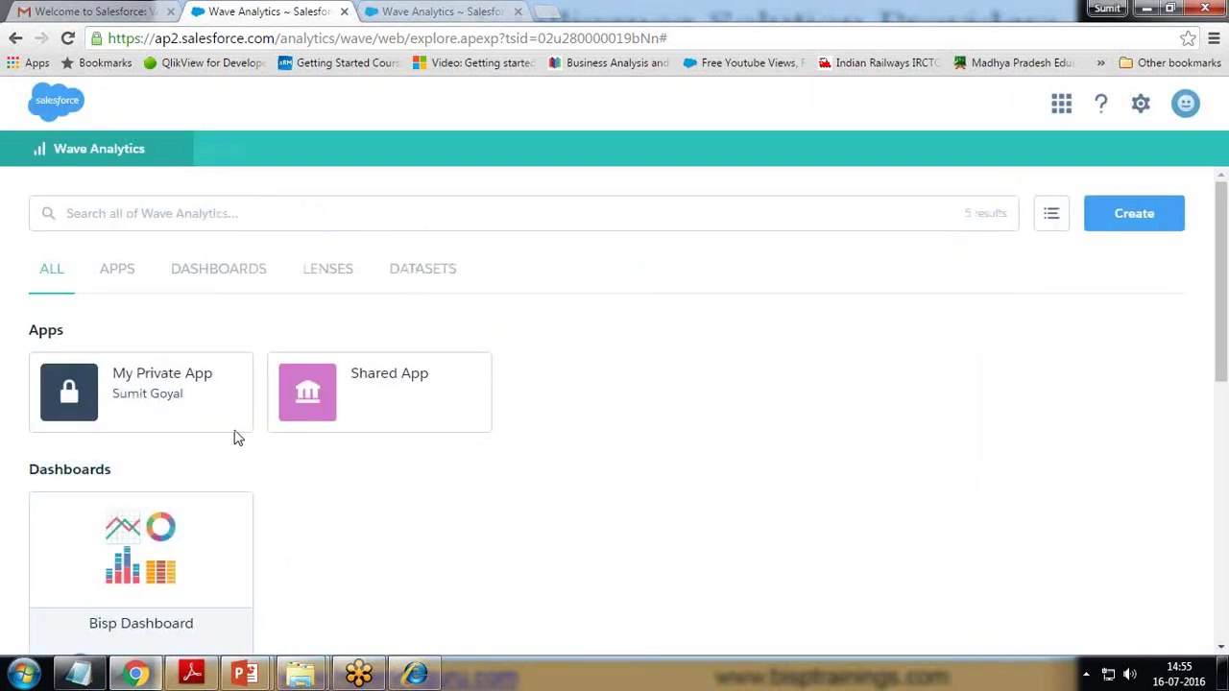